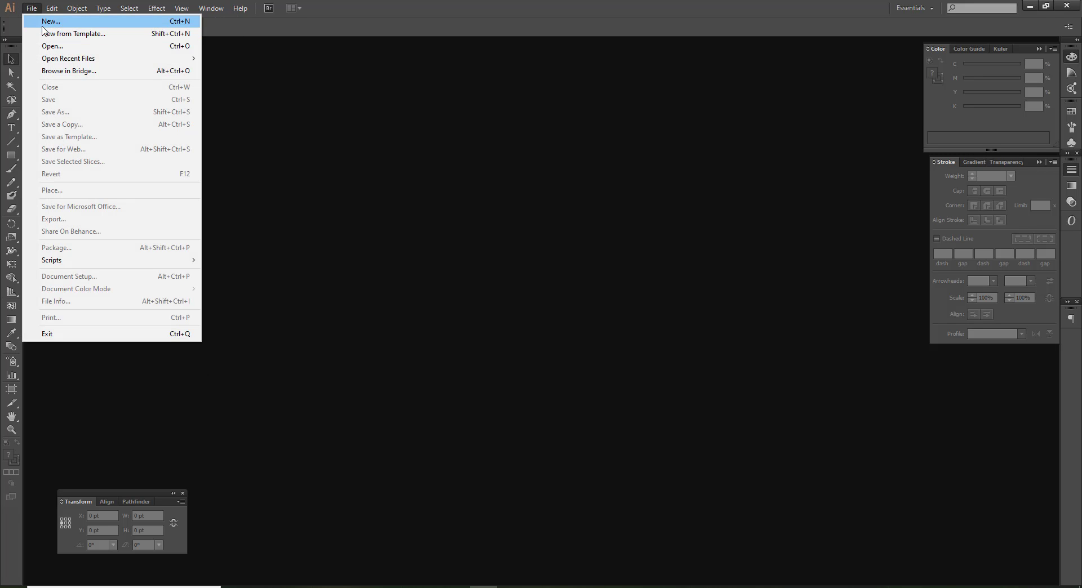
Create a new blank document (Untitled-3) and switch to selecting objects
left_click(50, 21)
left_click(603, 397)
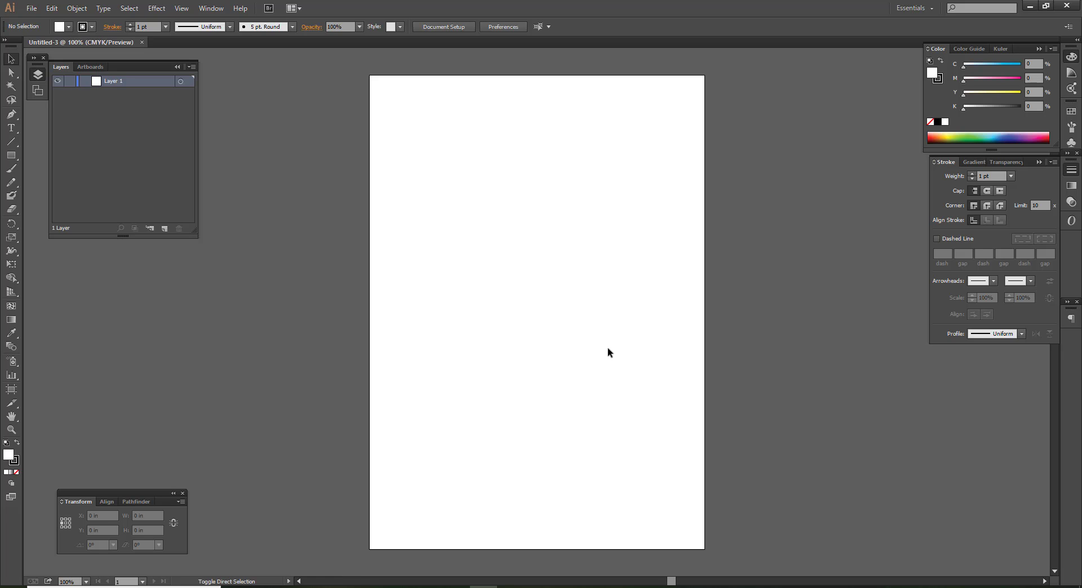
key("ctrl+shift+h")
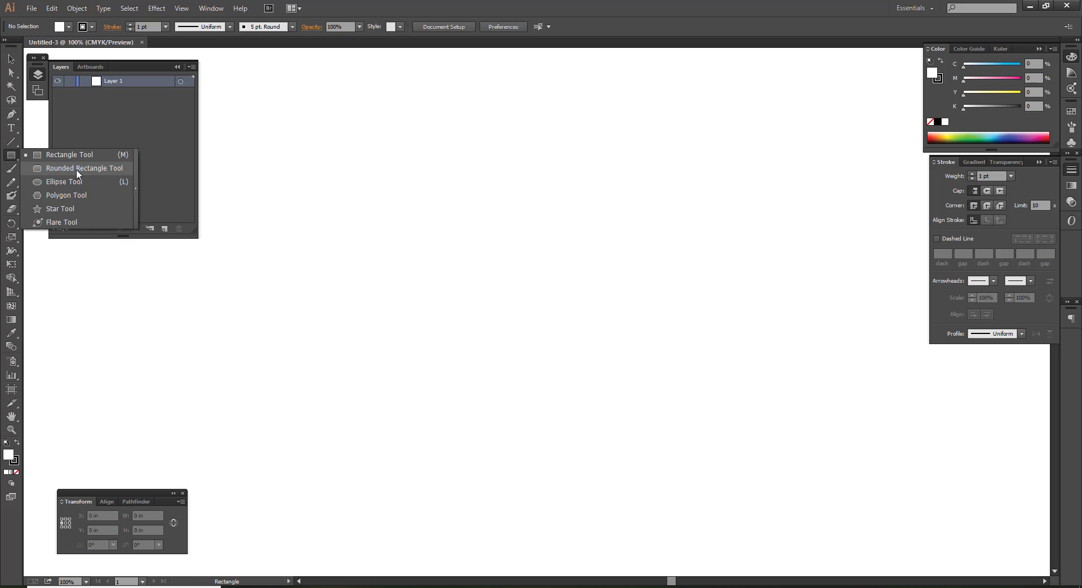
Draw several trial rounded rectangles on the canvas, including one set in the size dialog
left_click_drag(11, 155, 76, 169)
mouse_move(324, 161)
left_mouse_down()
mouse_move(536, 309)
mouse_move(549, 272)
left_mouse_up()
key("v")
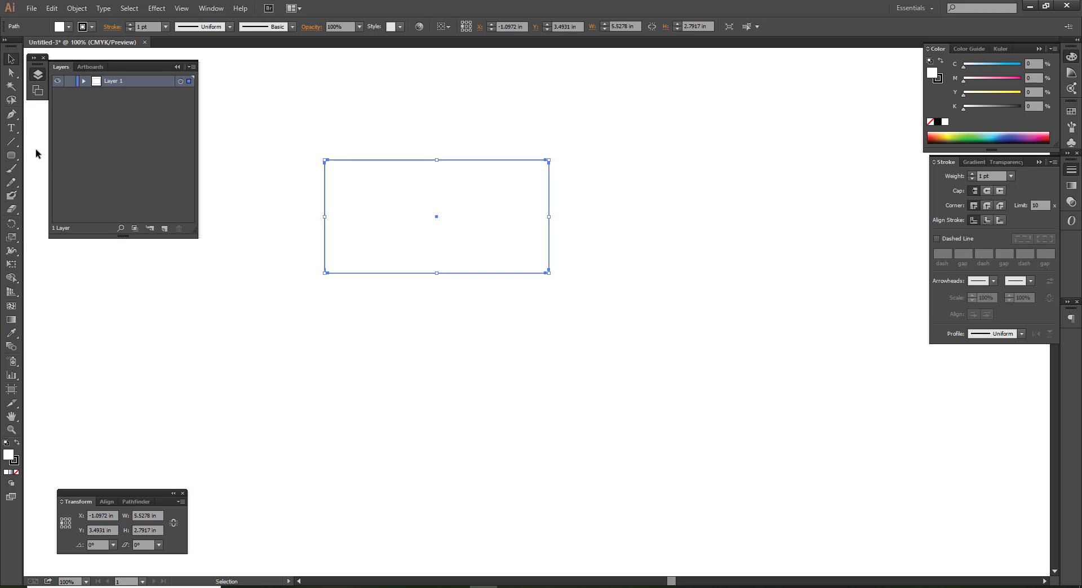
left_click(10, 155)
left_click_drag(341, 312, 525, 382)
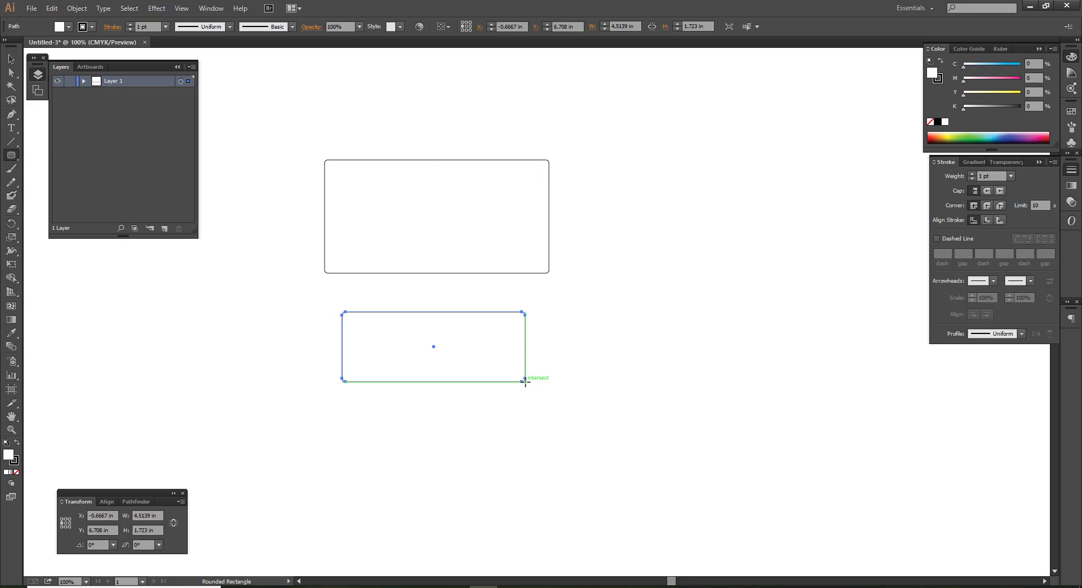
left_click(525, 382)
left_click_drag(558, 302, 523, 304)
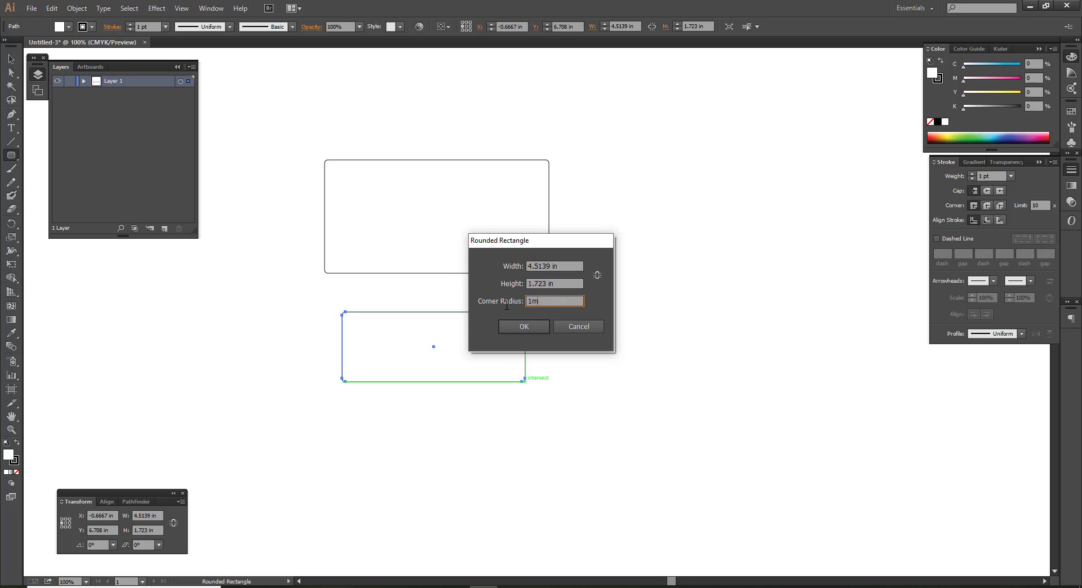
type("m")
key("Return")
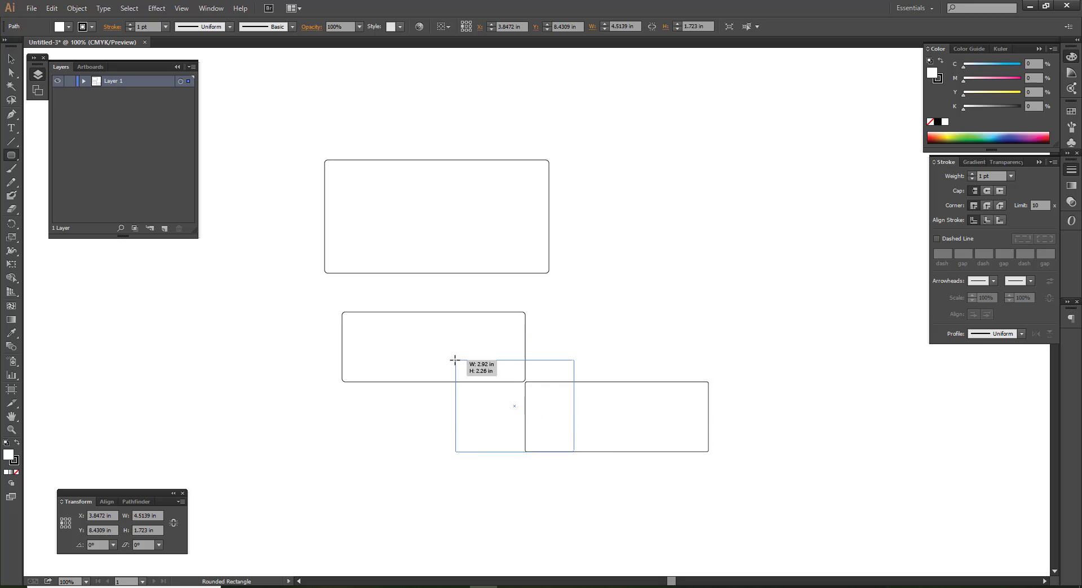
left_click_drag(596, 487, 488, 380)
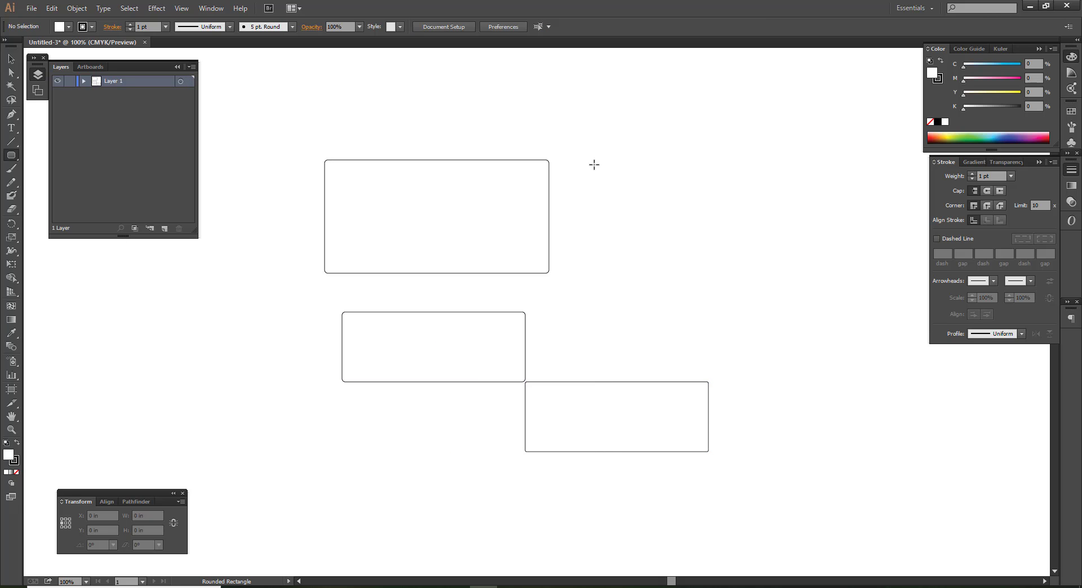
Create a rounded rectangle exactly 3.25 in wide by 2 in high
left_click_drag(592, 146, 771, 337)
left_click(771, 337)
type("3.2")
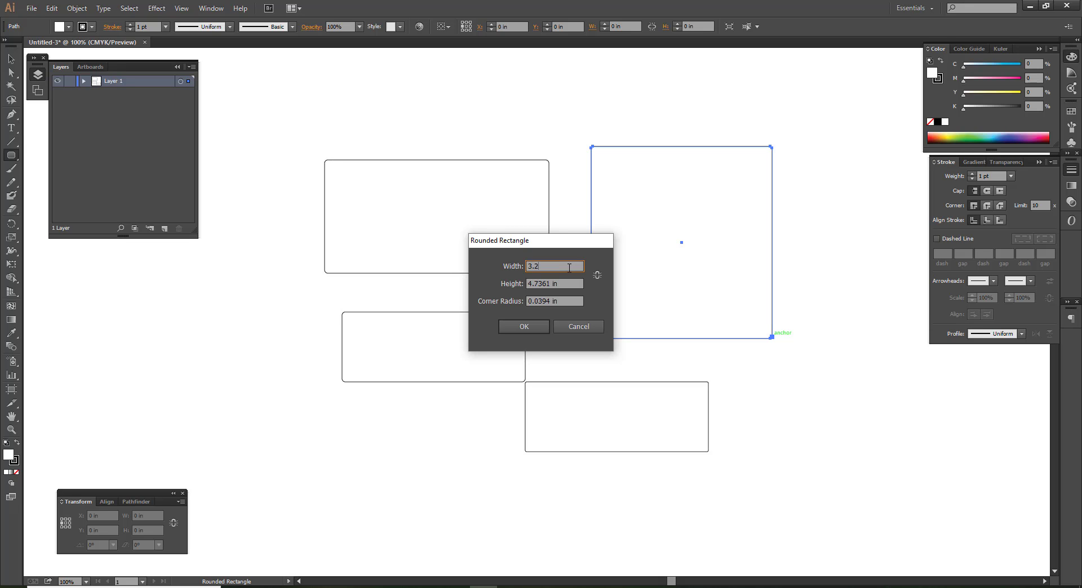
type("5")
key("Tab")
type("2")
key("Tab")
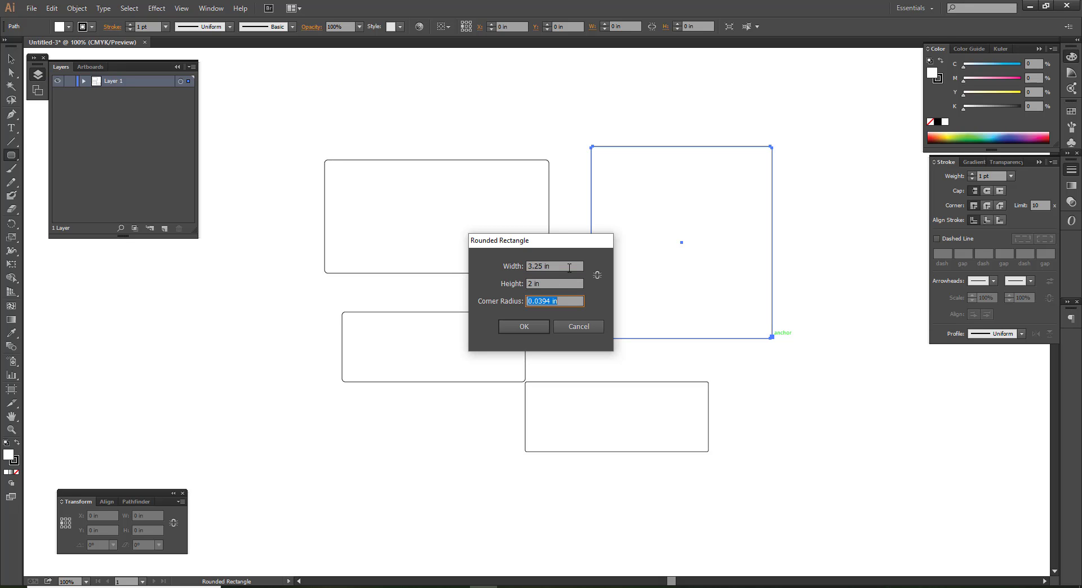
type("m")
key("Return")
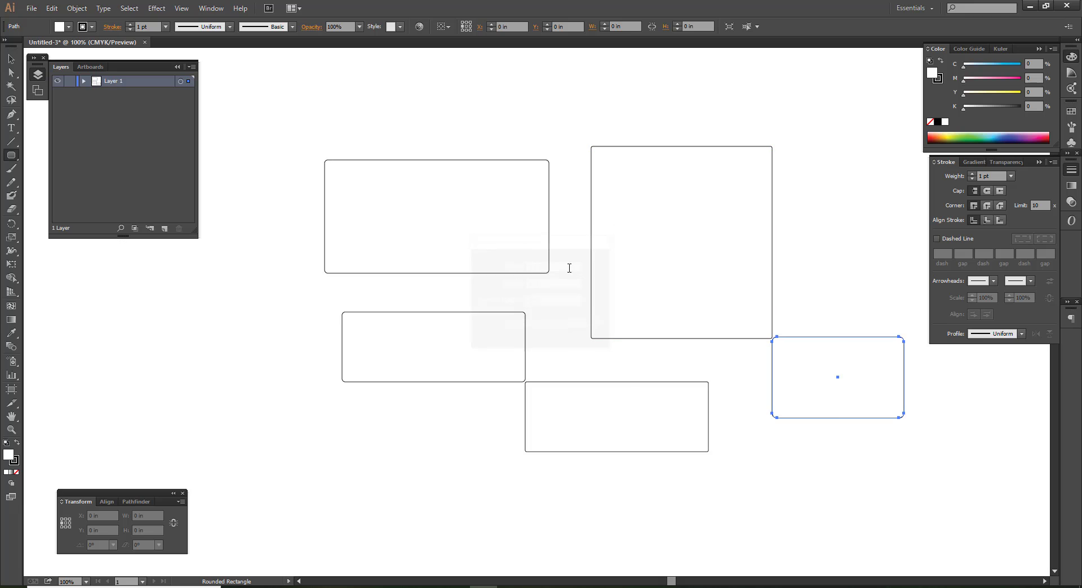
Delete the leftover trial rectangles and move the card shape to the upper left
key("v")
left_click_drag(607, 474, 413, 176)
key("Delete")
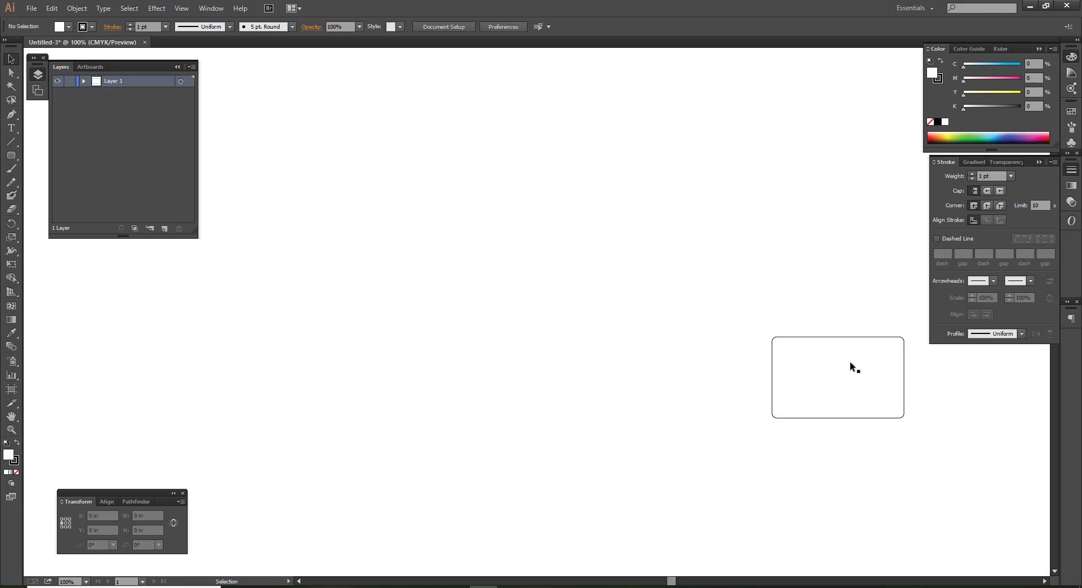
mouse_move(852, 367)
left_mouse_down()
mouse_move(434, 208)
mouse_move(442, 220)
left_mouse_up()
Duplicate the card rectangle directly below the first one
scroll(435, 207, "up", 3)
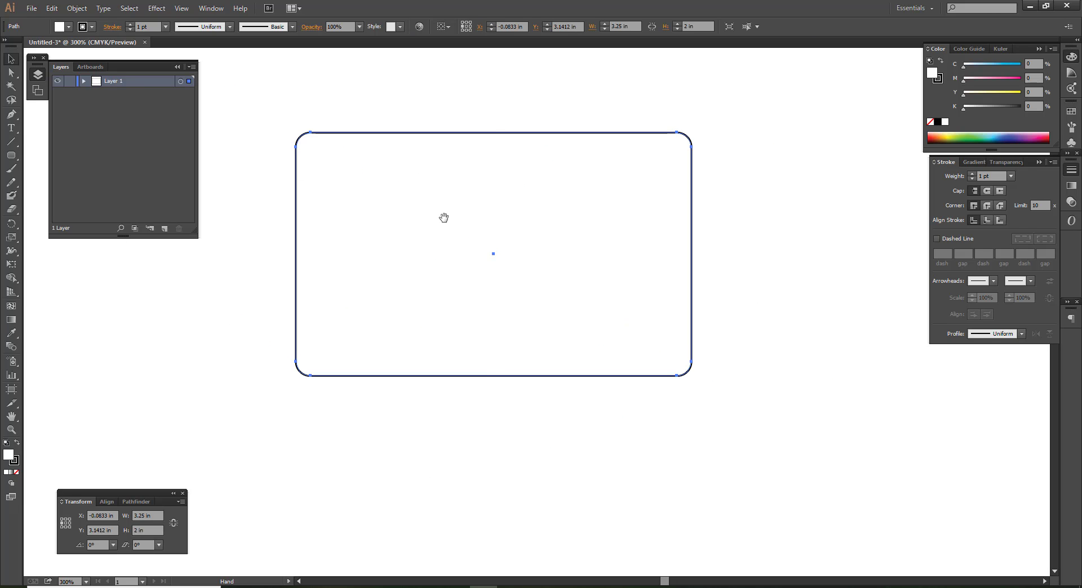
left_click(84, 81)
left_click(473, 107)
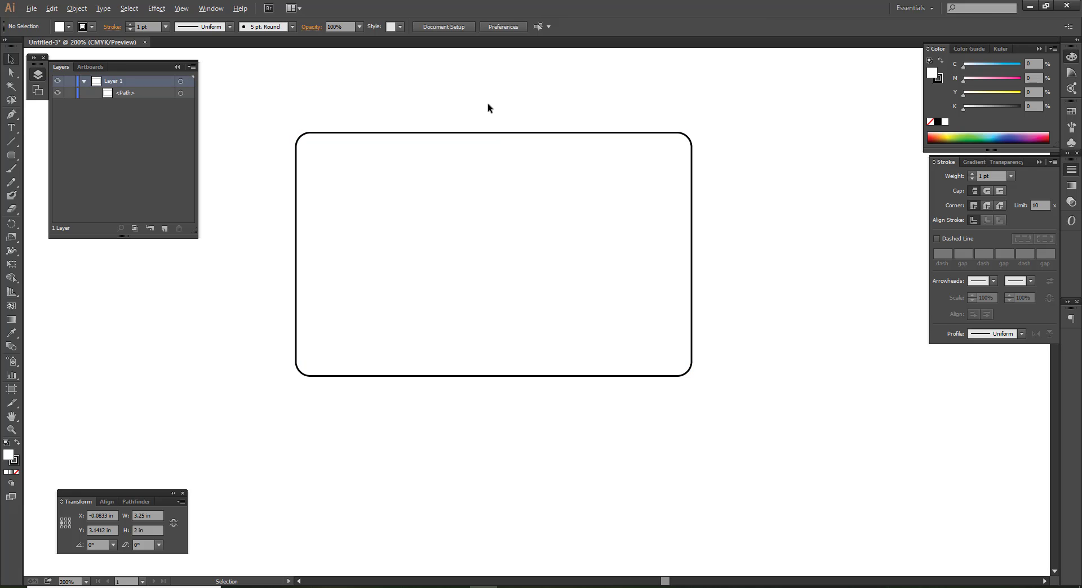
scroll(490, 107, "down", 1)
mouse_move(501, 178)
left_mouse_down()
mouse_move(672, 348)
mouse_move(698, 333)
mouse_move(531, 289)
left_mouse_up()
Copy both cards, paste the copies in place, and hide them
key("ctrl+a")
left_click_drag(640, 261, 707, 266)
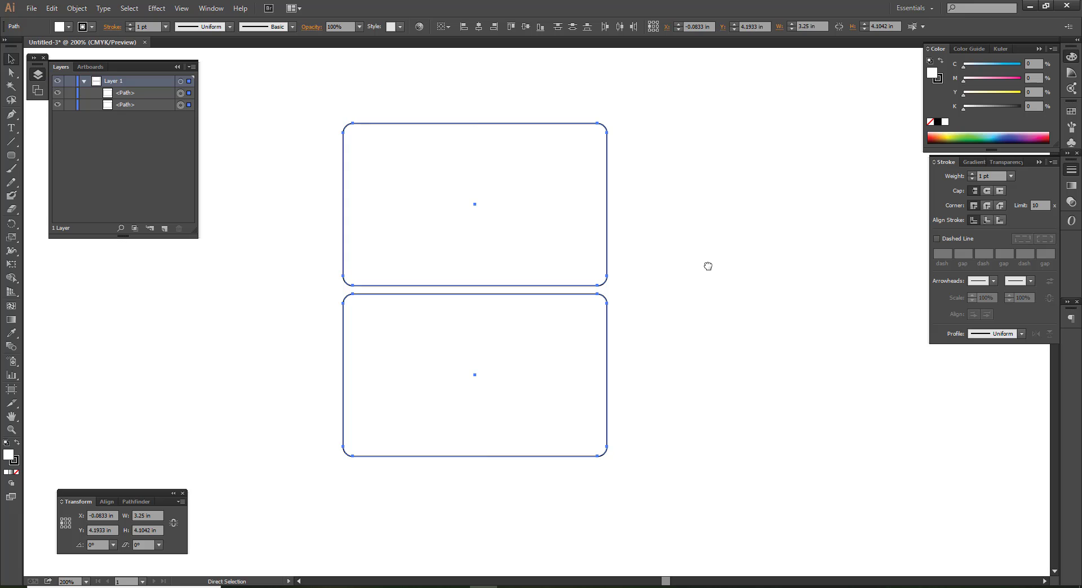
key("ctrl+c")
key("ctrl+f")
key("ctrl+3")
key("v")
key("ctrl+a")
Apply a 10 px Gaussian Blur to both card rectangles
left_click(158, 8)
mouse_move(168, 196)
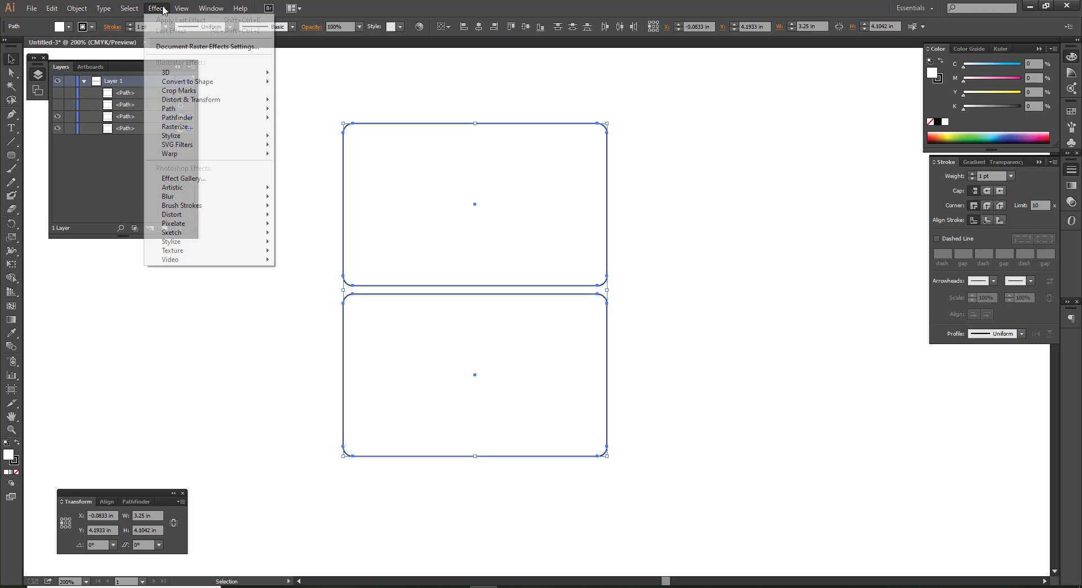
left_click(304, 198)
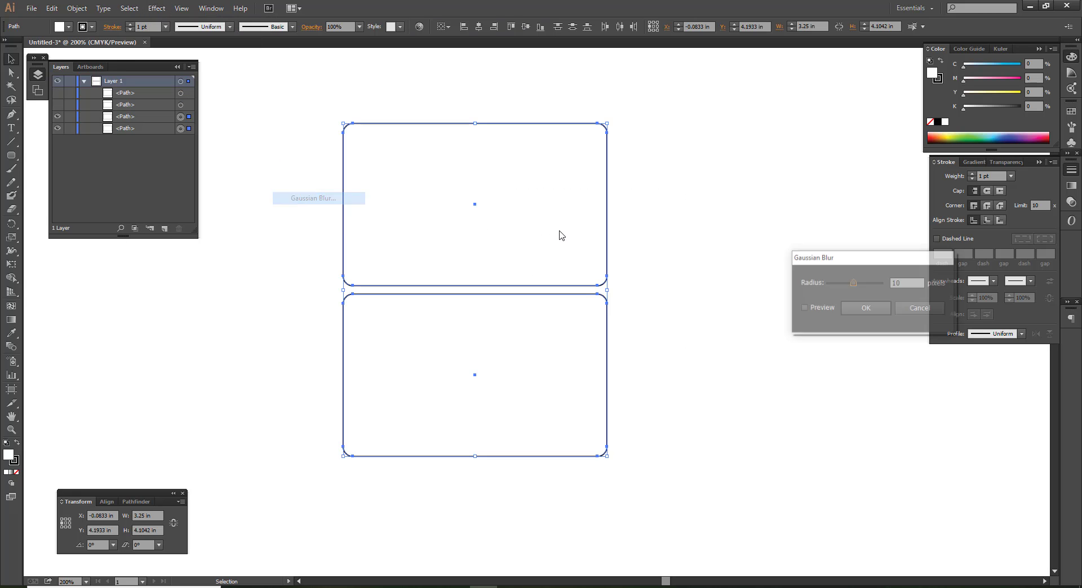
left_click(851, 310)
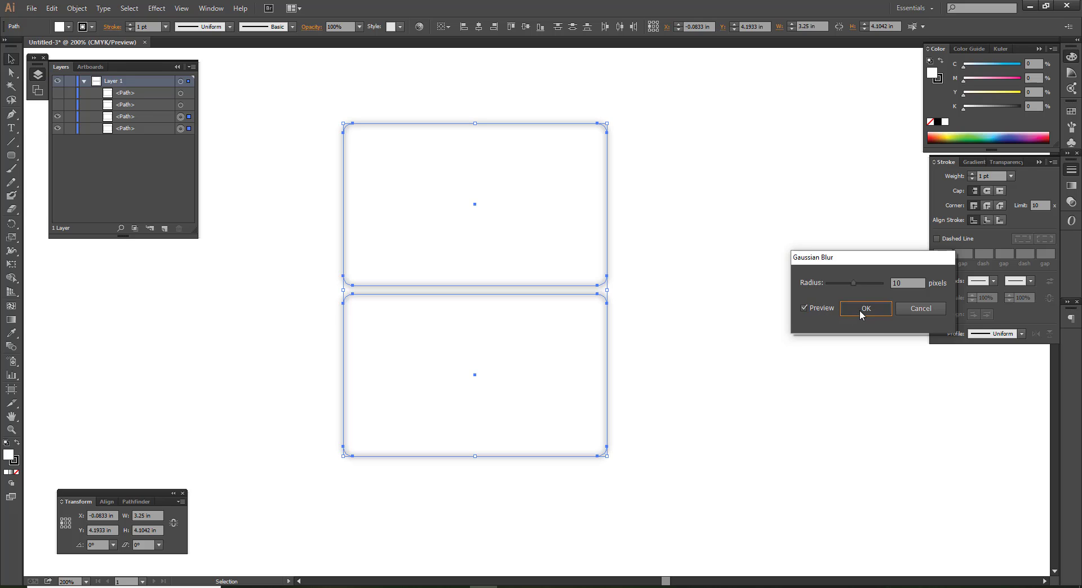
left_click(671, 279)
Reveal the hidden crisp card copies and set their stroke to None
key("ctrl+alt+3")
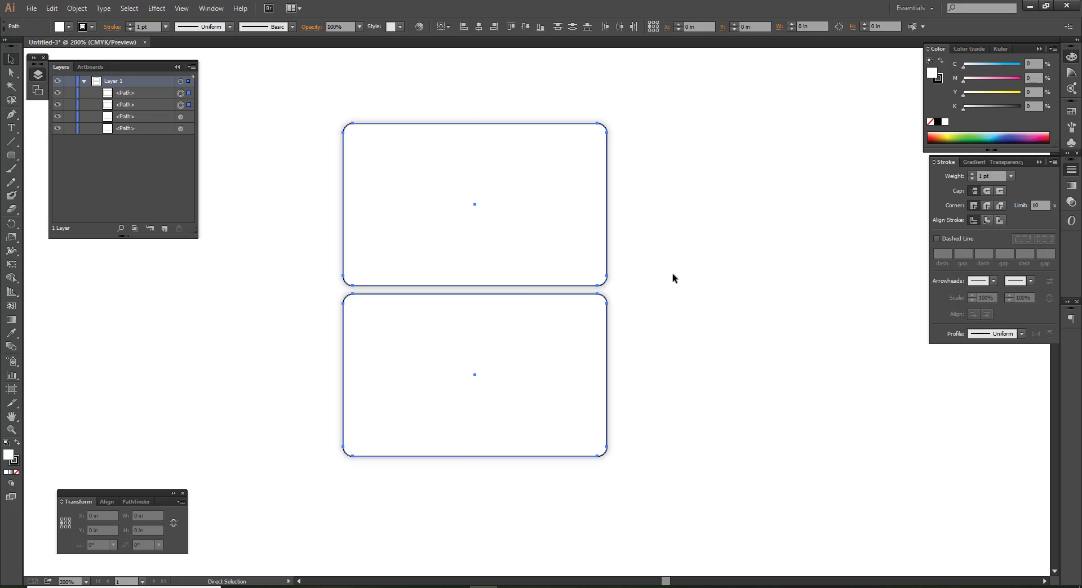
left_click(18, 465)
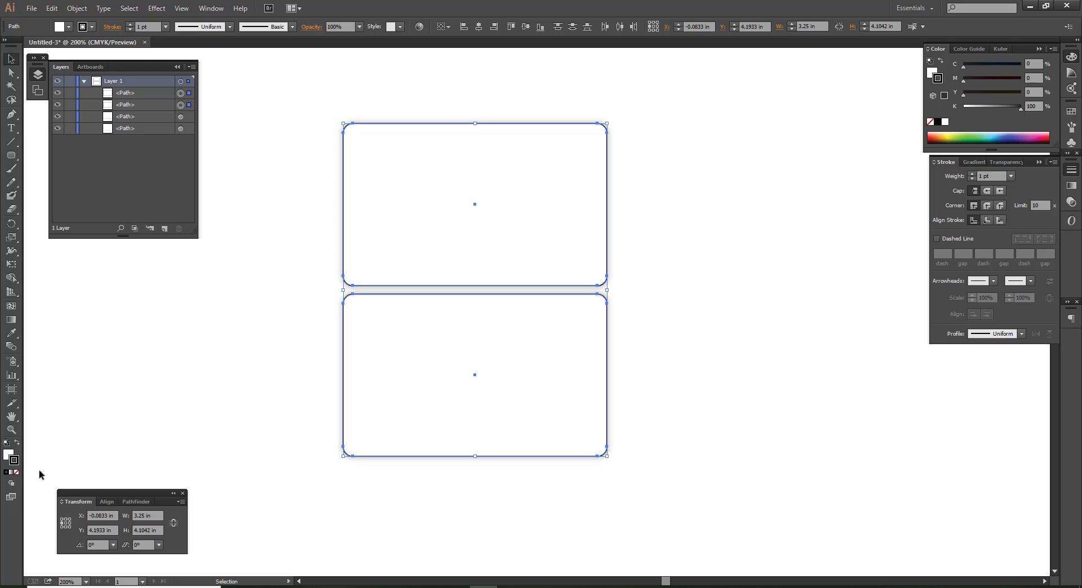
left_click(16, 472)
left_click(659, 275)
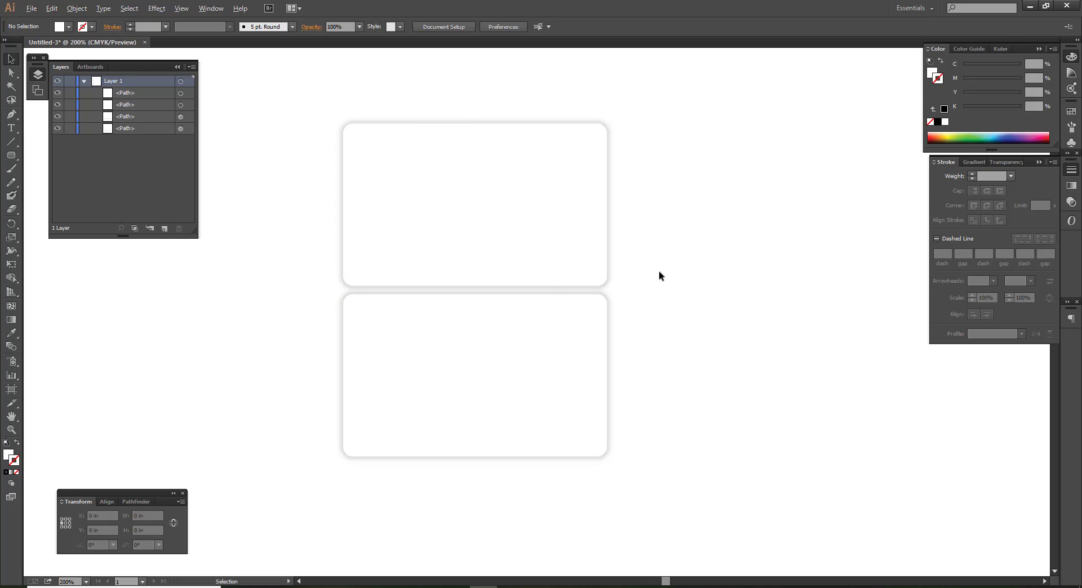
scroll(659, 275, "up", 1)
Pen-draw a smooth S-curve from the upper card's top edge to its bottom-right corner, then select it
left_click_drag(659, 276, 699, 292)
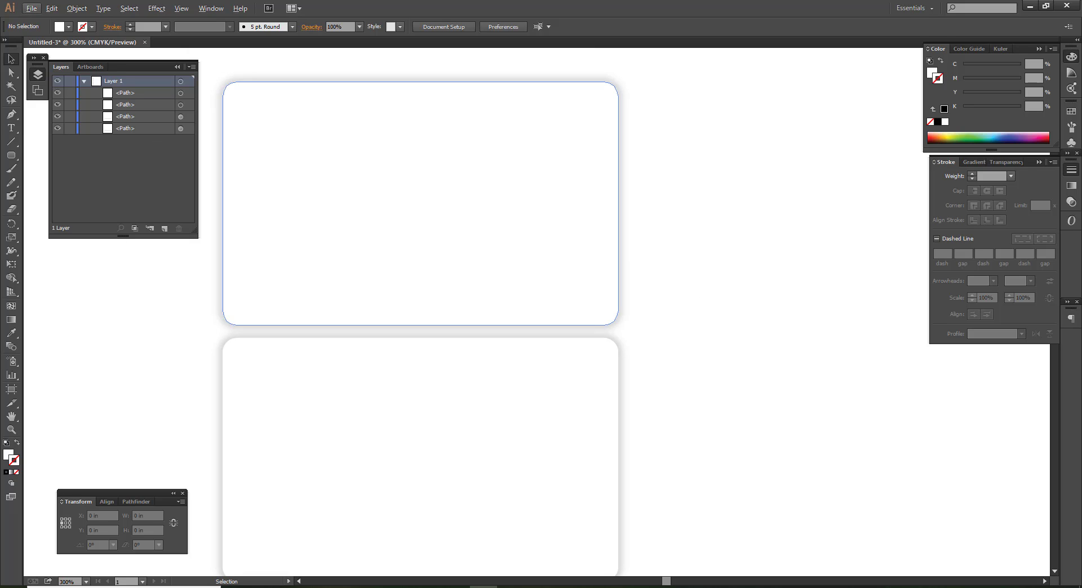
left_click(12, 115)
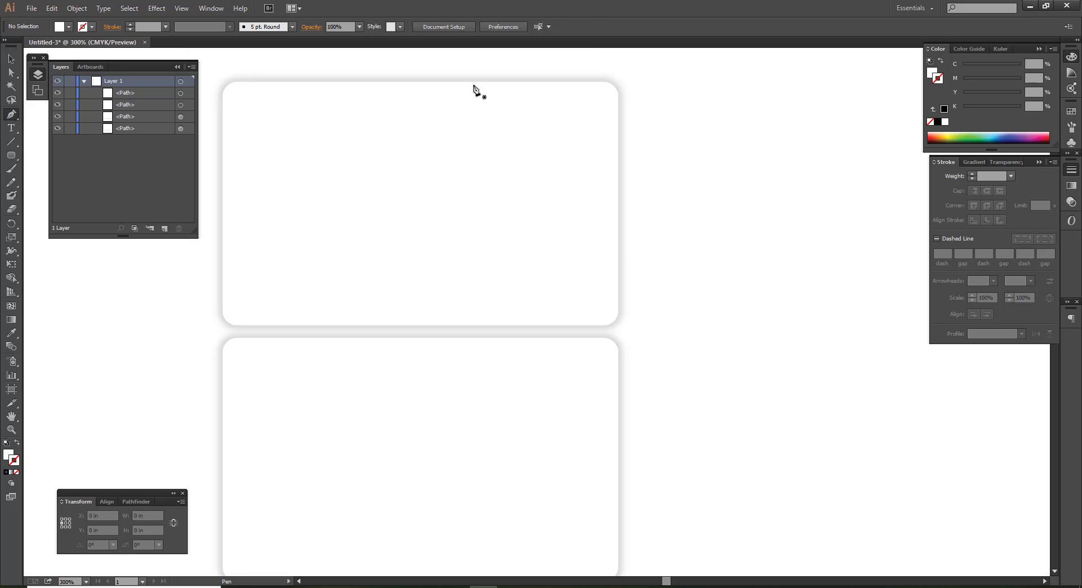
left_click(474, 82)
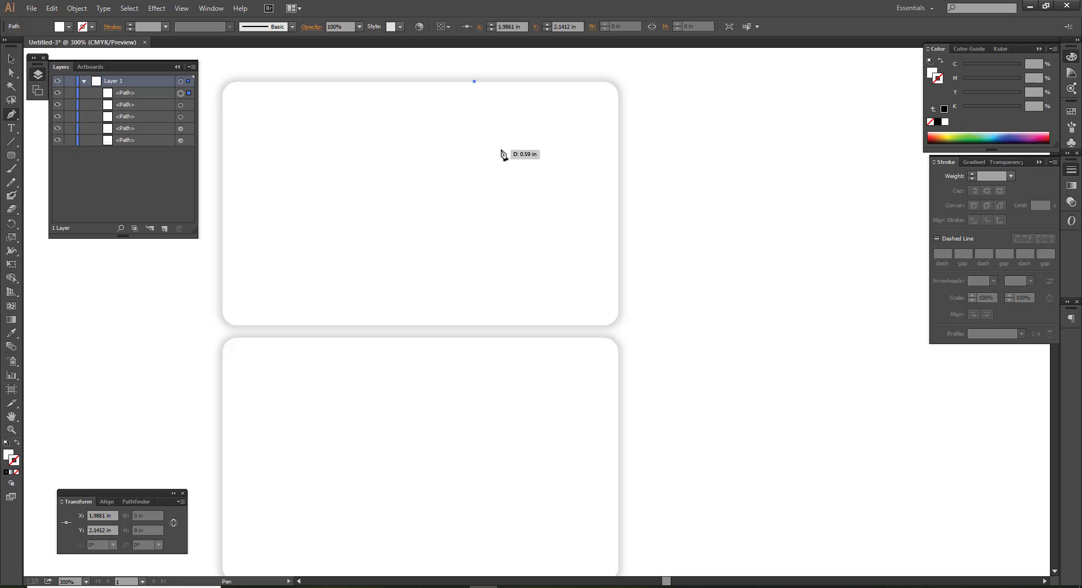
left_click_drag(501, 149, 544, 164)
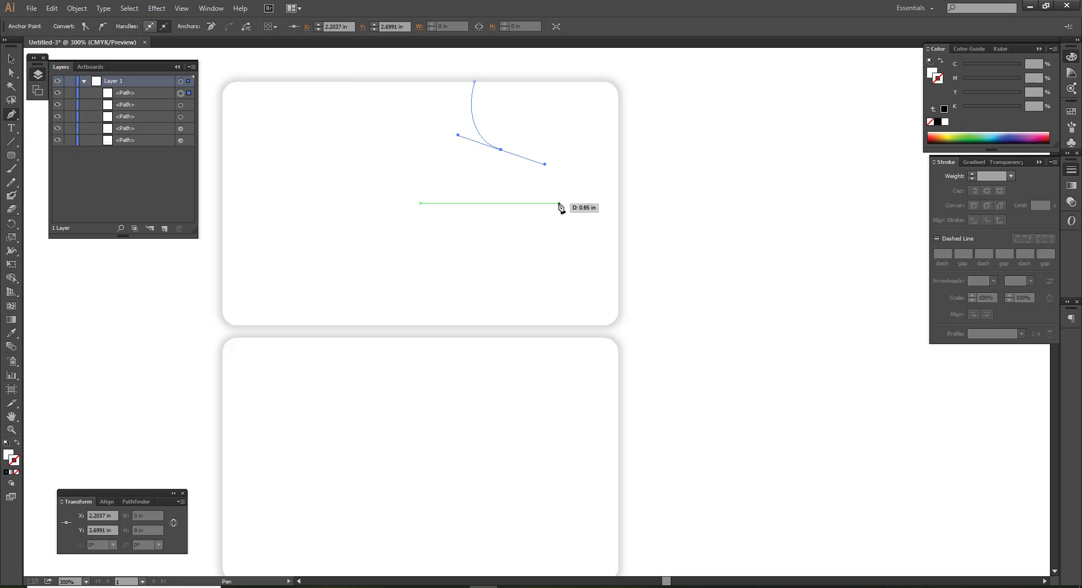
left_click_drag(558, 202, 560, 224)
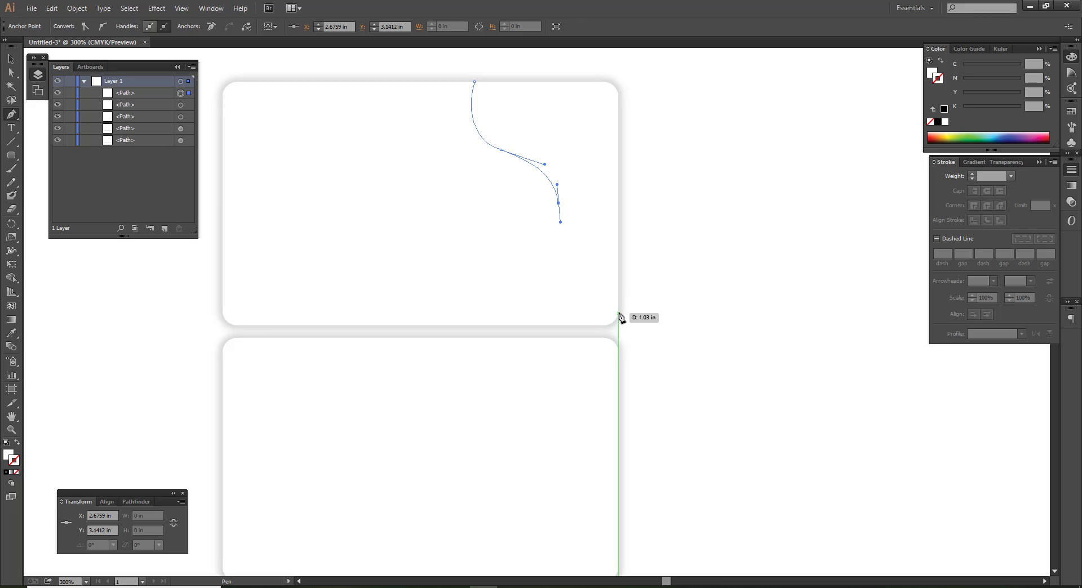
left_click_drag(618, 310, 657, 316)
key("v")
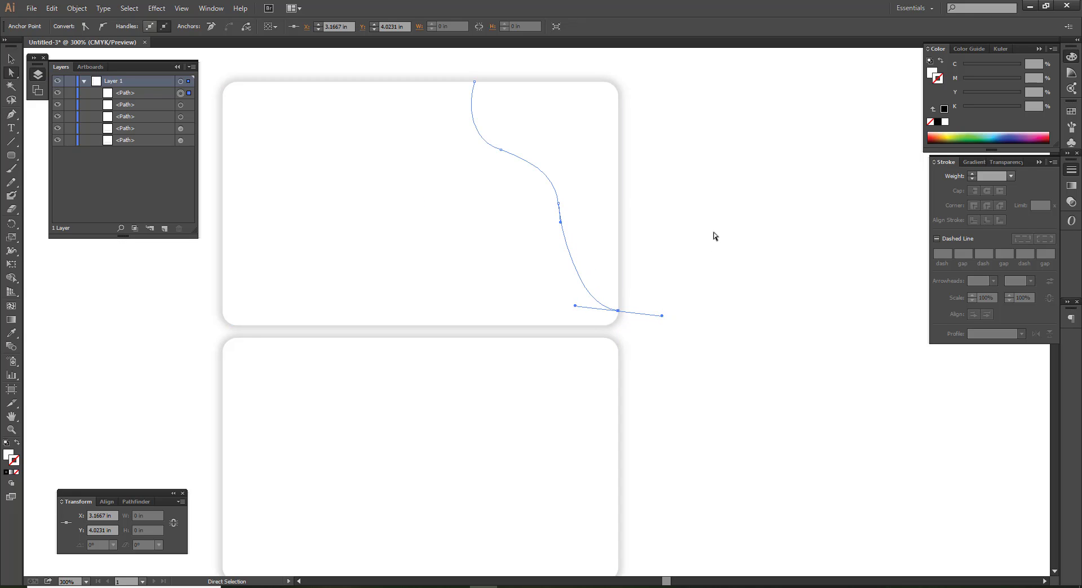
key("Delete")
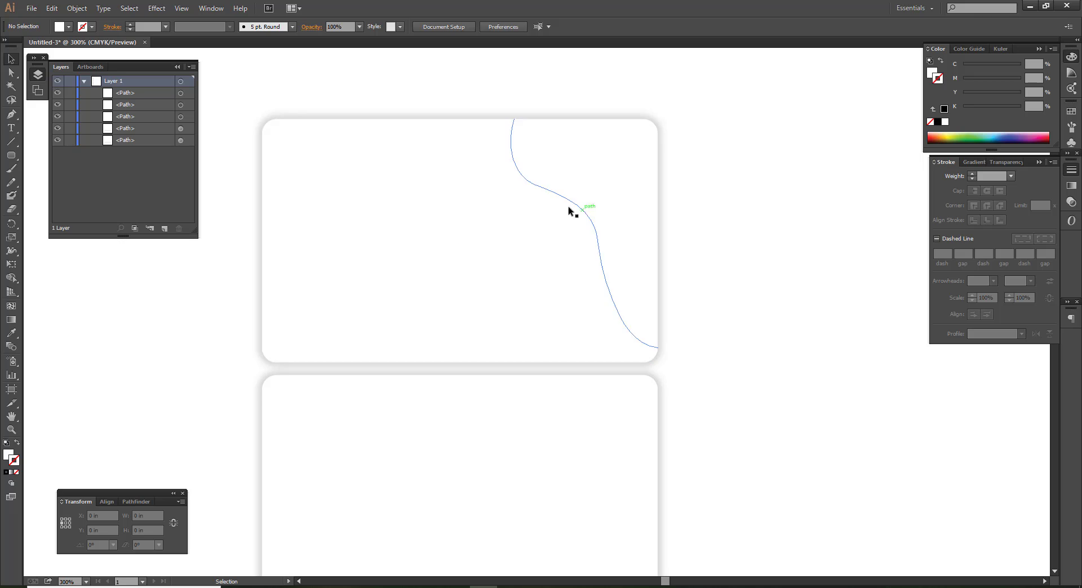
left_click(569, 205)
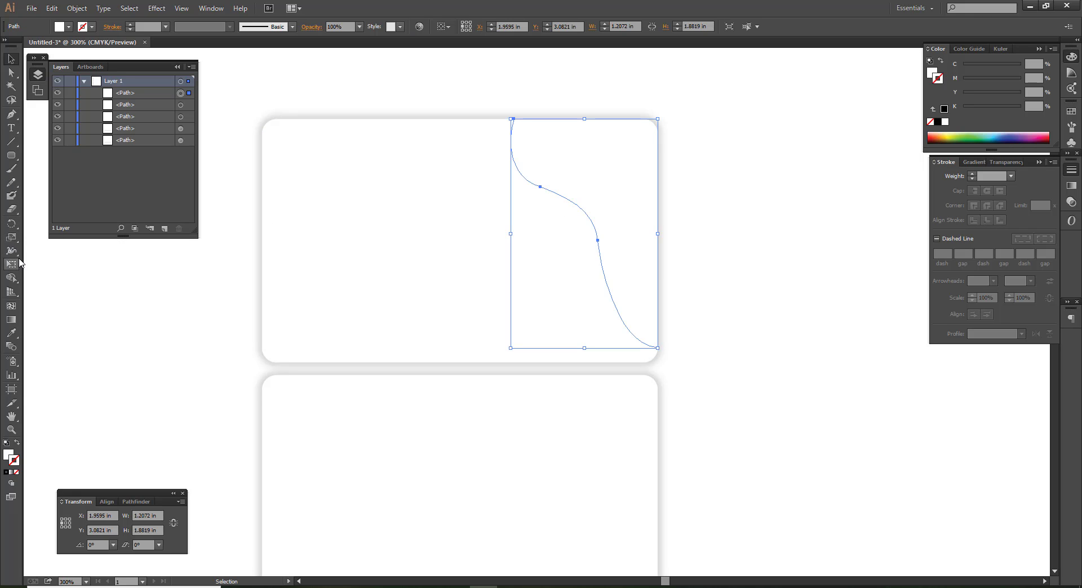
Extend the curve from its bottom end up the card's right side, rounding into the top edge
left_click(11, 115)
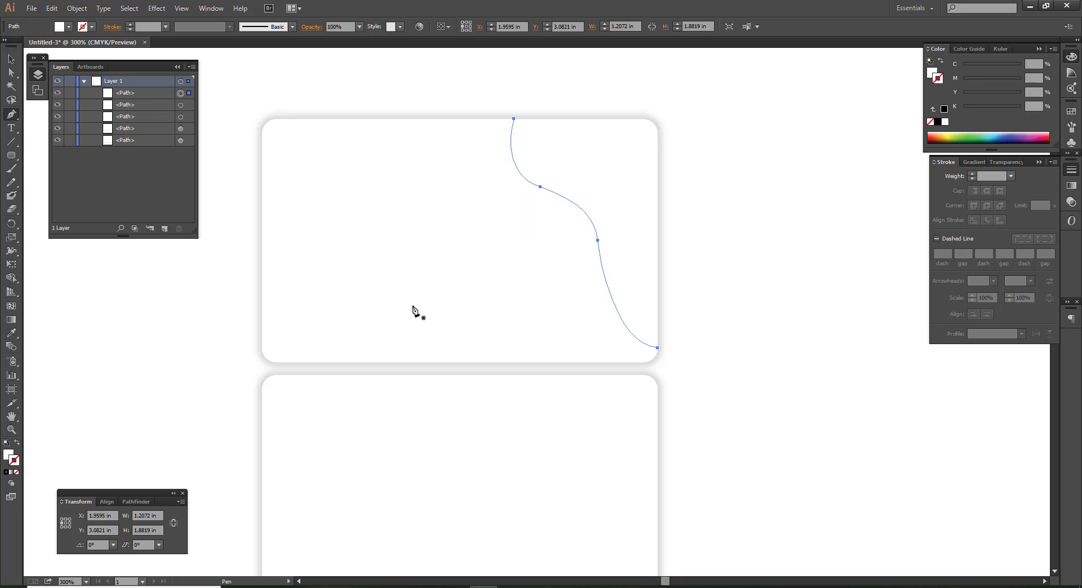
left_click(658, 348)
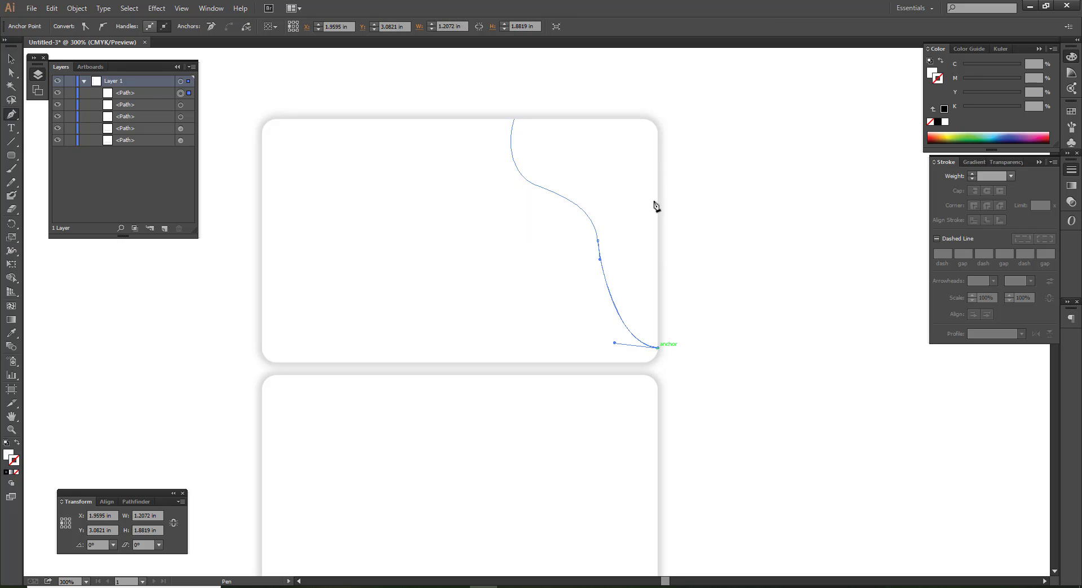
left_click(657, 136)
scroll(658, 138, "up", 1)
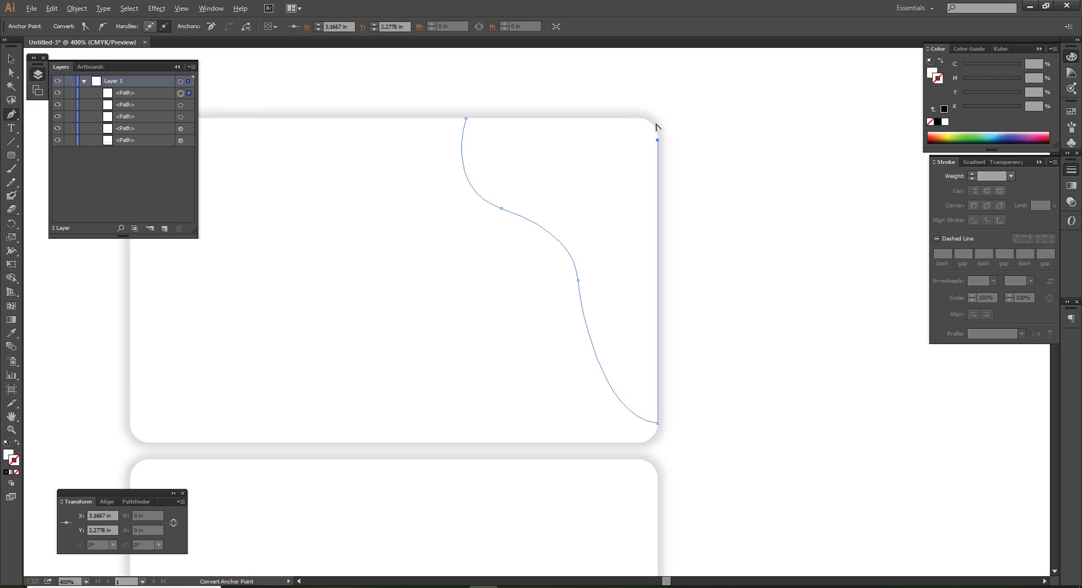
left_click(628, 119)
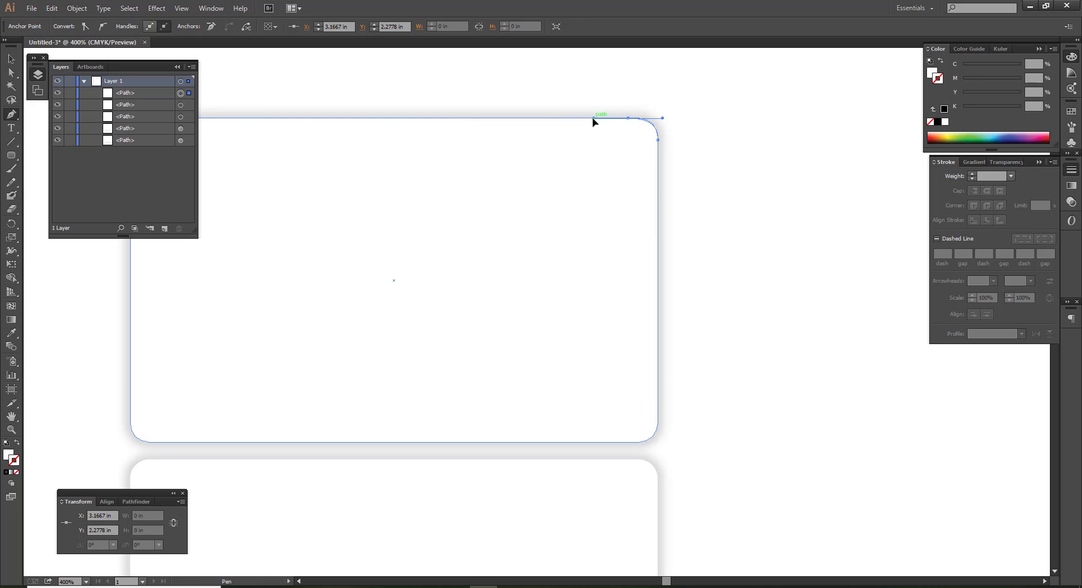
mouse_move(593, 121)
left_mouse_down()
mouse_move(652, 121)
mouse_move(668, 104)
mouse_move(658, 90)
mouse_move(667, 99)
left_mouse_up()
Continue the outline left along the top edge and close it onto the curve's top end
scroll(633, 128, "up", 3)
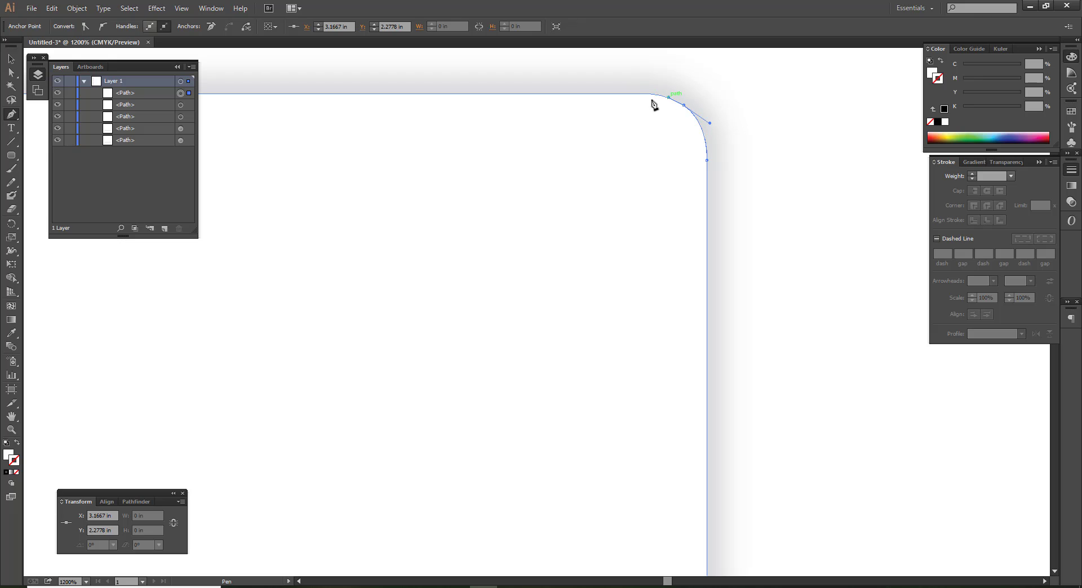
left_click(556, 94)
left_click(465, 97)
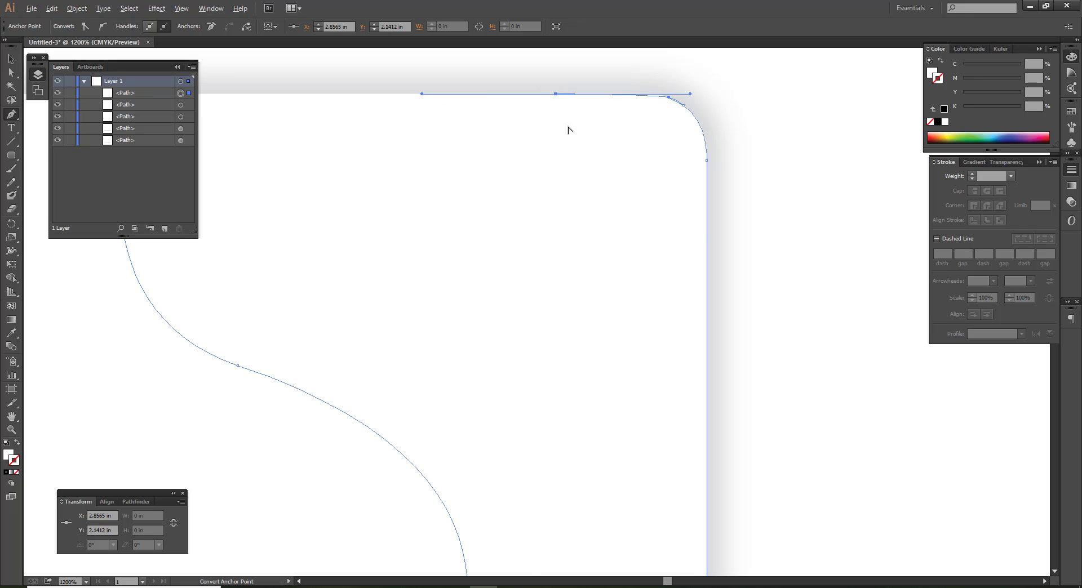
scroll(563, 127, "down", 1)
left_click(279, 107)
key("a")
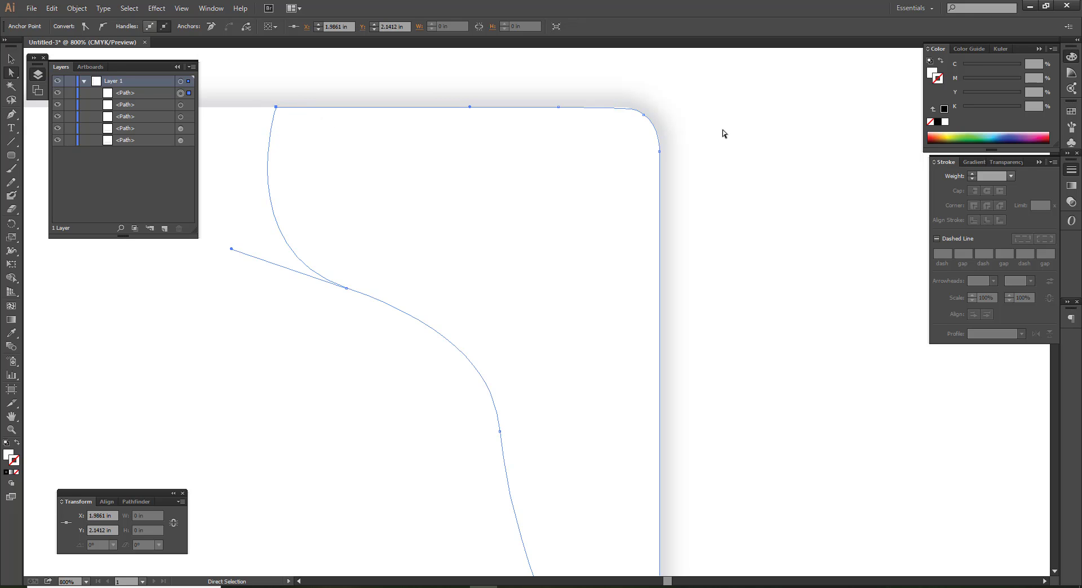
left_click(722, 130)
left_click(646, 124)
key("ctrl+minus")
key("ctrl+minus")
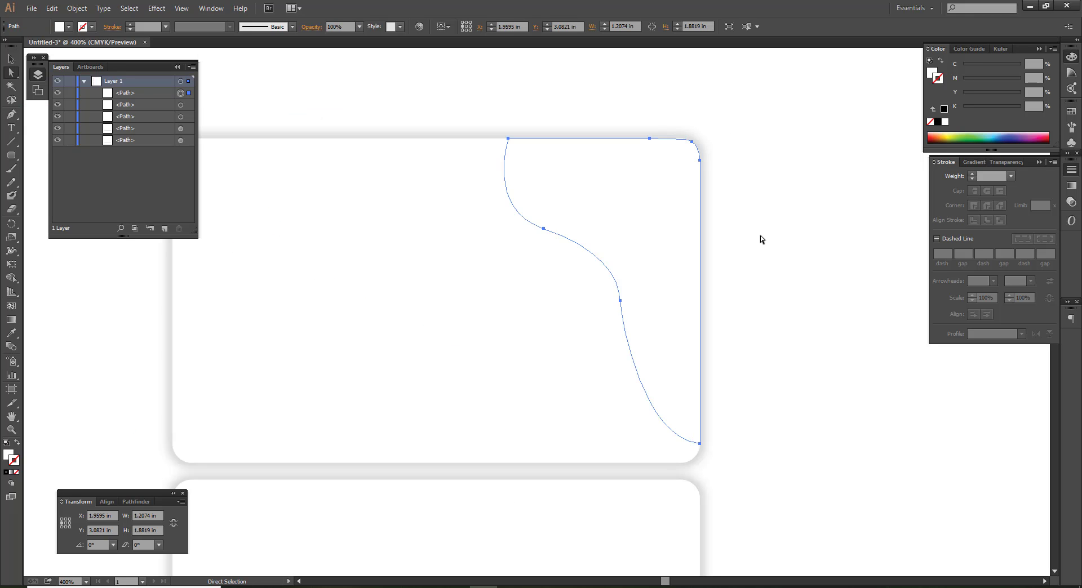
Fill the wavy top-right shape with the pink swatch, remove its stroke, and recentre both cards
key("v")
left_click(619, 286)
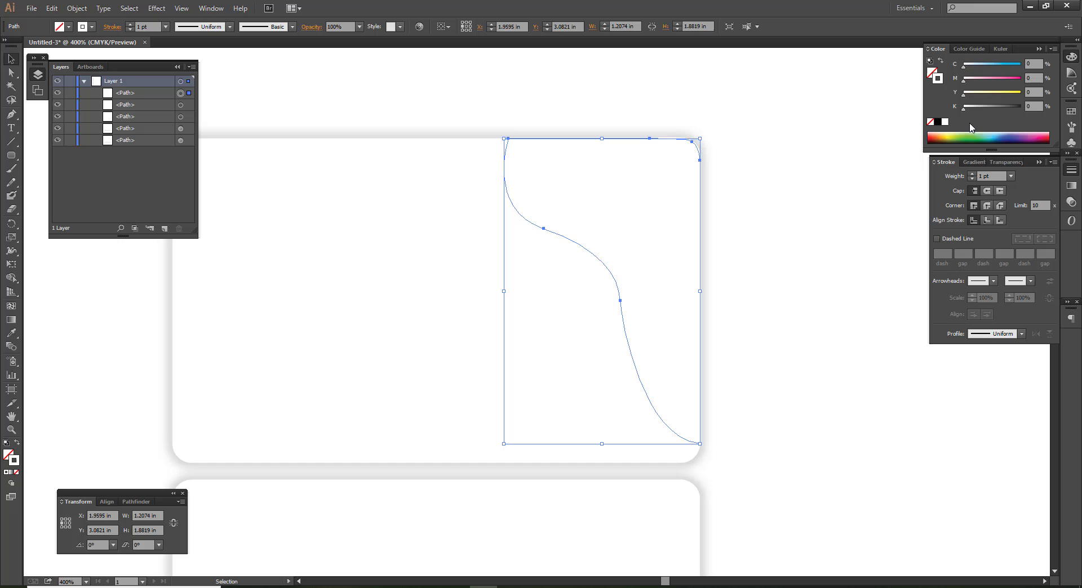
left_click(998, 92)
key("shift+x")
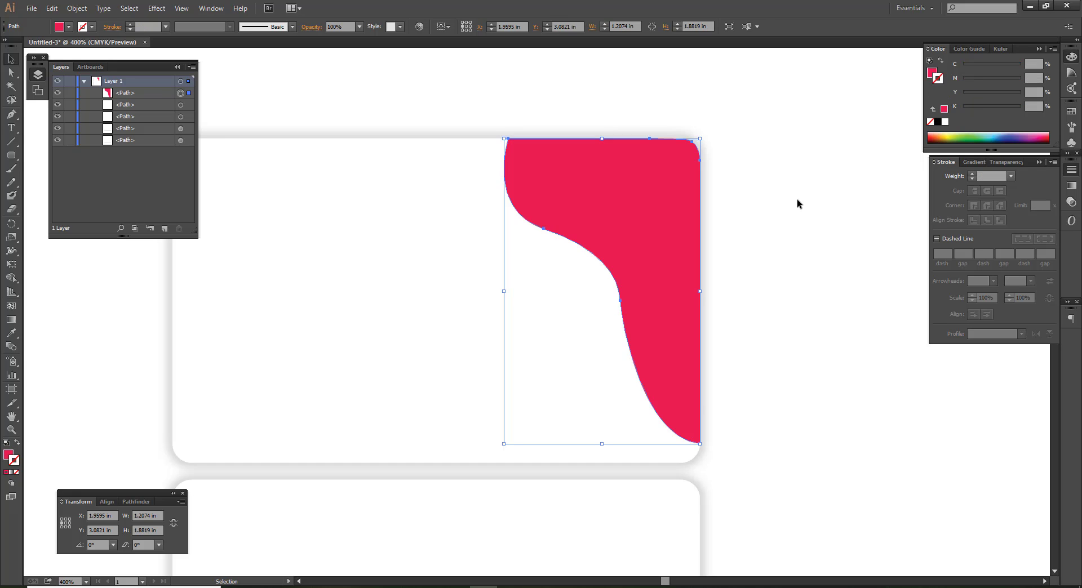
left_click(778, 239)
scroll(777, 238, "down", 2)
left_click_drag(778, 249, 746, 262)
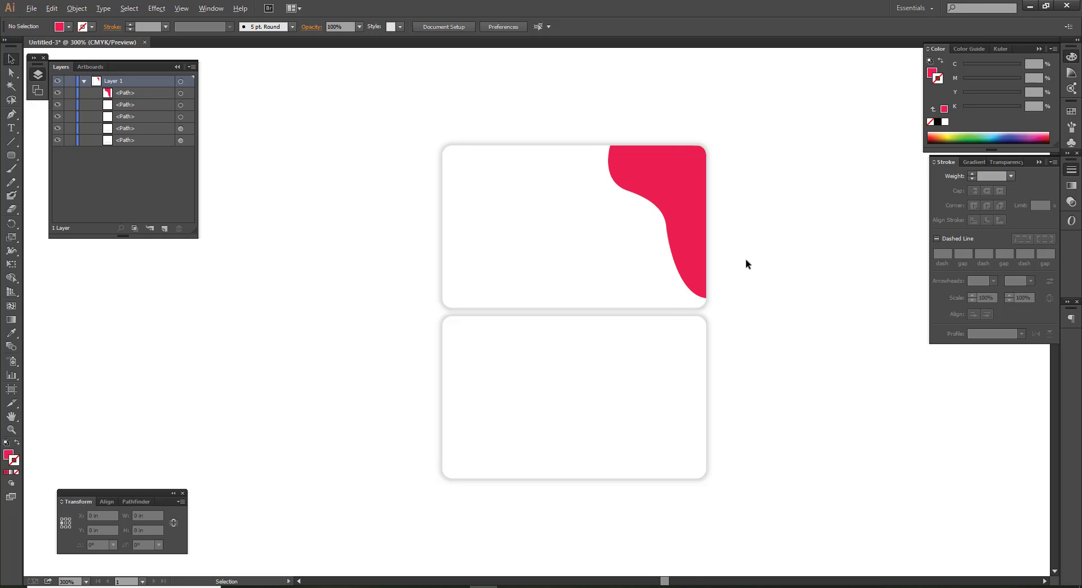
scroll(720, 251, "up", 2)
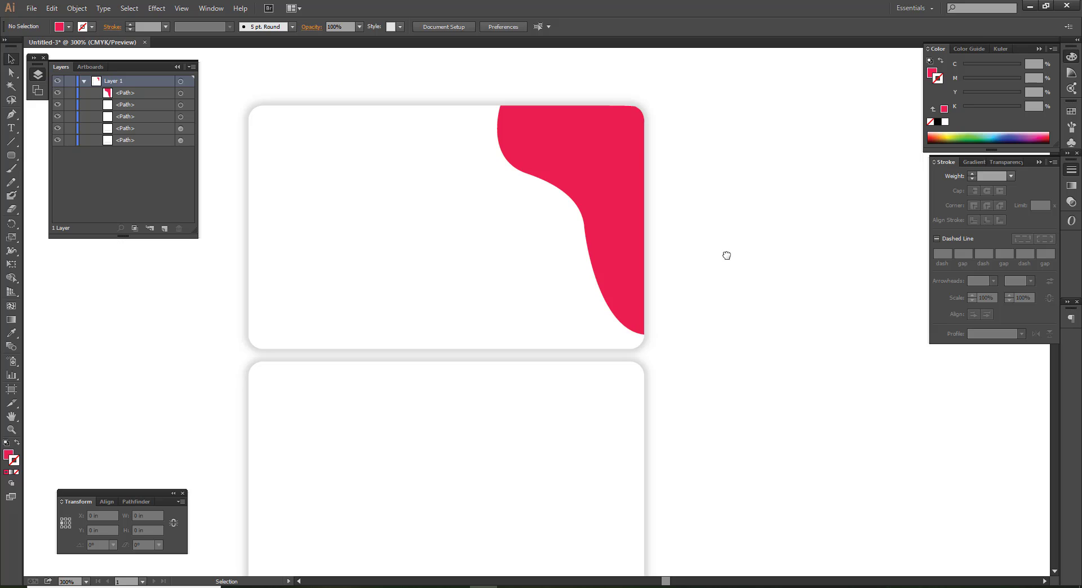
scroll(726, 255, "down", 1)
left_click_drag(720, 273, 692, 244)
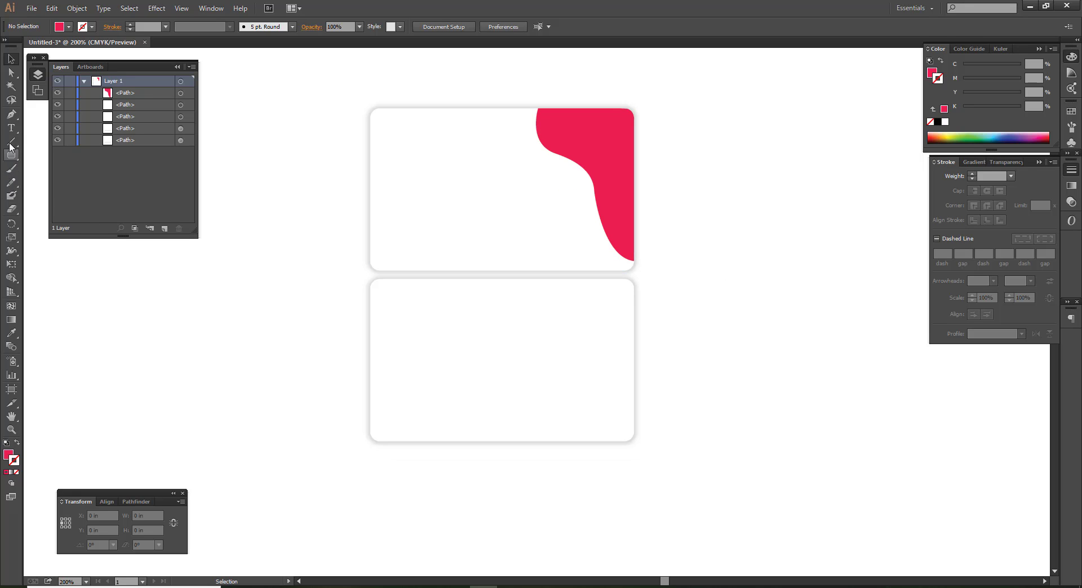
Start a pen path at the upper card's left edge, curving down to its bottom edge
left_click(11, 116)
scroll(402, 211, "up", 1)
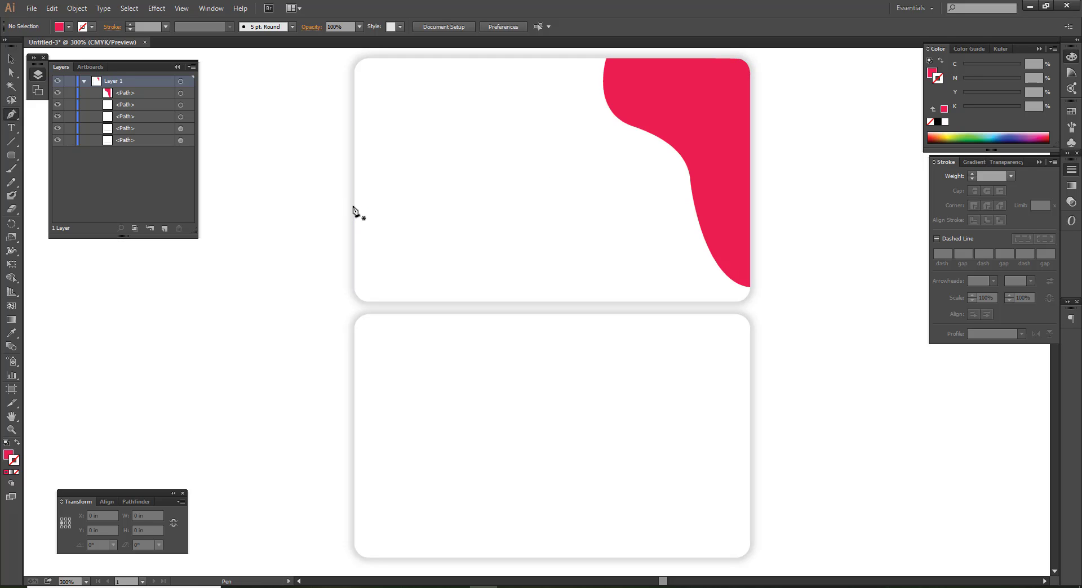
left_click(355, 207)
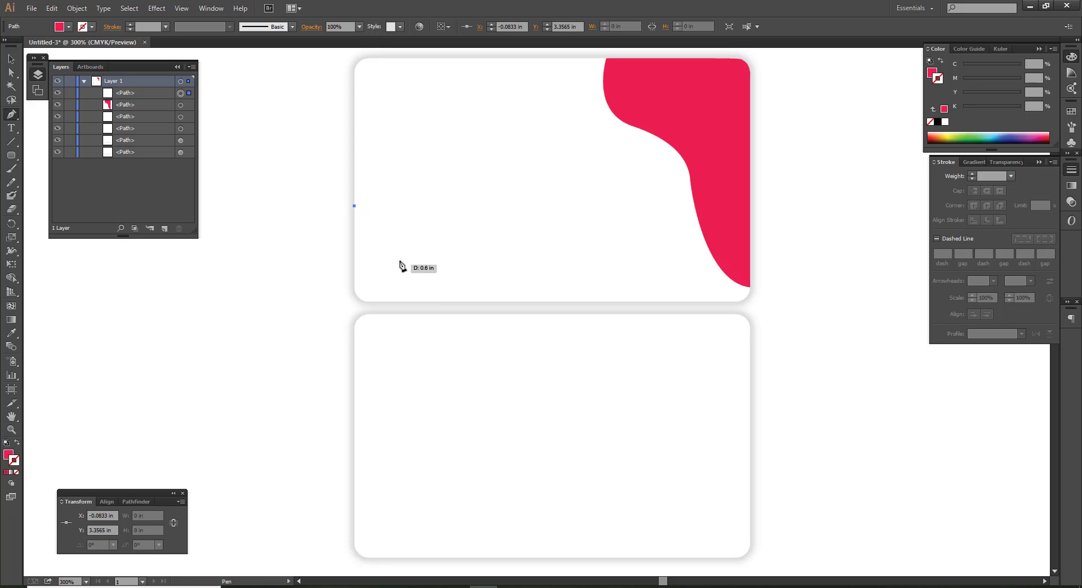
left_click_drag(389, 245, 399, 249)
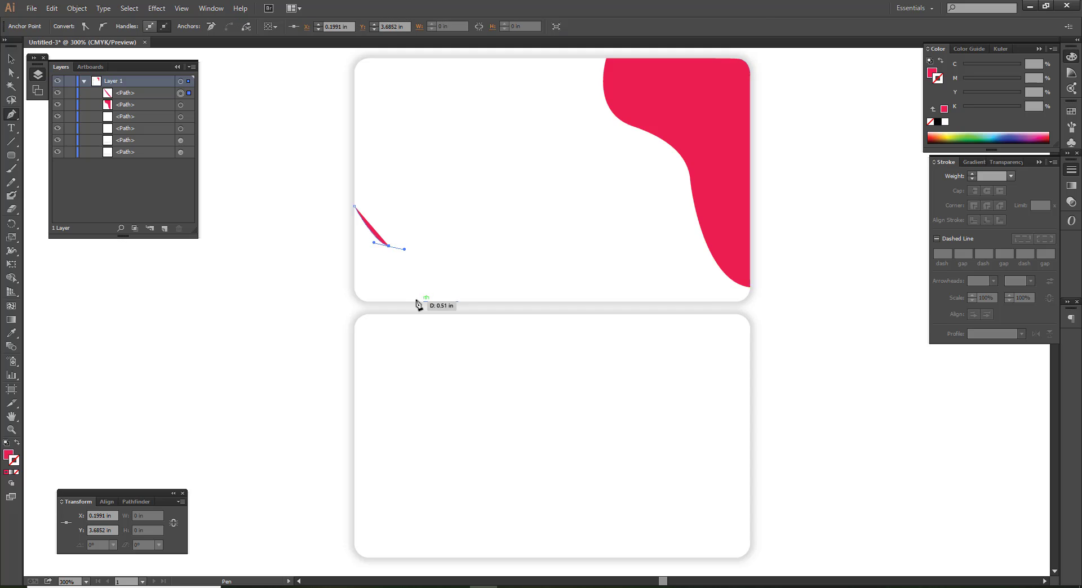
left_click_drag(416, 302, 414, 321)
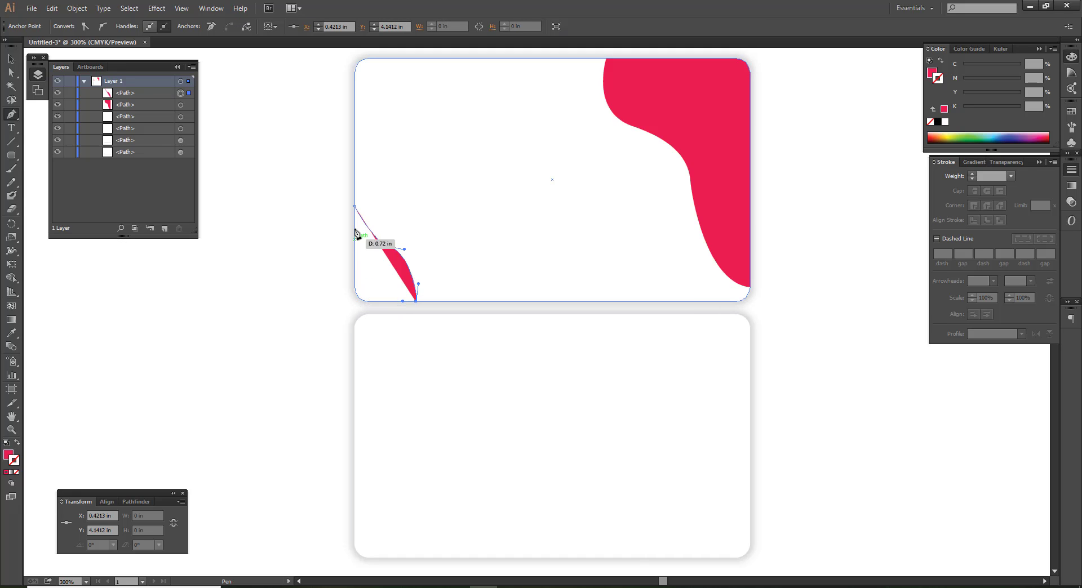
key("alt")
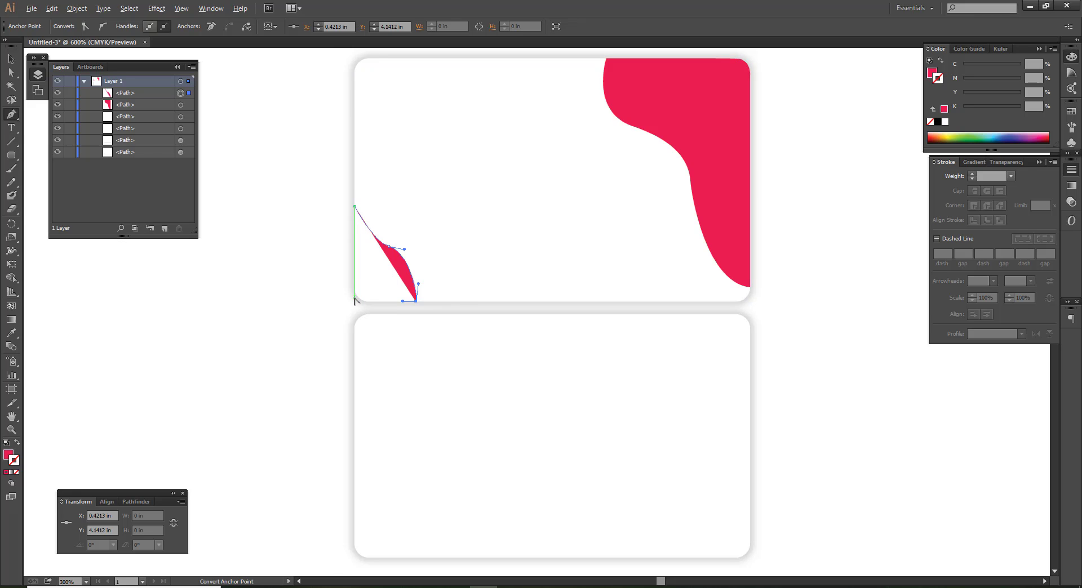
Close the bottom-left corner shape along the left edge and delete the stray anchor
scroll(354, 301, "up", 2)
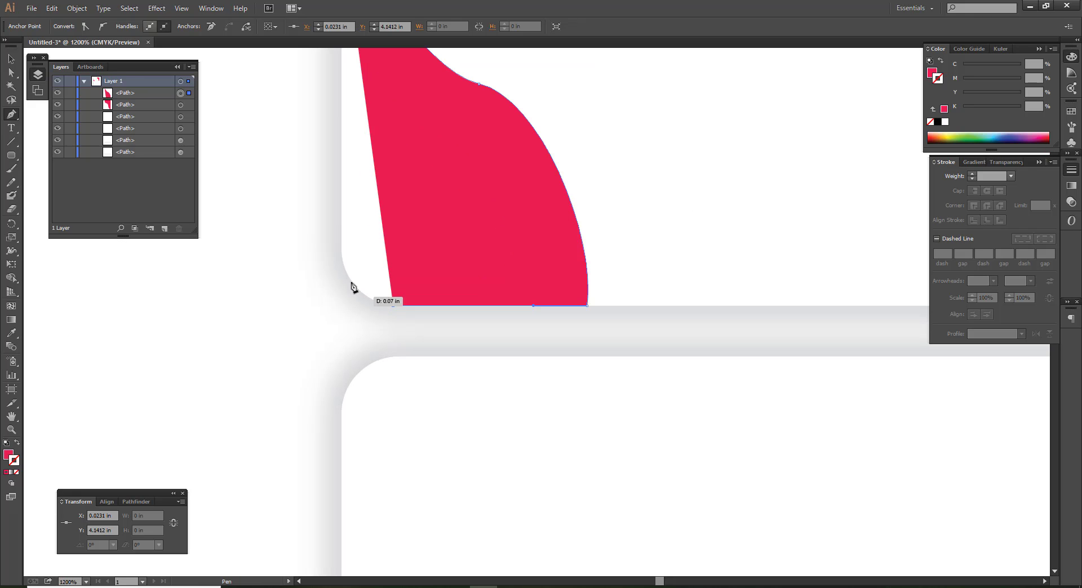
left_click(342, 185)
scroll(358, 141, "up", 3)
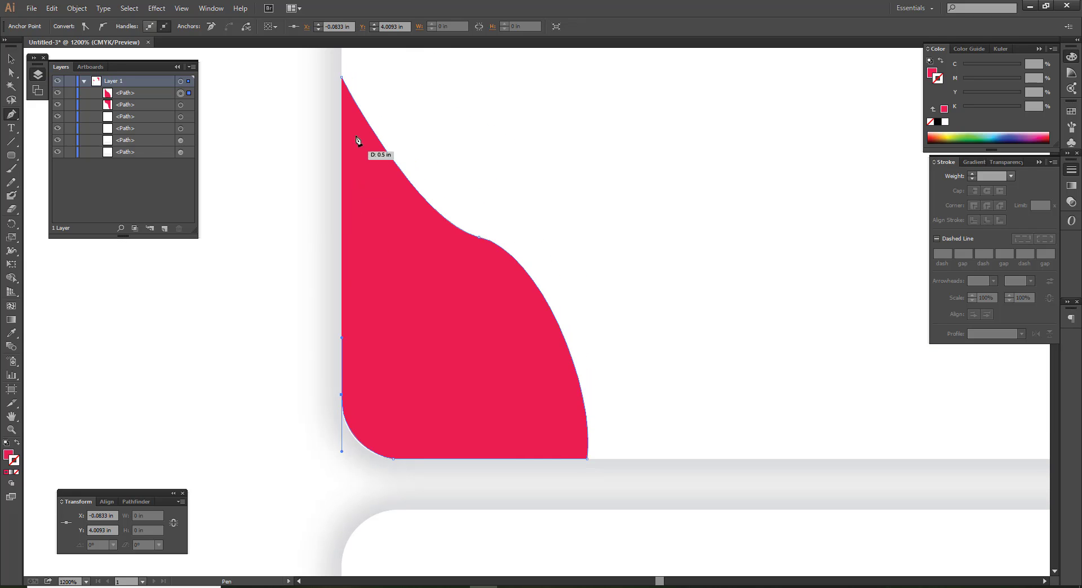
left_click(343, 78)
left_click(288, 141)
scroll(299, 192, "down", 2)
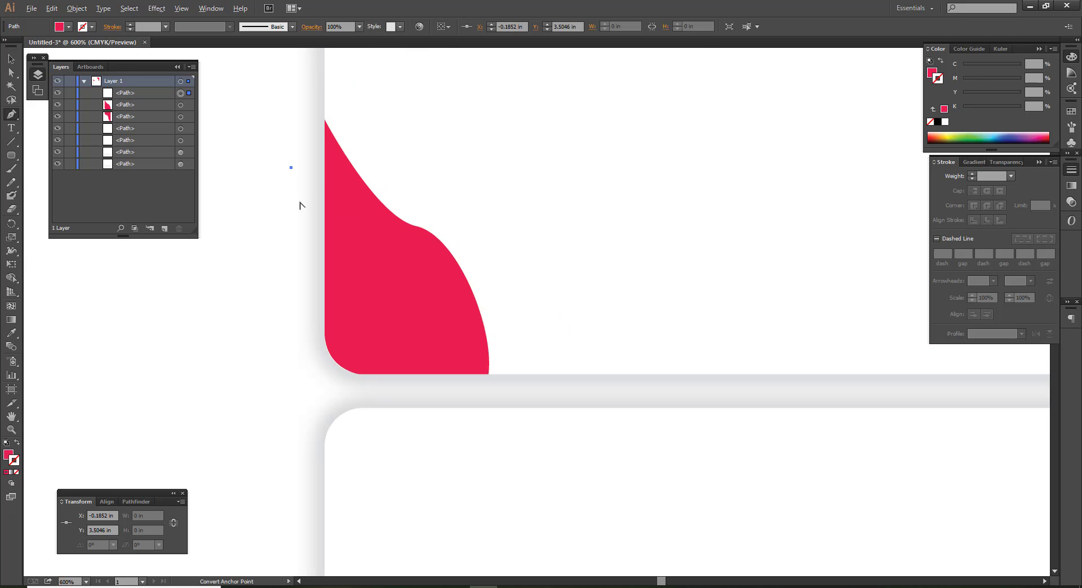
scroll(298, 203, "down", 2)
scroll(269, 328, "down", 2)
key("v")
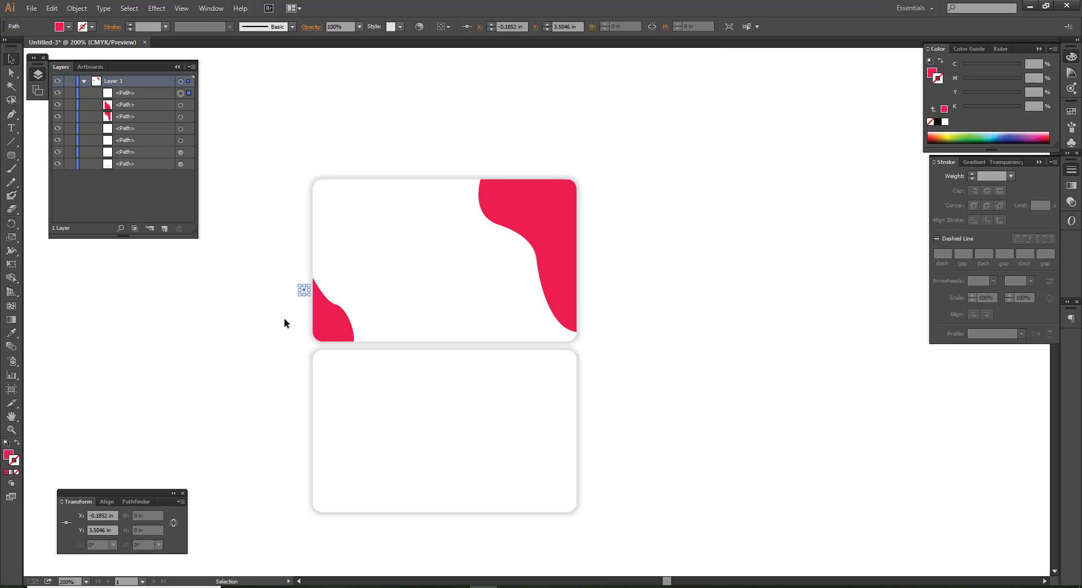
key("Delete")
Move the bottom-left shape's curve anchor down-left and drag its lower handle into a rounder lobe
key("a")
scroll(337, 314, "up", 3)
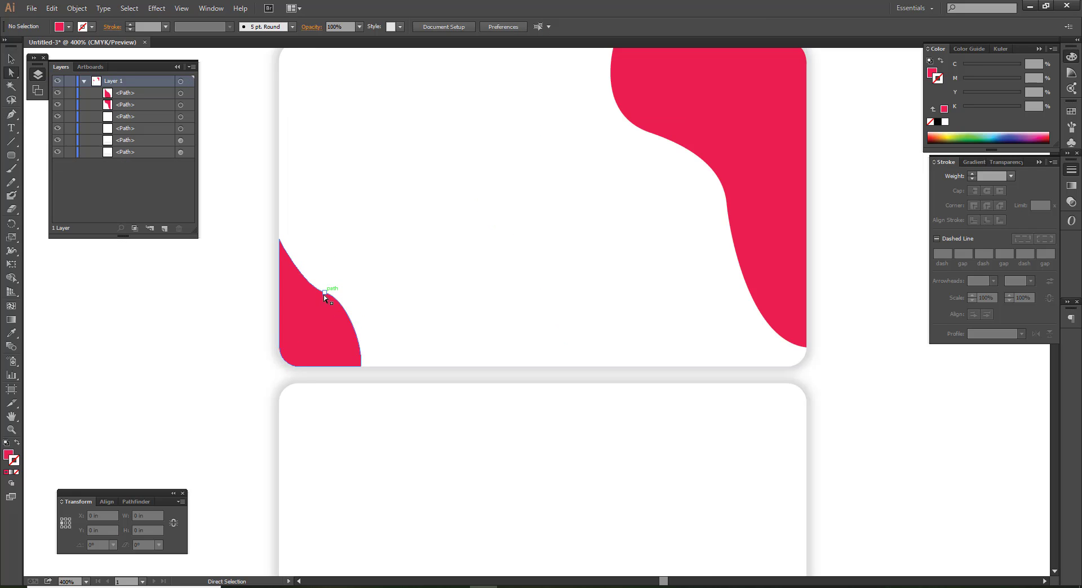
left_click(326, 293)
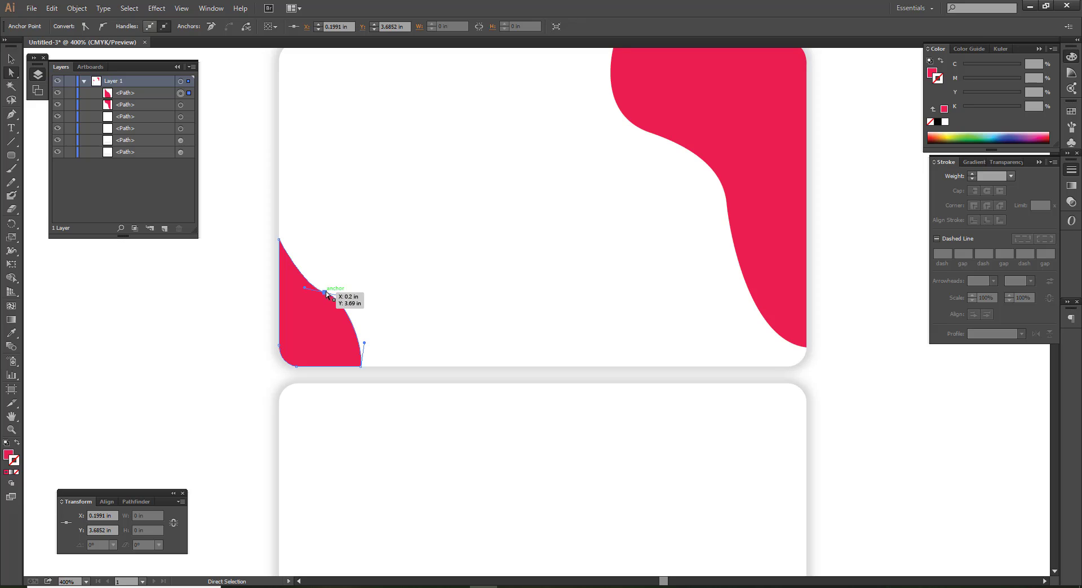
left_click_drag(324, 309, 320, 316)
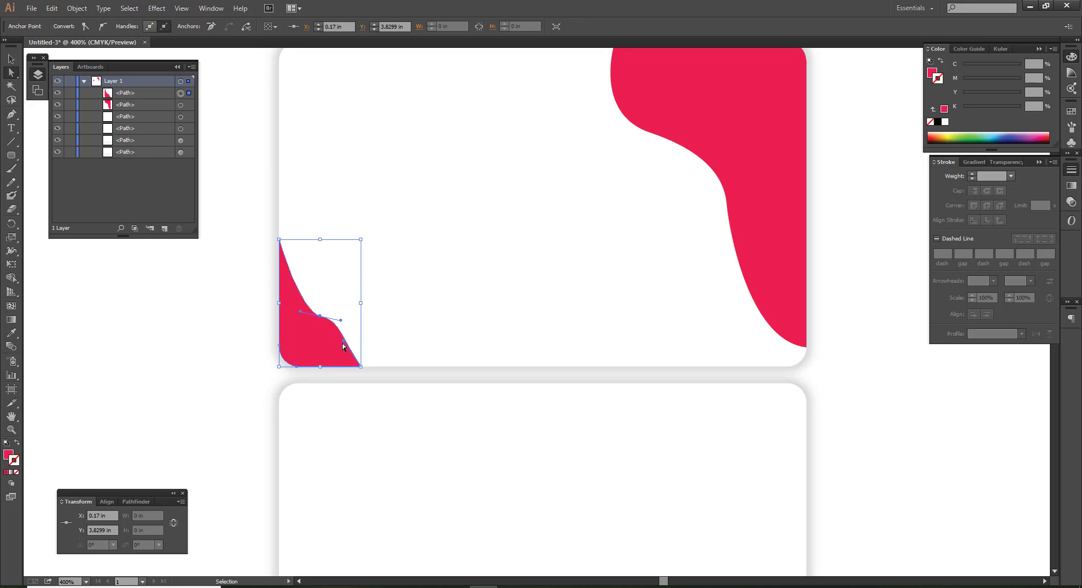
left_click_drag(345, 341, 377, 353)
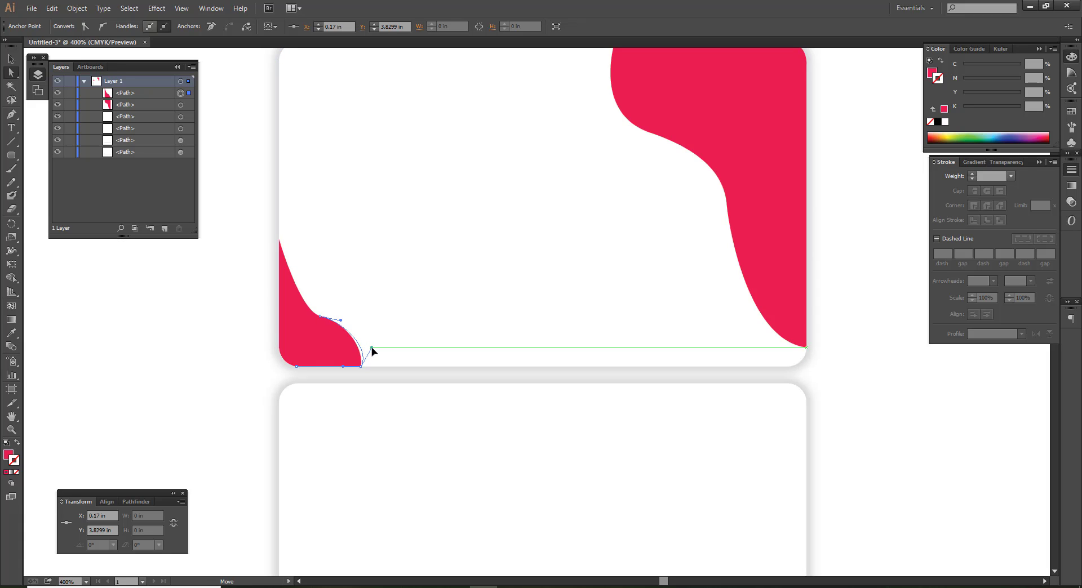
left_click(164, 358)
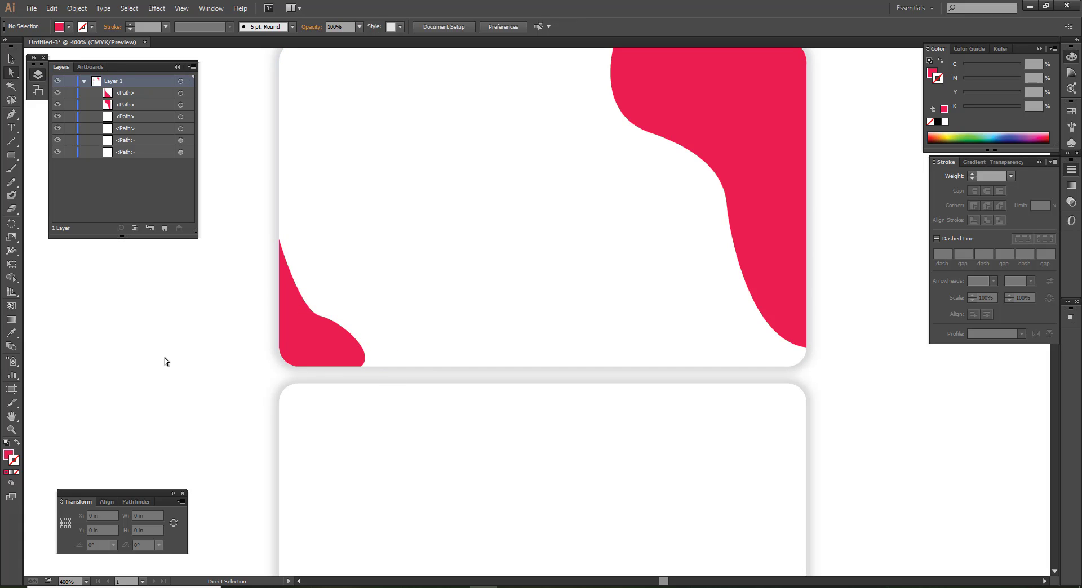
scroll(167, 359, "down", 2, "alt")
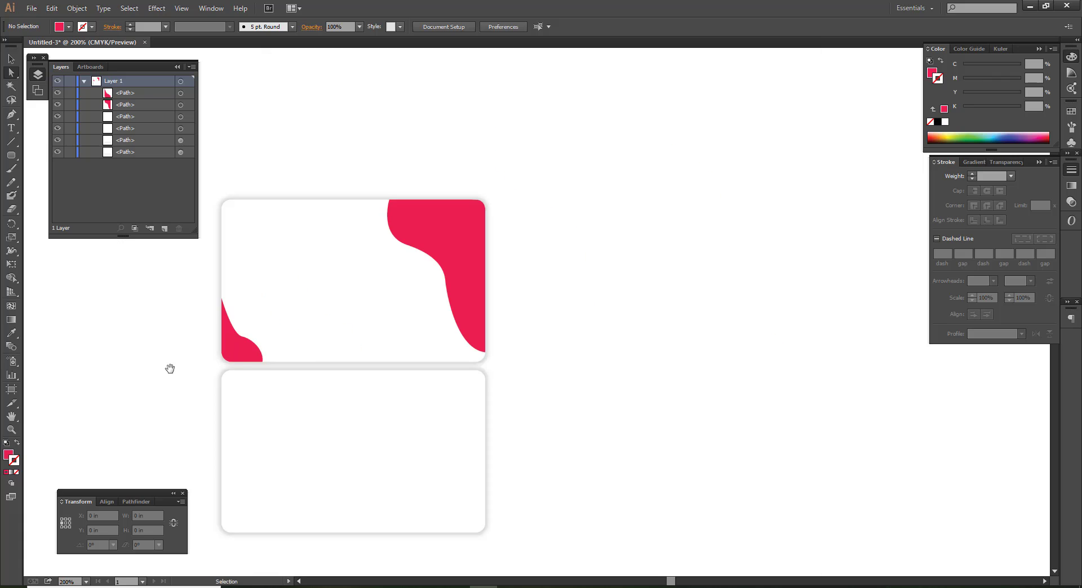
left_click_drag(169, 369, 266, 341)
key("v")
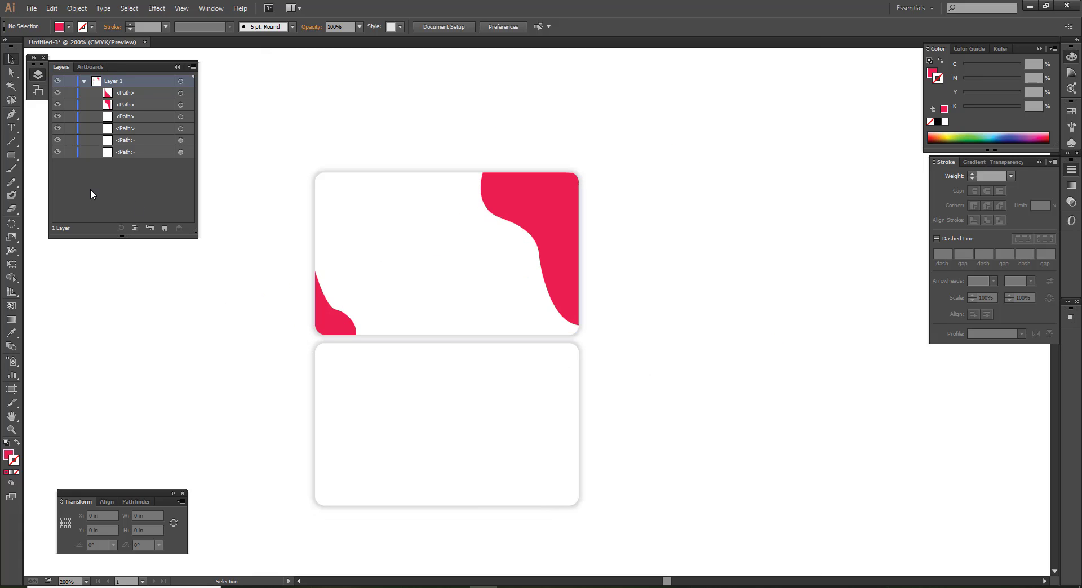
left_click_drag(256, 309, 259, 260)
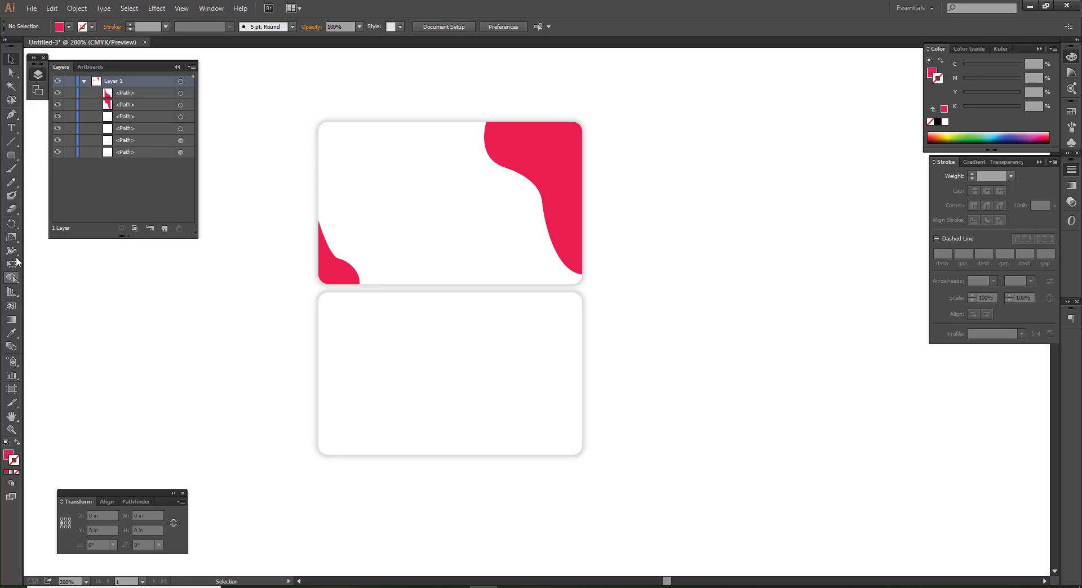
Start the pink band at the lower card's left edge with curved anchors running toward the right
left_click(11, 114)
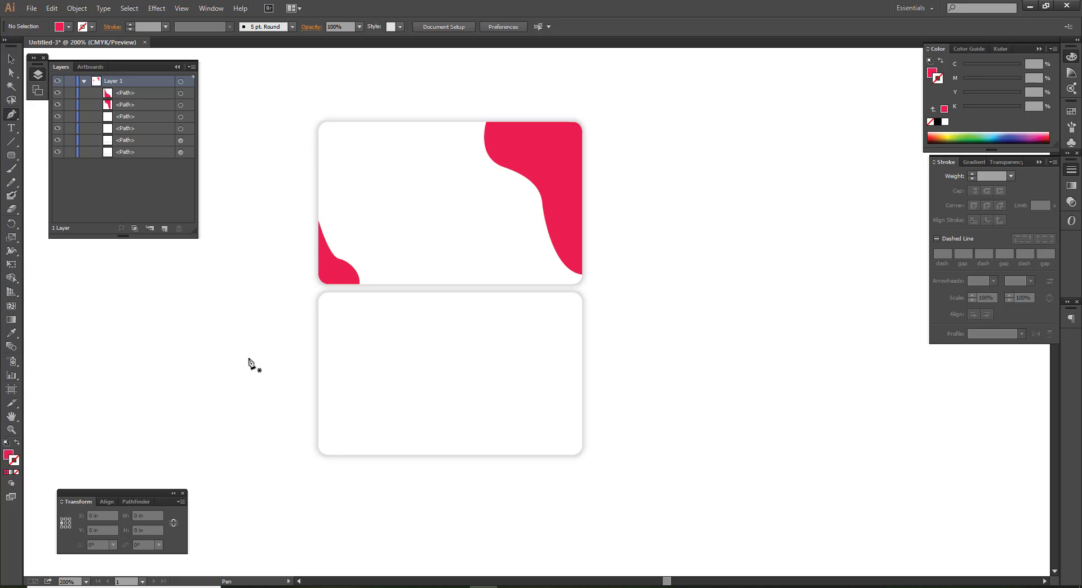
left_click(319, 422)
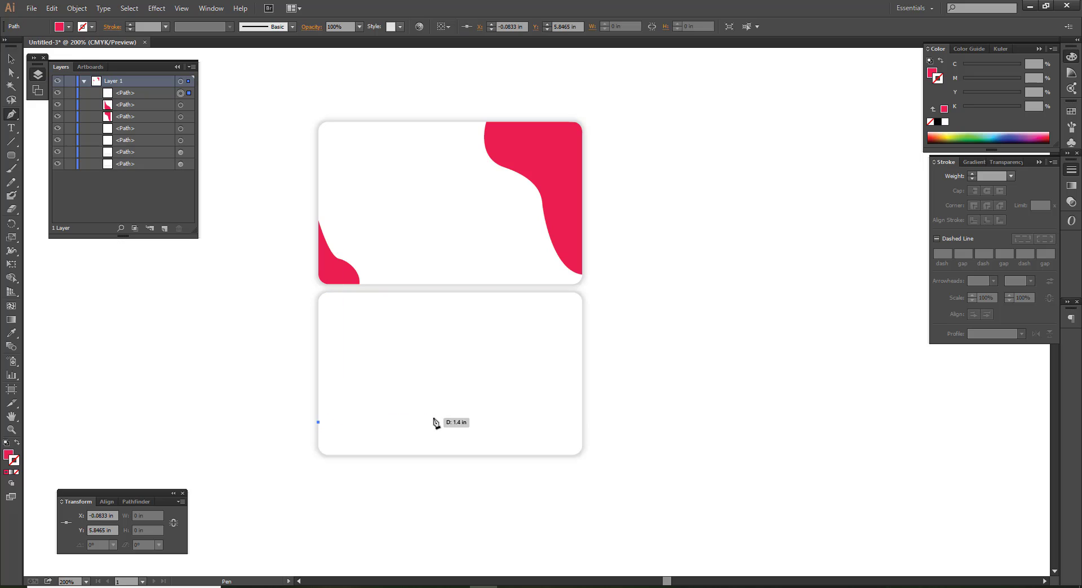
left_click_drag(436, 418, 468, 428)
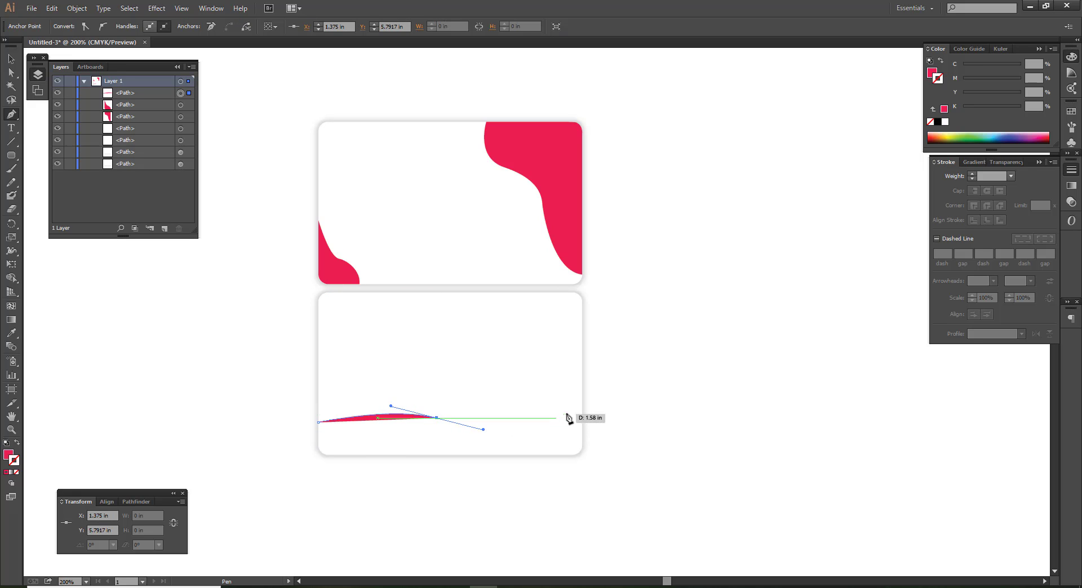
left_click_drag(582, 404, 602, 365)
scroll(583, 459, "up", 1, "alt")
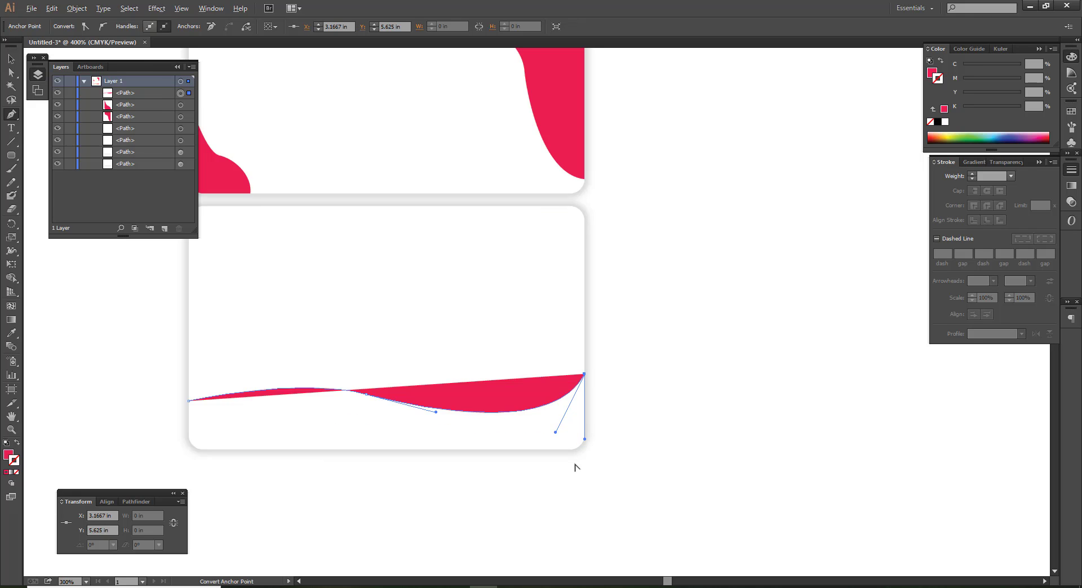
scroll(577, 451, "up", 1, "alt")
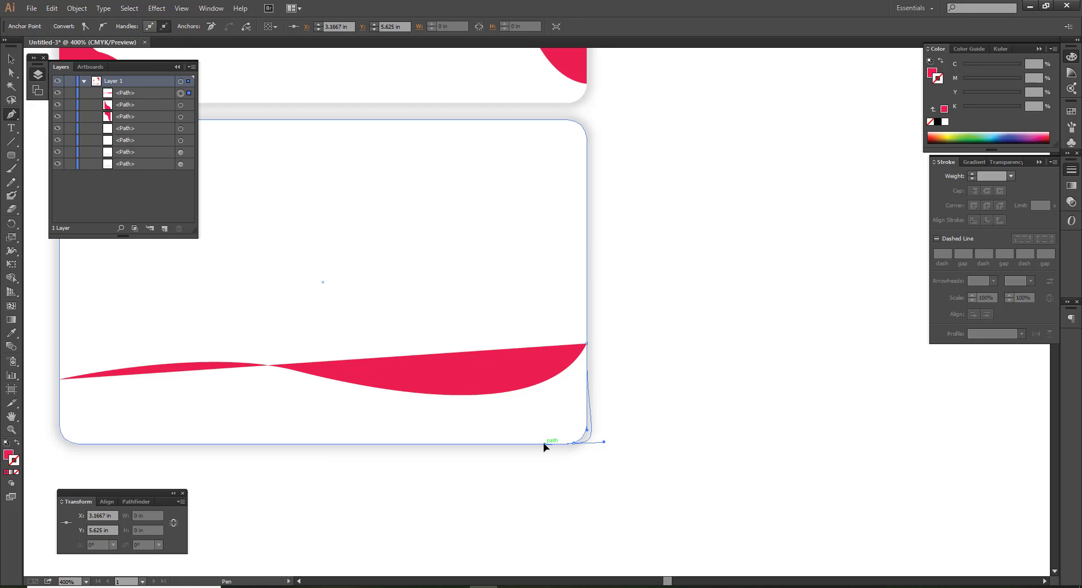
scroll(573, 444, "up", 3, "alt")
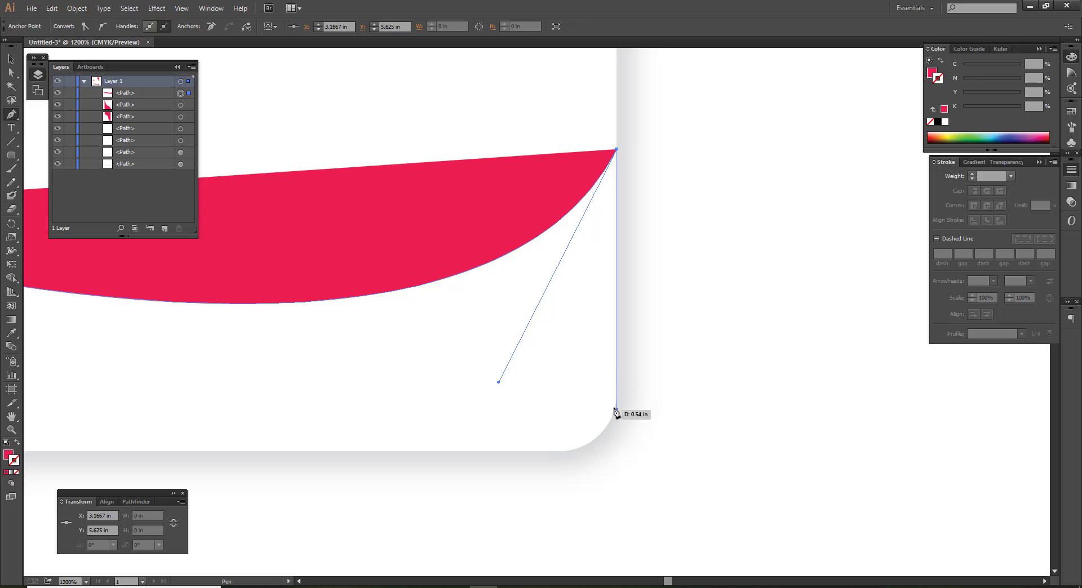
Anchor the band at the bottom-right corner and curve it around both rounded bottom corners
left_click(615, 407)
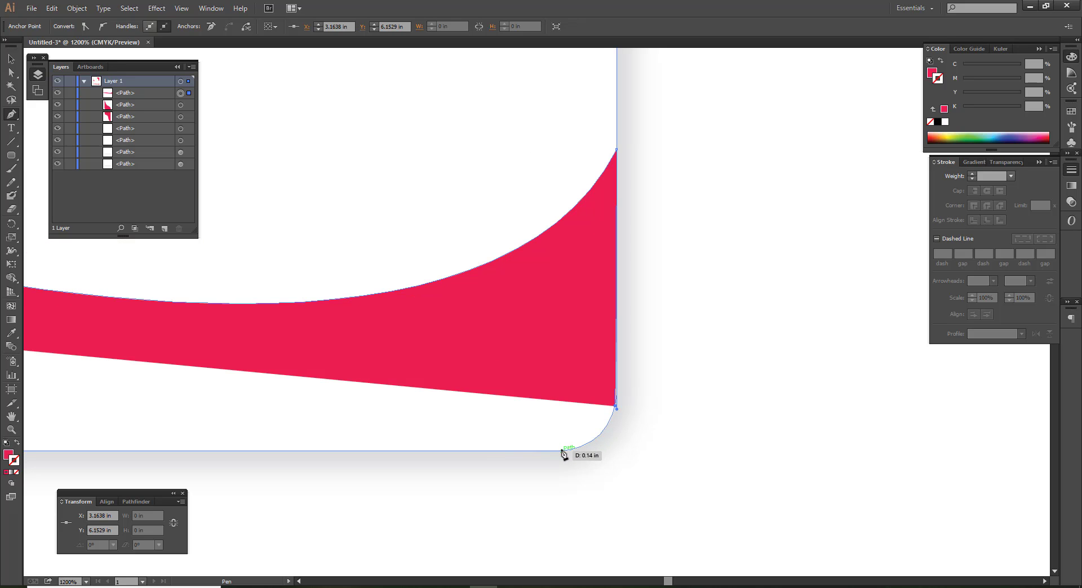
left_click_drag(495, 454, 539, 453)
scroll(345, 456, "down", 1, "alt")
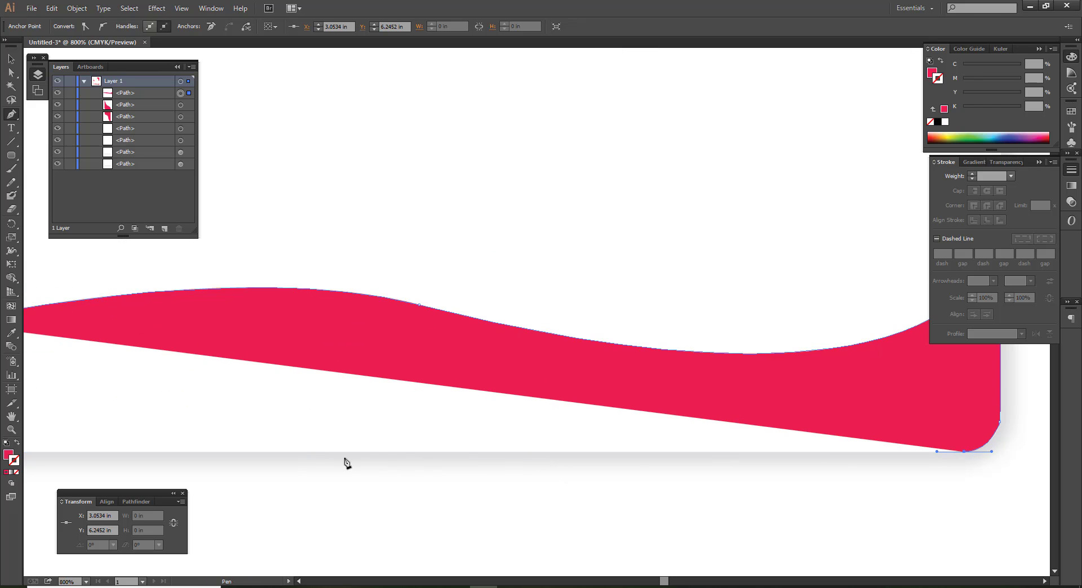
scroll(355, 448, "down", 1, "alt")
scroll(277, 449, "up", 1, "alt")
scroll(278, 448, "left", 5, "ctrl")
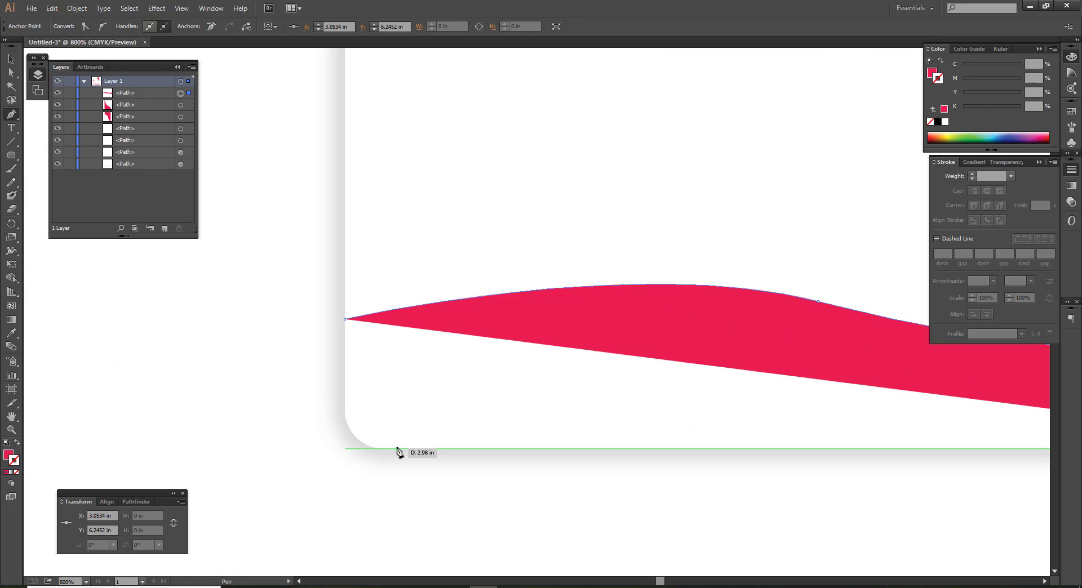
scroll(377, 448, "up", 1, "alt")
scroll(372, 445, "up", 2, "alt")
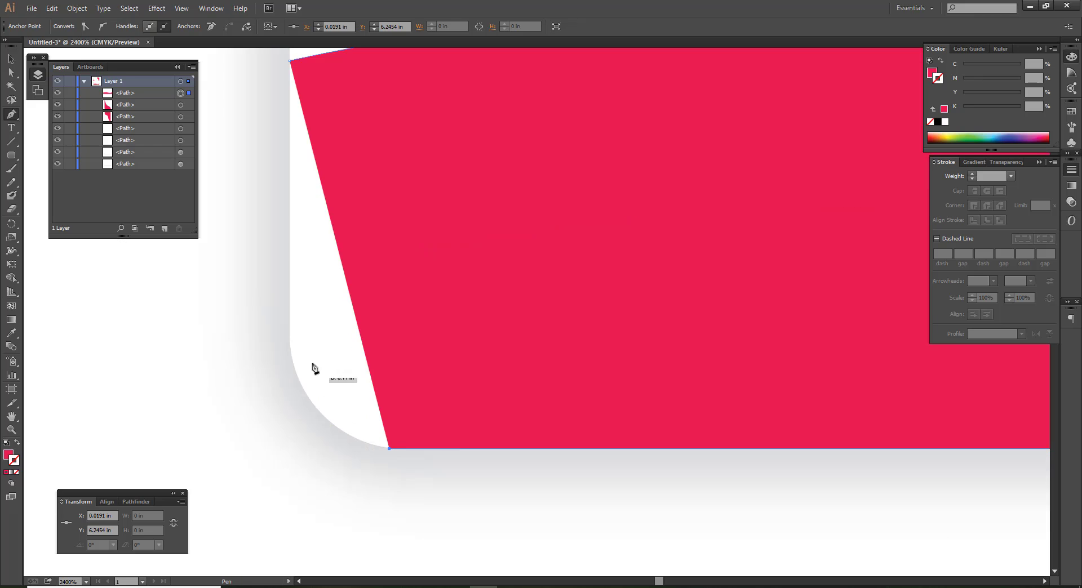
left_click_drag(291, 337, 284, 236)
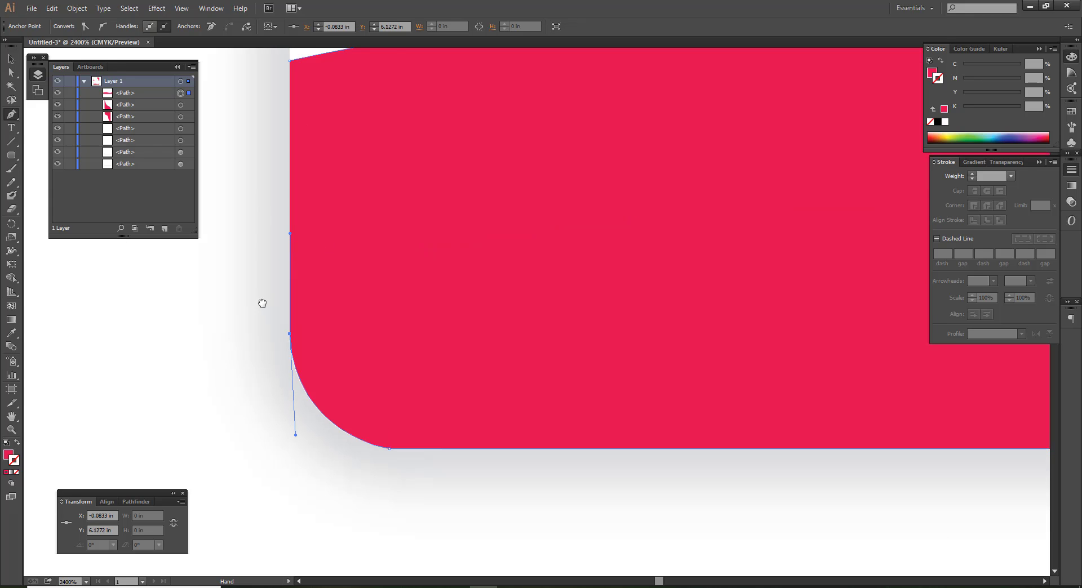
scroll(261, 304, "up", 3)
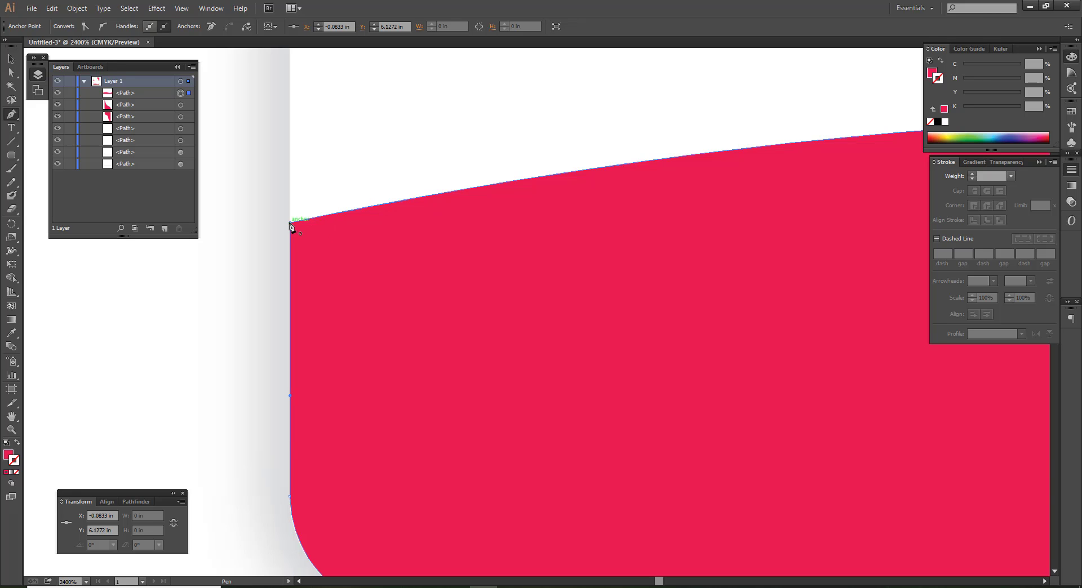
Finish the band outline, deselect it, and reframe both cards in view
key("a")
scroll(259, 307, "down", 3, "alt")
left_click(217, 325)
scroll(217, 325, "down", 2, "alt")
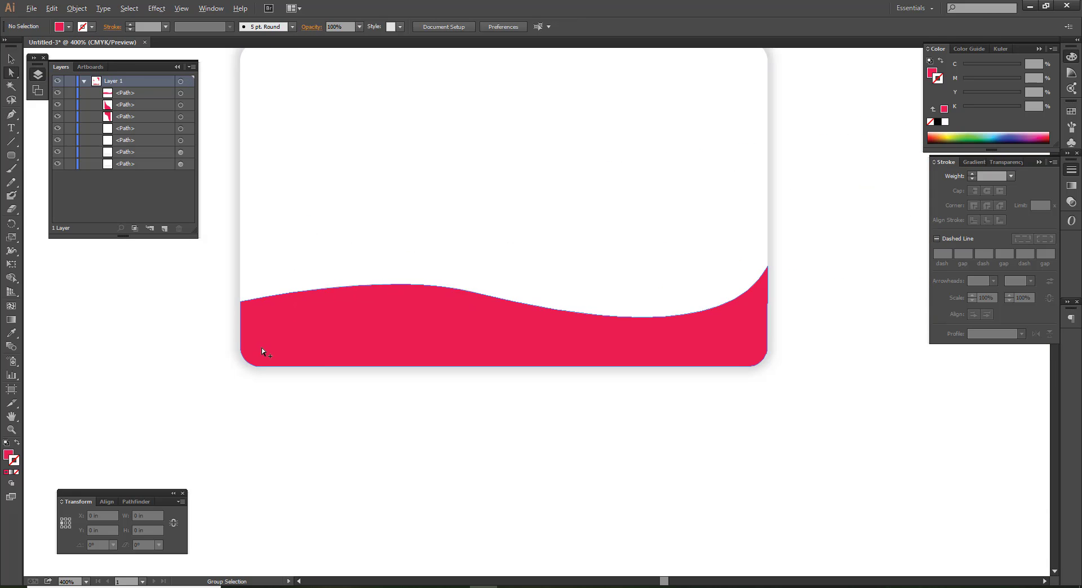
scroll(797, 278, "up", 2, "alt")
scroll(797, 278, "up", 1, "alt")
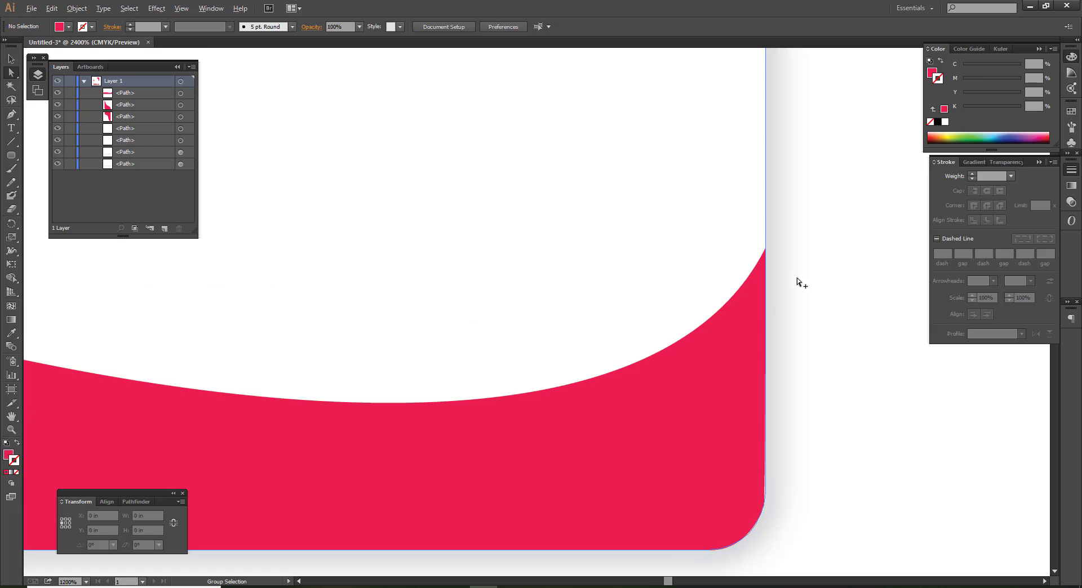
scroll(796, 279, "up", 2, "alt")
scroll(790, 293, "down", 1, "alt")
scroll(789, 293, "down", 2, "alt")
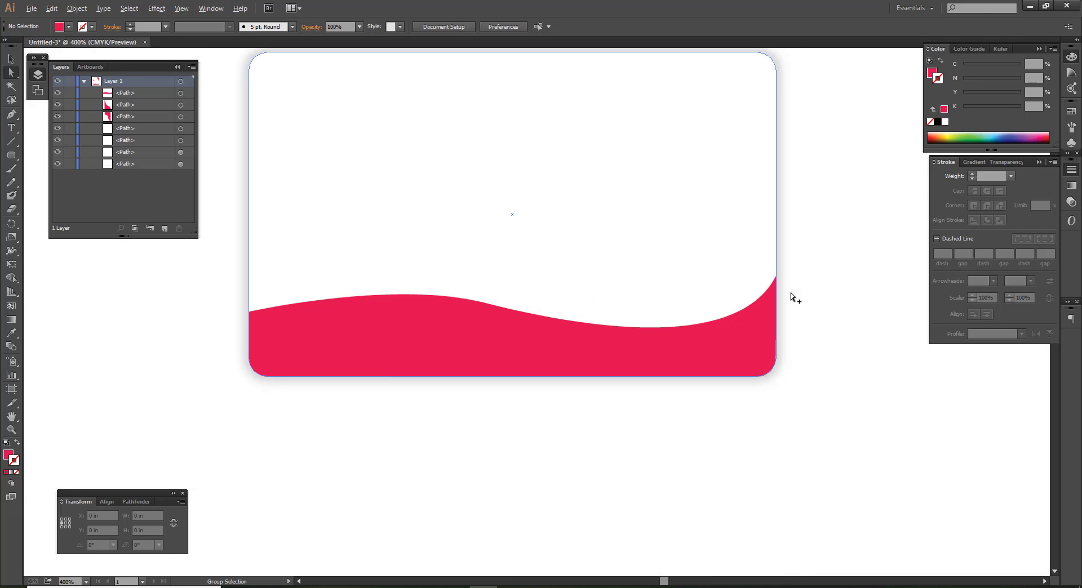
scroll(790, 293, "down", 2, "alt")
left_click_drag(783, 311, 737, 356)
scroll(737, 356, "up", 3)
scroll(721, 327, "right", 3)
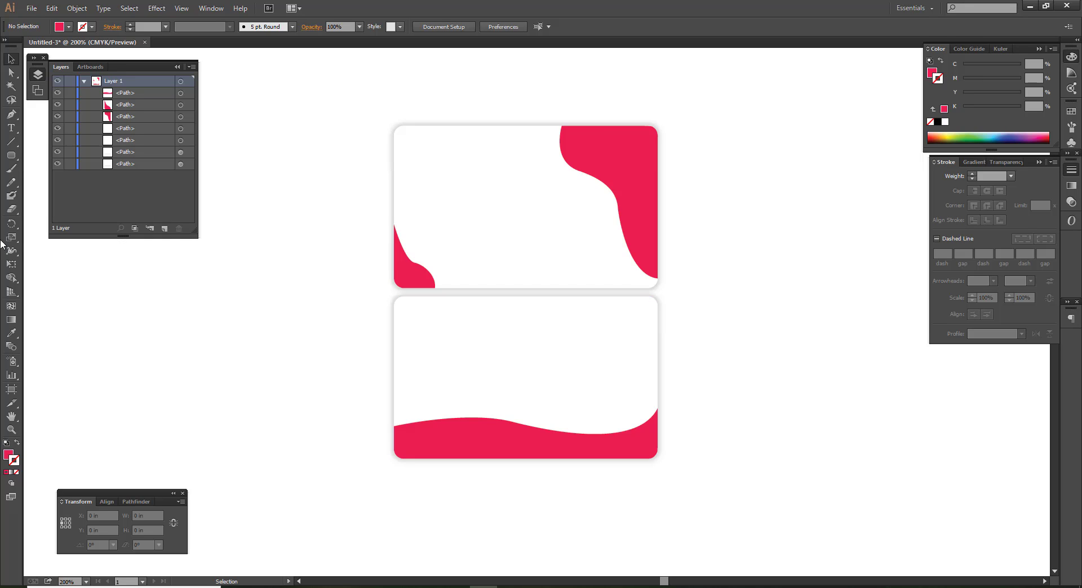
Draw a tall, thin pink rounded bar mid-card on the lower card and shift it slightly right
left_click_drag(16, 161, 43, 170)
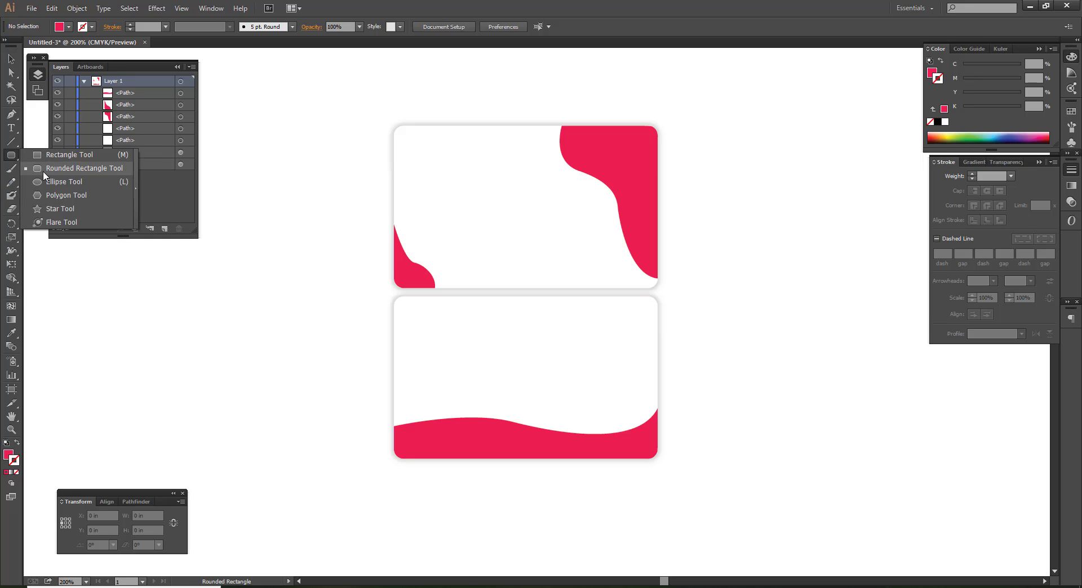
left_click_drag(511, 394, 513, 408)
left_click(720, 411, "ctrl")
scroll(720, 410, "up", 1)
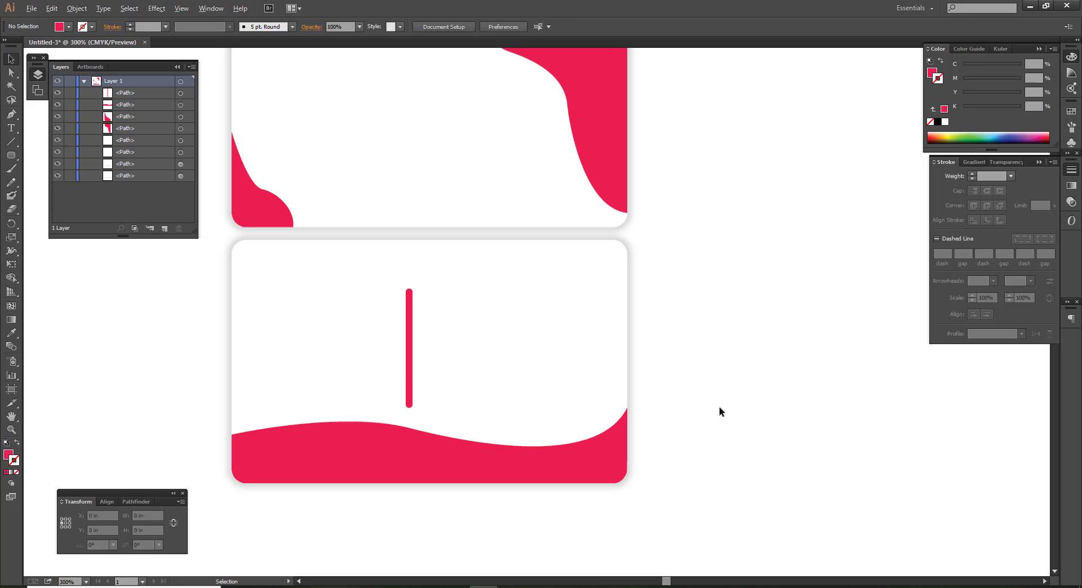
left_click_drag(407, 381, 436, 380)
left_click(669, 372)
scroll(670, 372, "down", 1, "alt")
key("space")
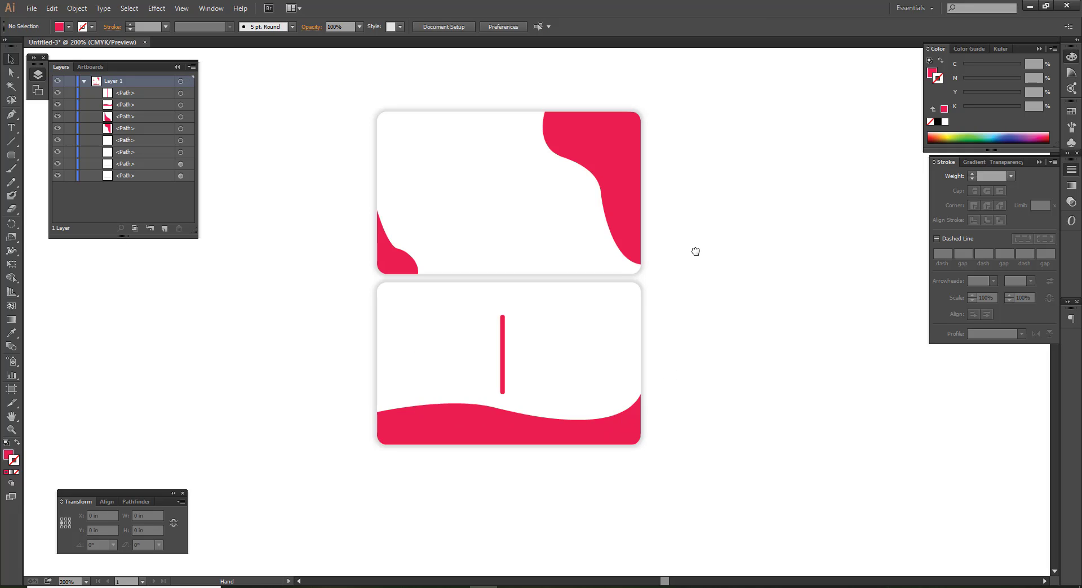
scroll(682, 285, "up", 2)
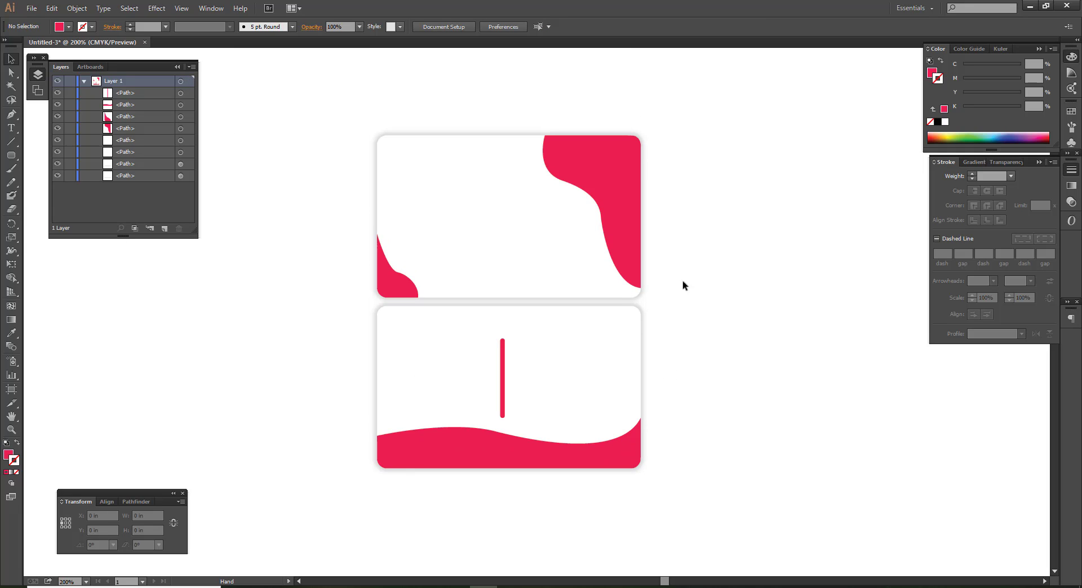
left_click(15, 120)
scroll(478, 212, "up", 1)
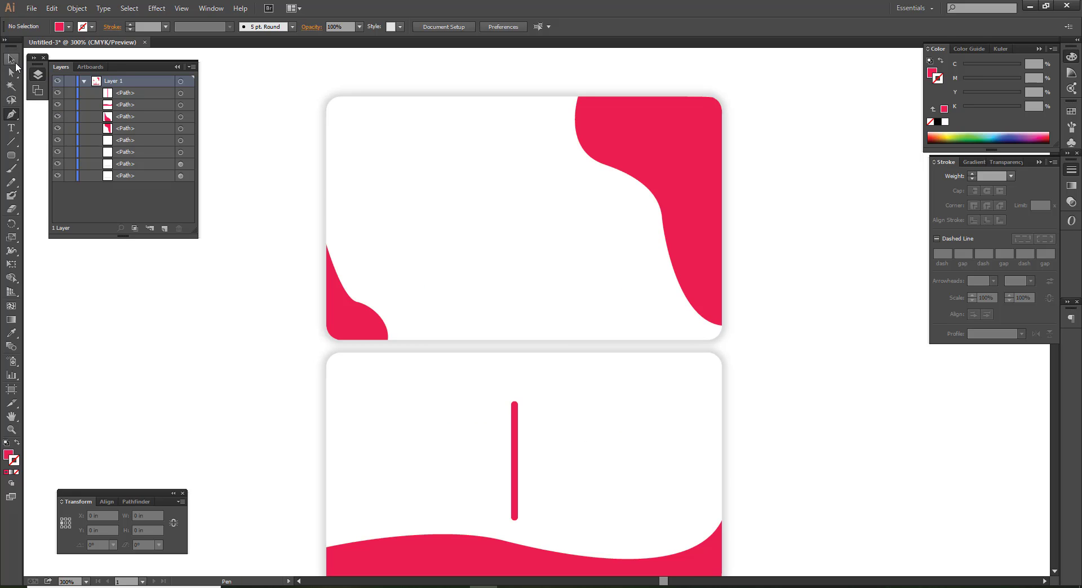
Draw two overlapping pink-outlined squares, about 0.33 in, near the top of the upper card
mouse_move(11, 156)
left_mouse_down()
mouse_move(47, 165)
mouse_move(52, 154)
left_mouse_up()
mouse_move(479, 210)
left_mouse_down()
mouse_move(561, 248)
mouse_move(540, 232)
left_mouse_up()
scroll(492, 204, "up", 2)
key("shift+x")
key("v")
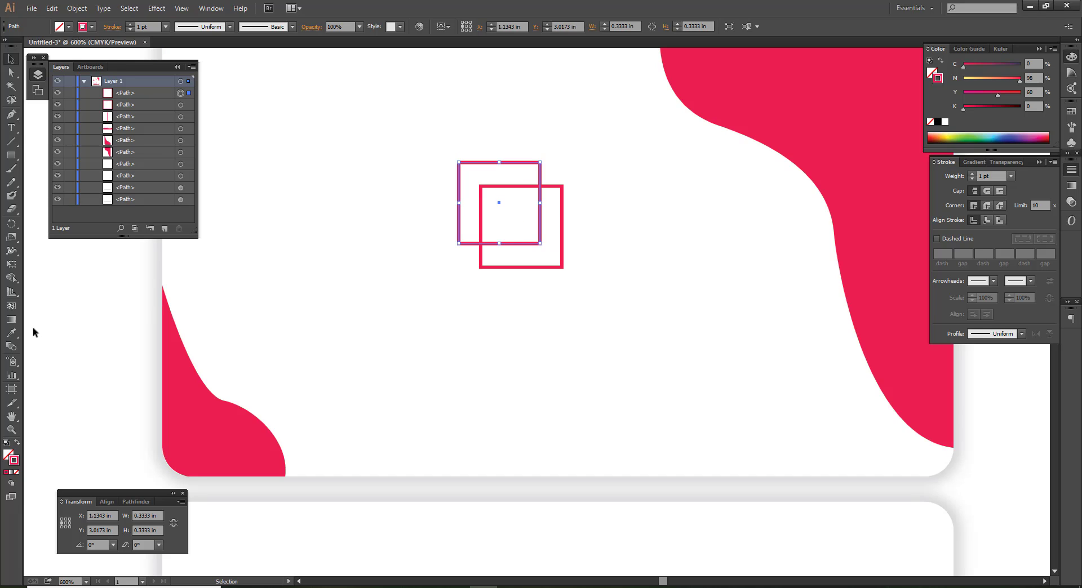
left_click(37, 264)
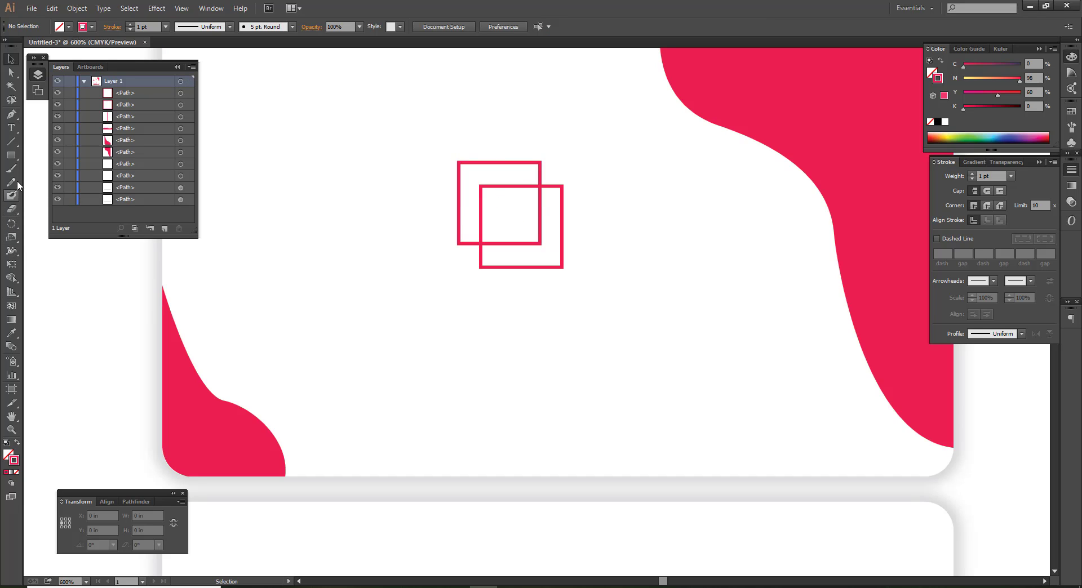
Erase notches in the squares' left, right, bottom and top edges and carve a J-shaped cut
left_click(16, 209)
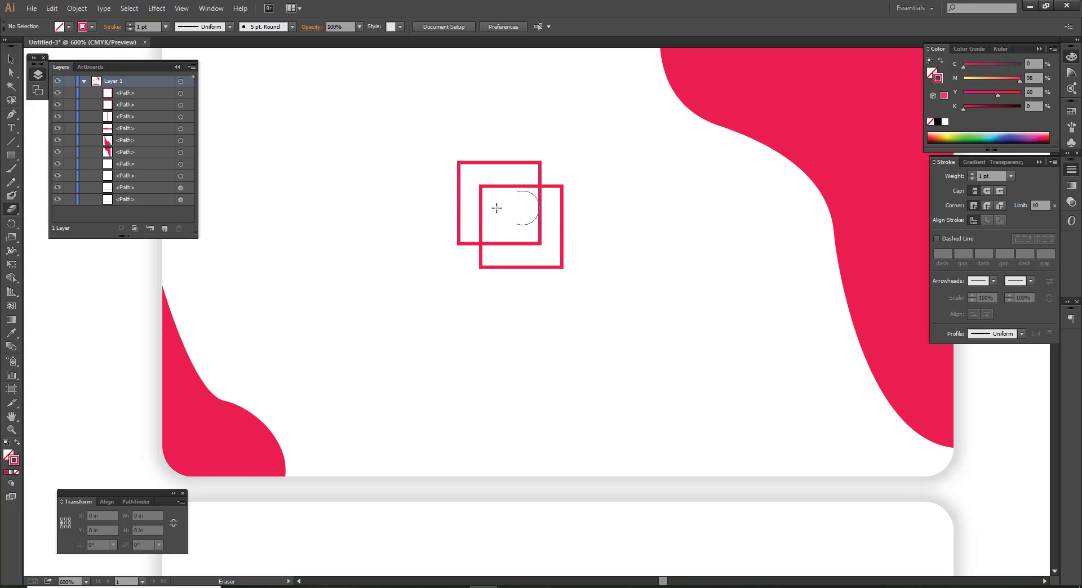
key("bracketleft")
key("bracketleft")
left_click_drag(464, 201, 450, 202)
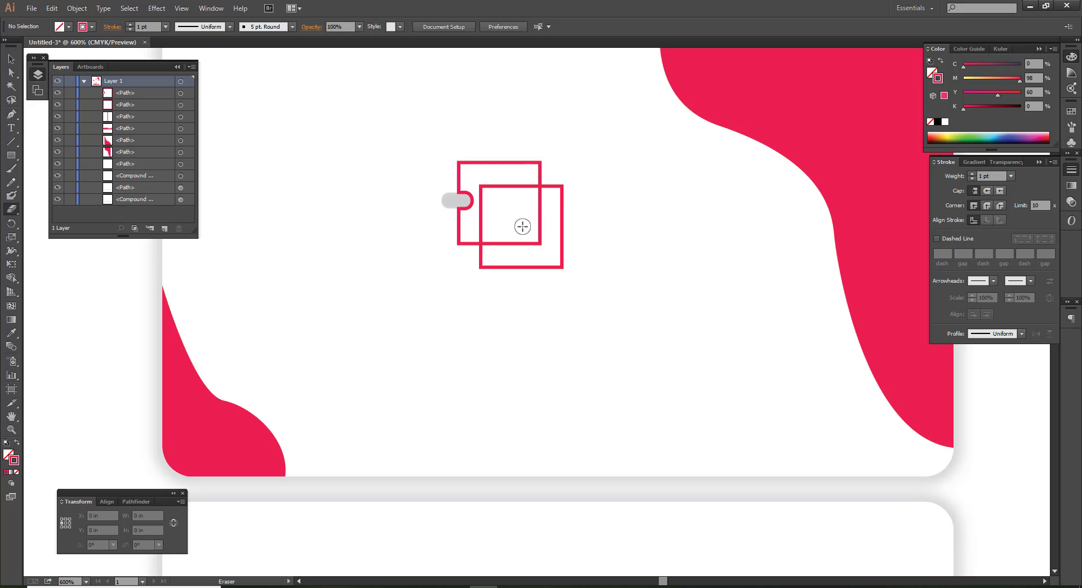
left_click_drag(556, 227, 572, 227)
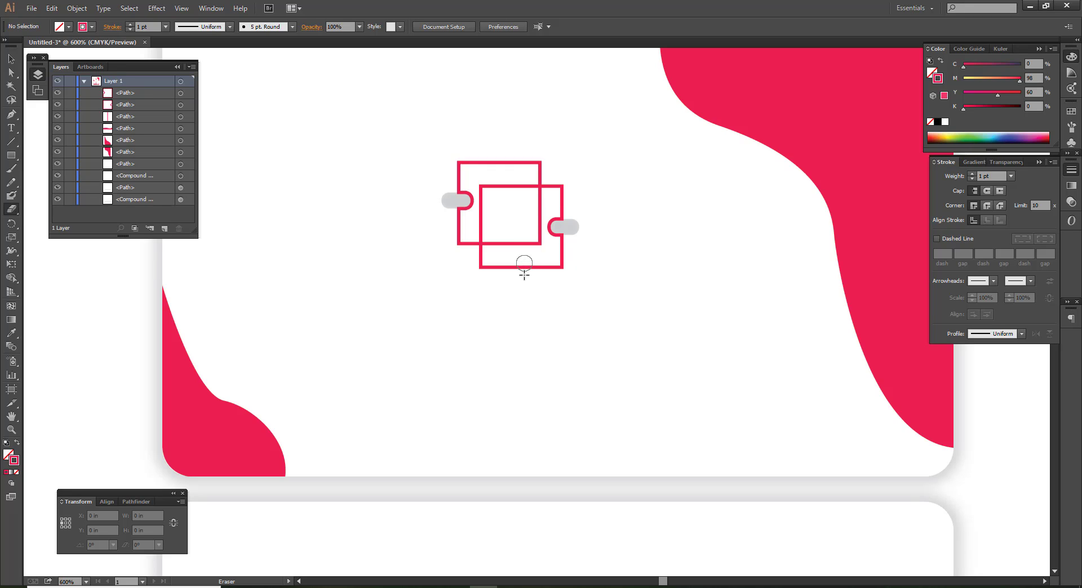
left_click_drag(524, 276, 524, 260)
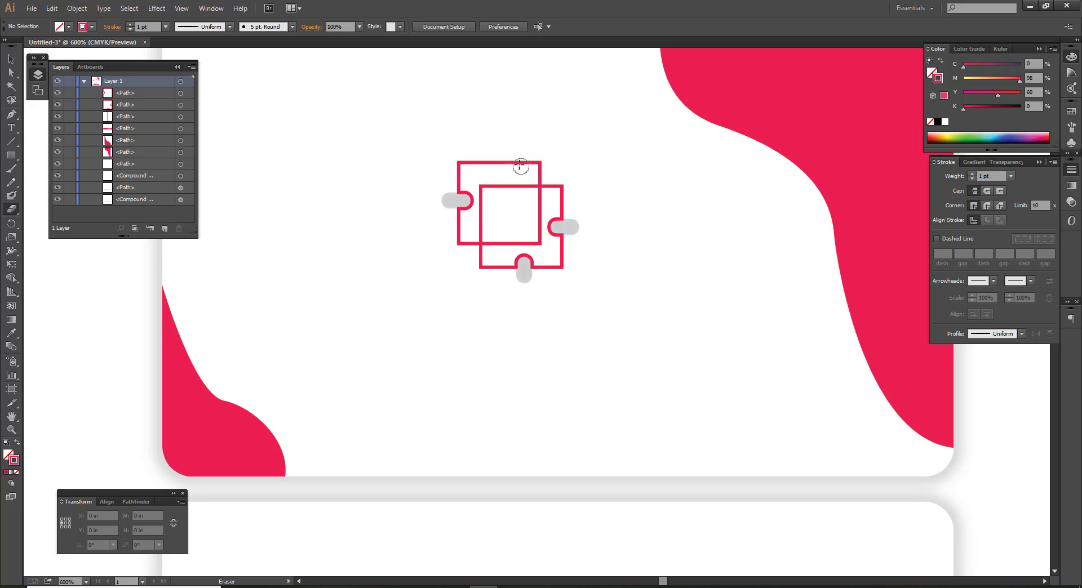
left_click_drag(498, 171, 499, 177)
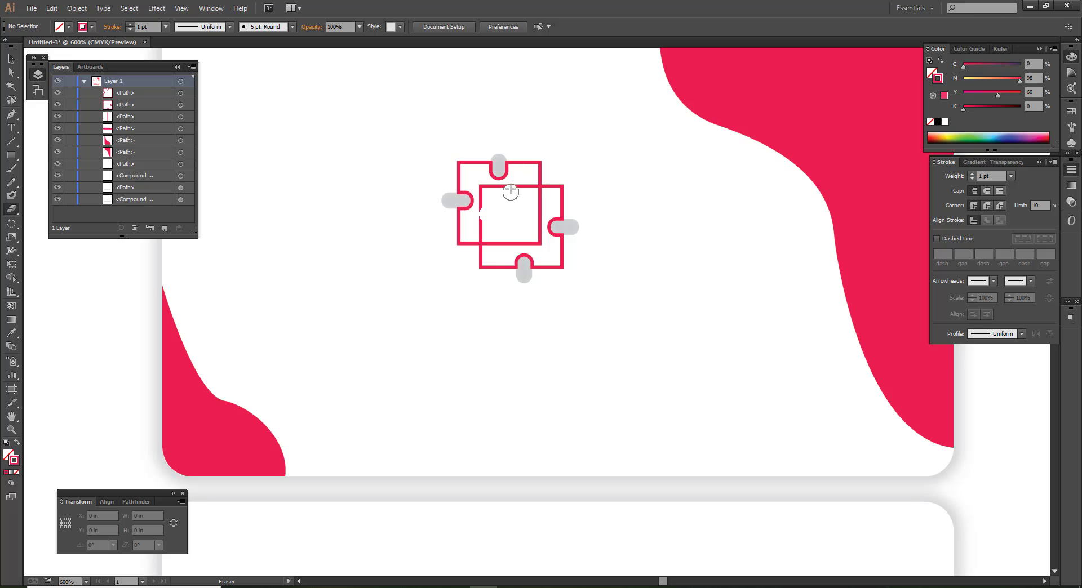
left_click_drag(511, 184, 486, 214)
Centre the upper card in view and shift the lower puzzle square slightly
key("v")
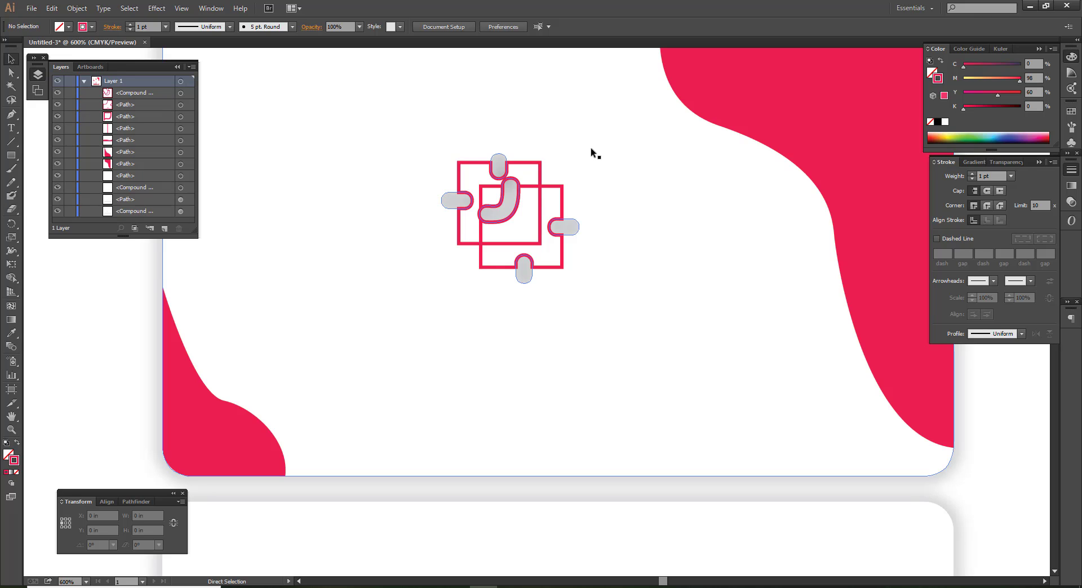
scroll(590, 151, "down", 2)
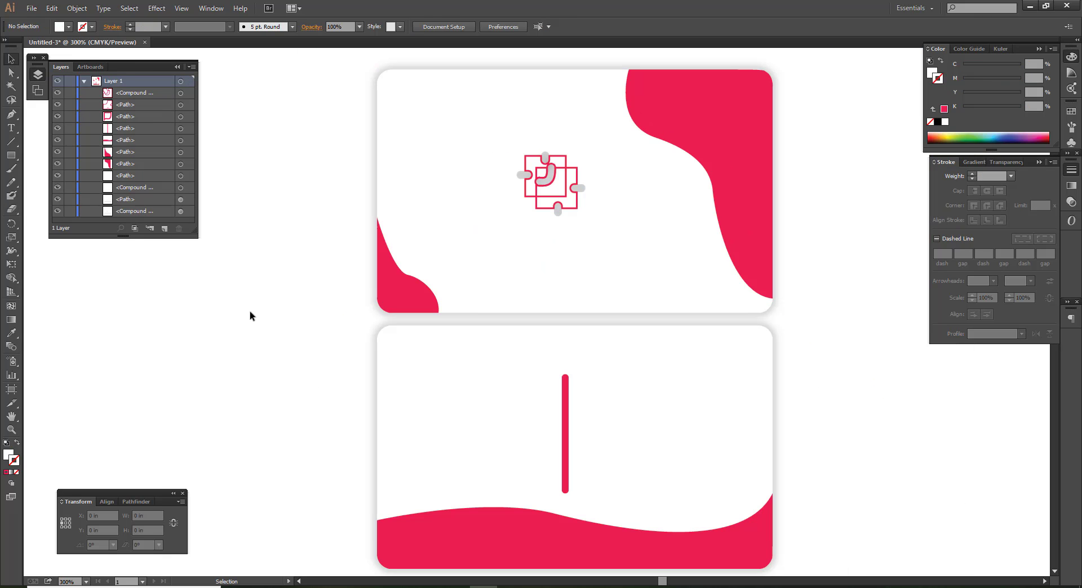
left_click_drag(479, 247, 454, 327)
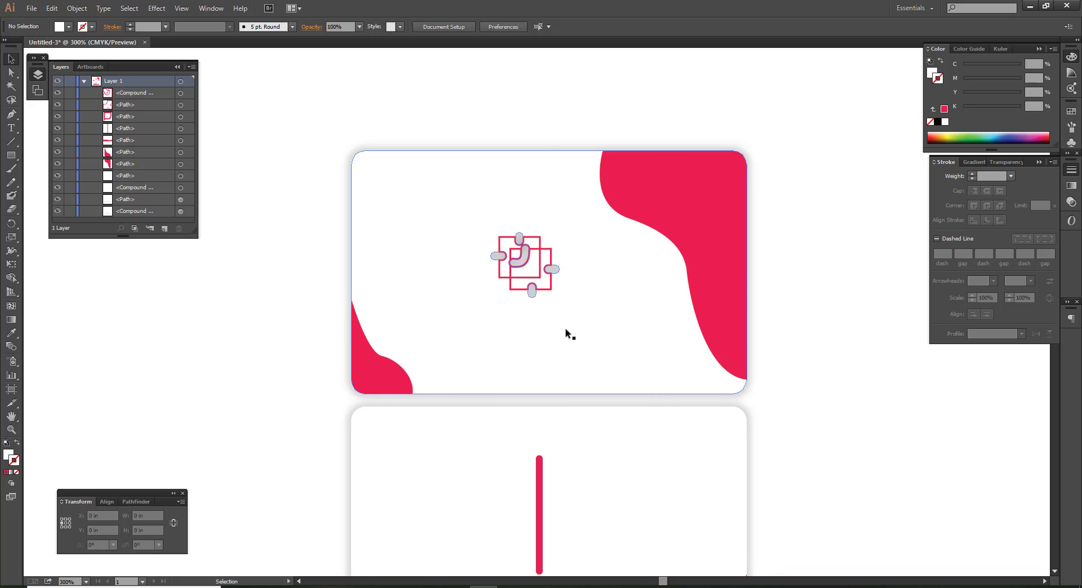
left_click(566, 278)
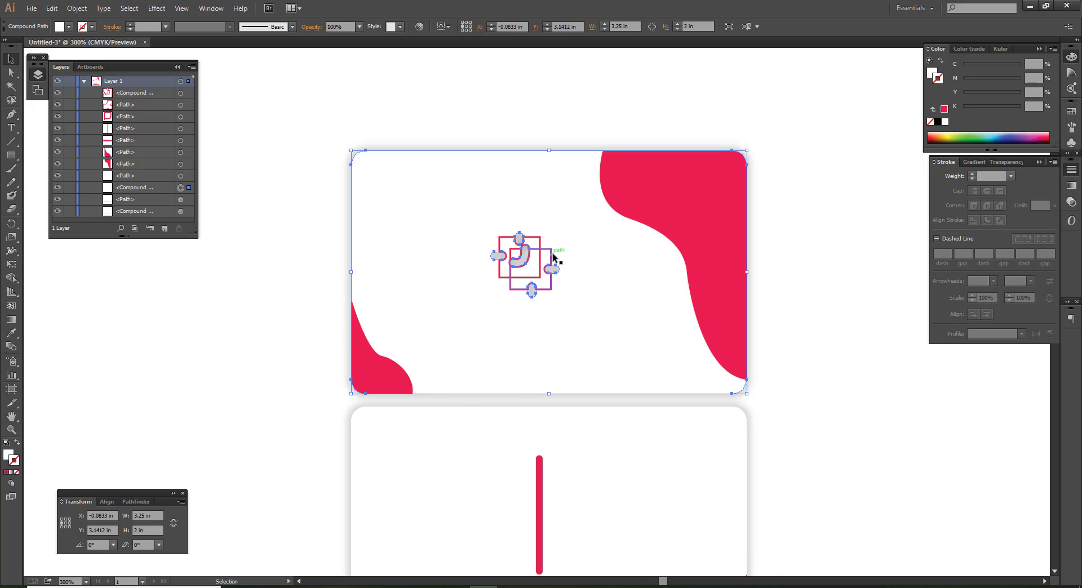
mouse_move(553, 258)
left_mouse_down()
mouse_move(563, 301)
mouse_move(532, 250)
left_mouse_up()
left_click(824, 319)
scroll(531, 249, "up", 1)
scroll(531, 250, "up", 1)
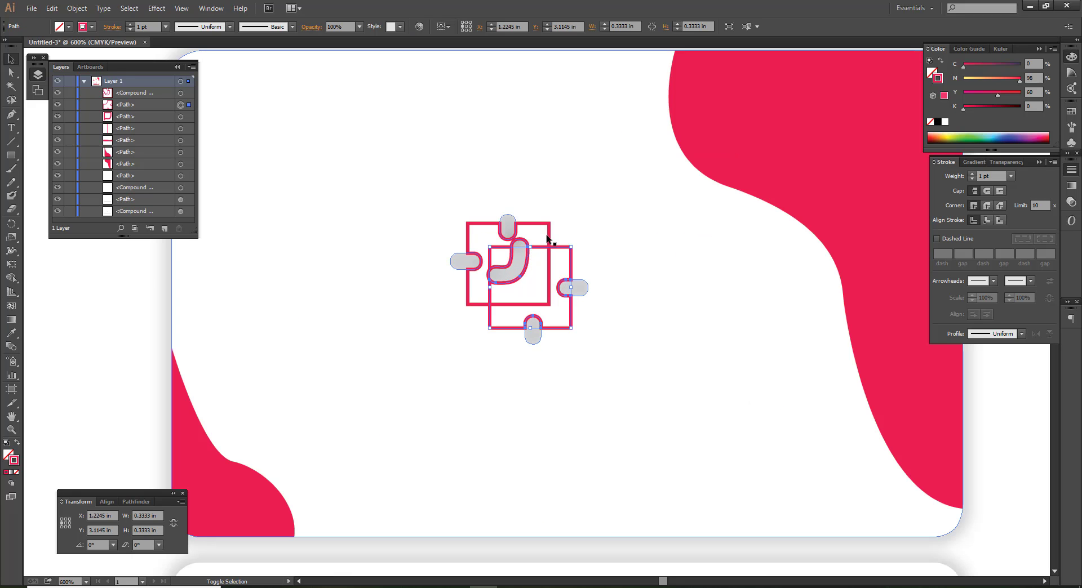
Hide the puzzle squares and pink outline, then delete the J-shaped grey piece
left_click(550, 238, "shift")
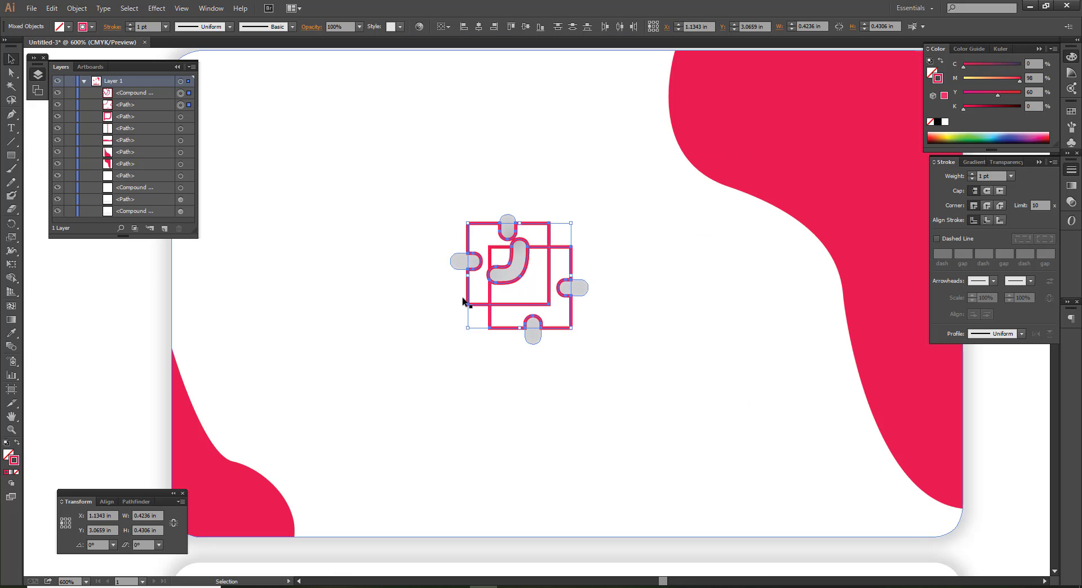
key("ctrl+3")
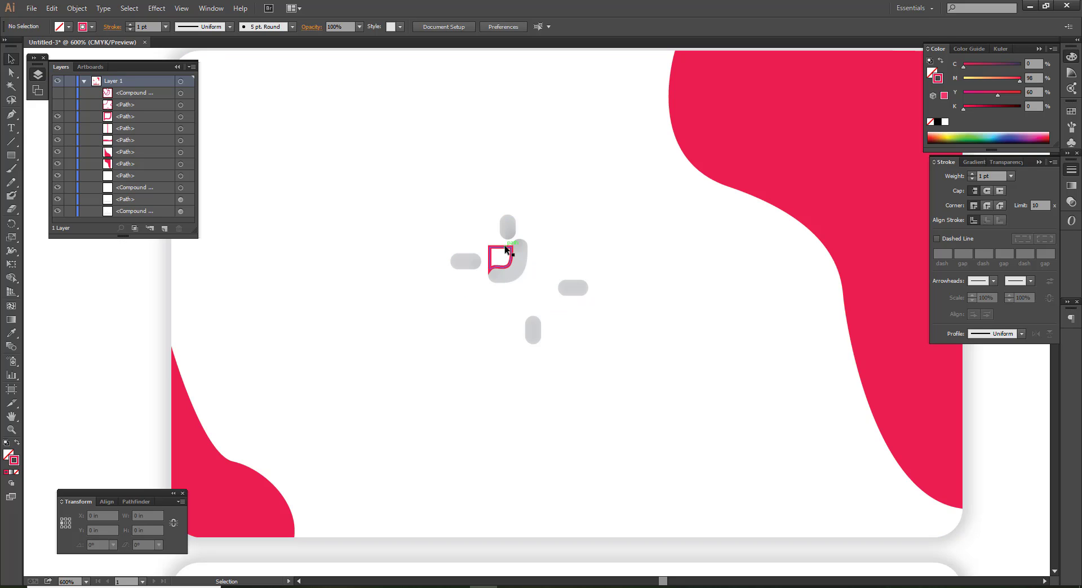
left_click(504, 252)
key("ctrl+3")
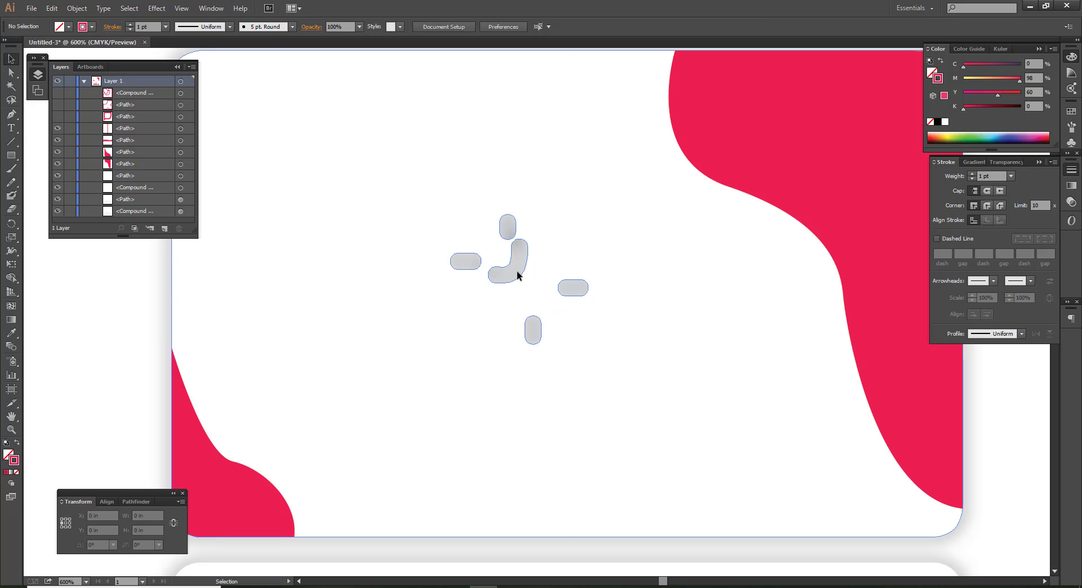
left_click(517, 275)
left_click(519, 312)
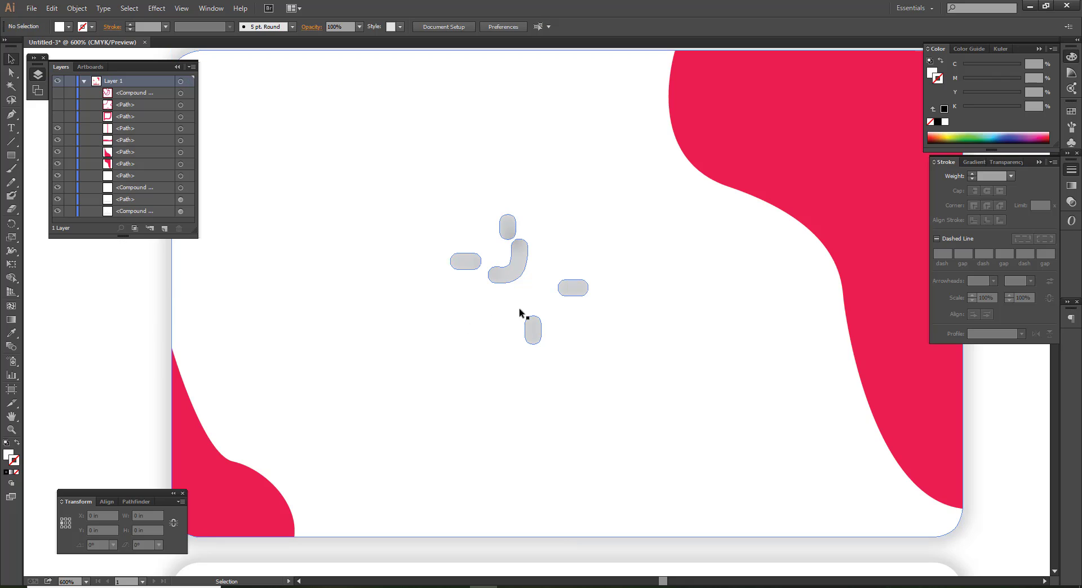
key("a")
left_click(519, 278)
key("Delete")
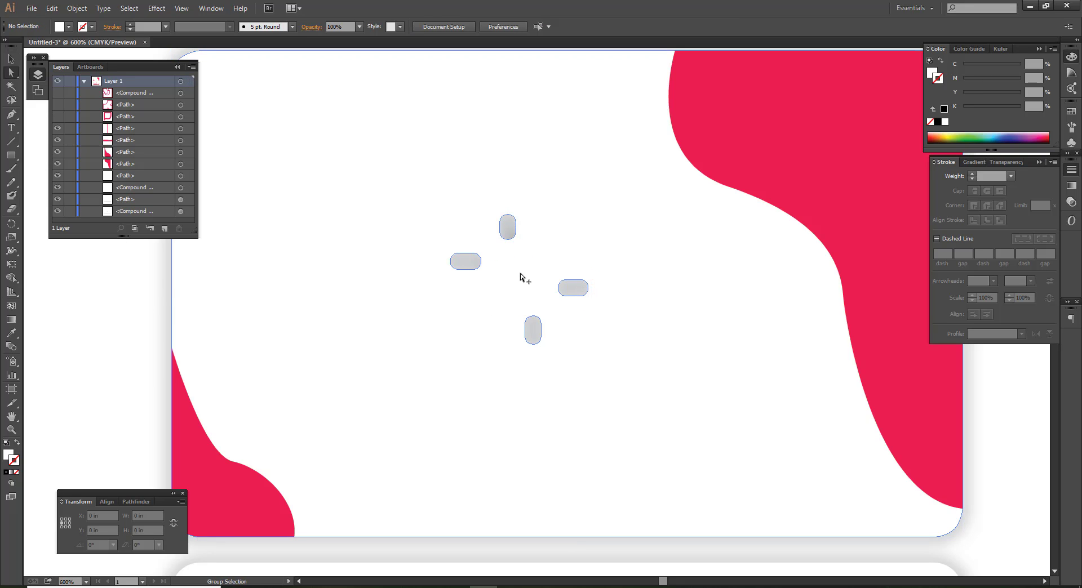
Restore the J-shaped piece and reveal the hidden red square outlines of the logo
key("ctrl+z")
key("ctrl+a")
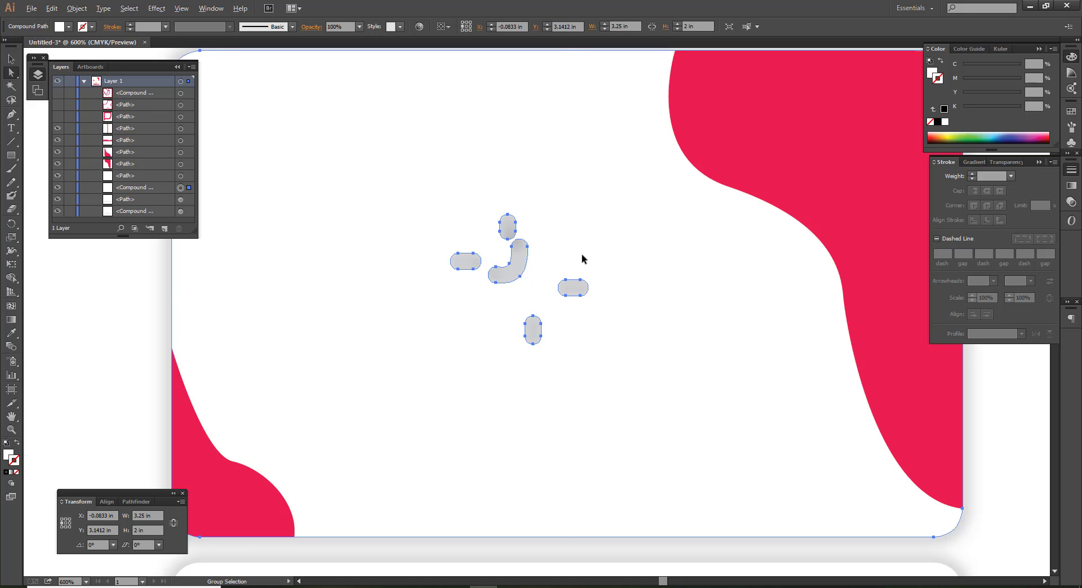
key("v")
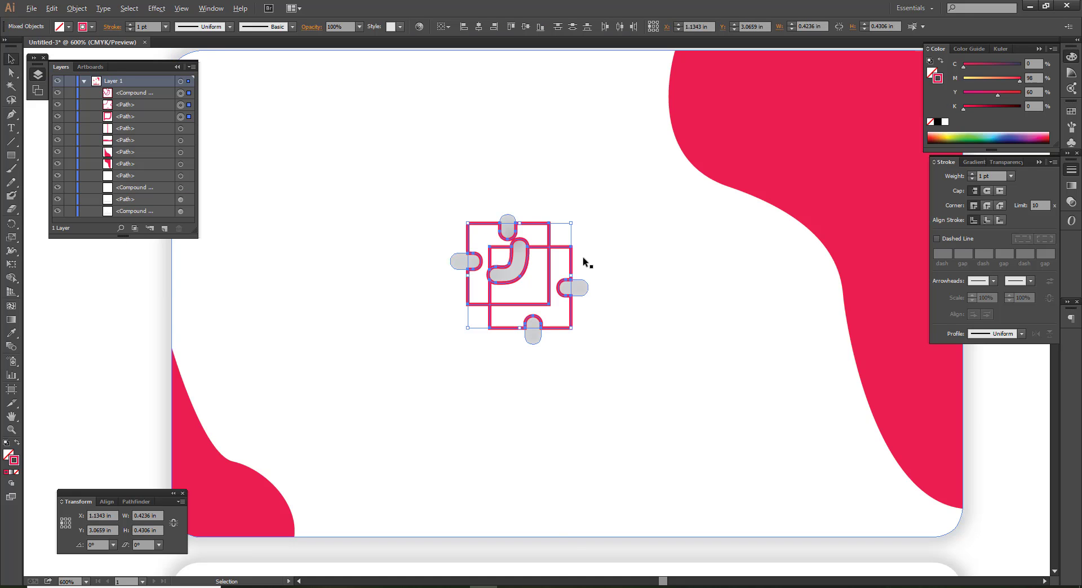
scroll(585, 259, "down", 2)
left_click(259, 330)
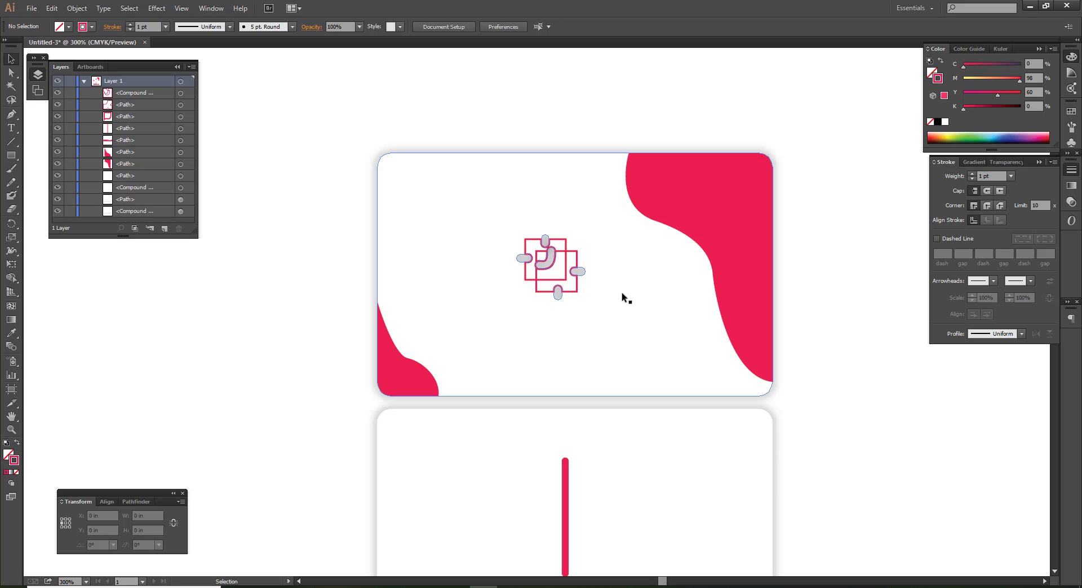
Add a small 'LOGO HERE' text line positioned just above the logo
left_click(14, 132)
left_click(535, 338)
type("lo")
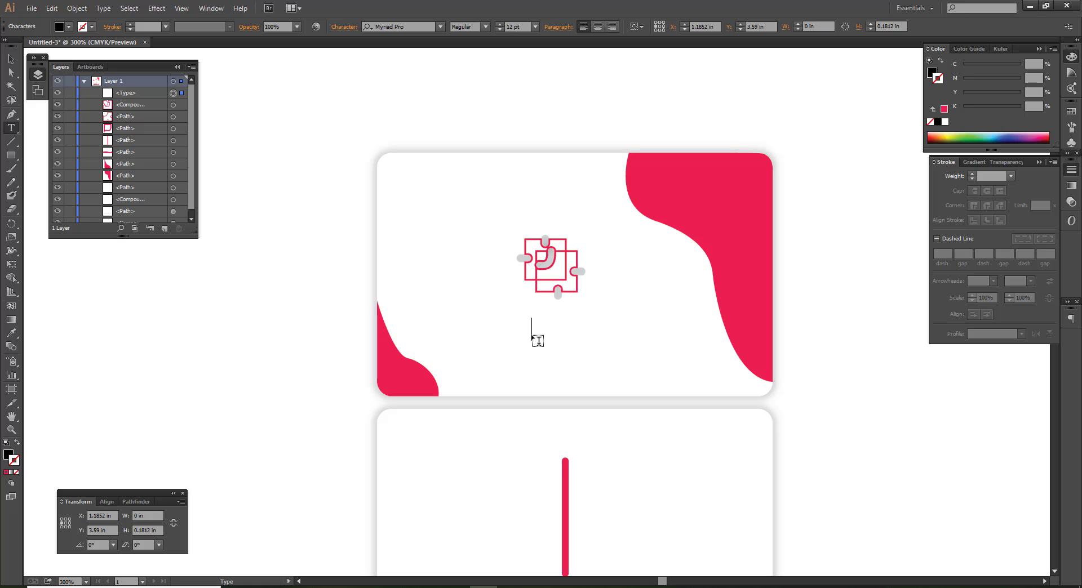
type("LOGO ")
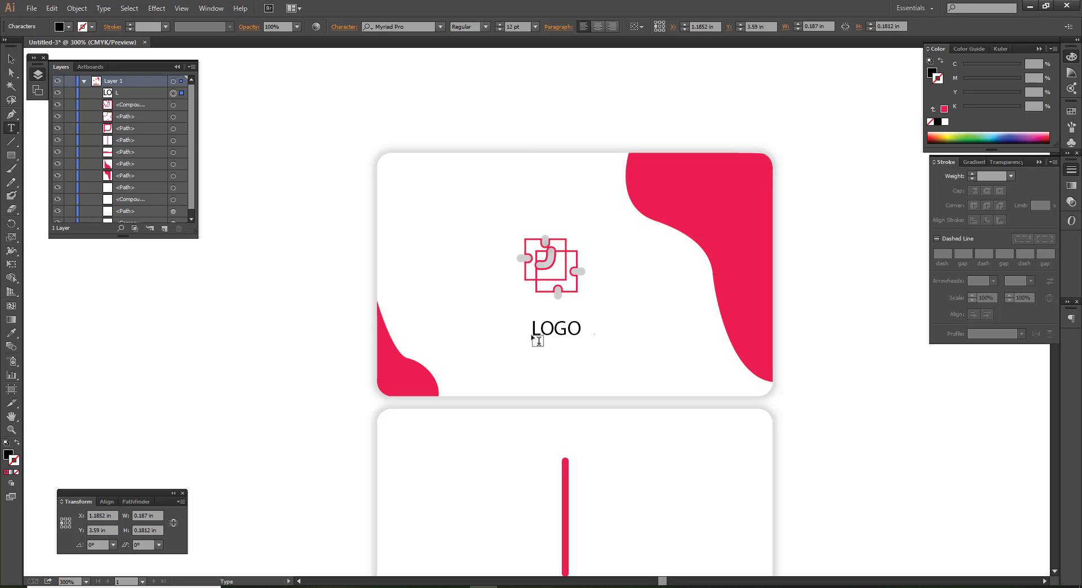
type("HERE")
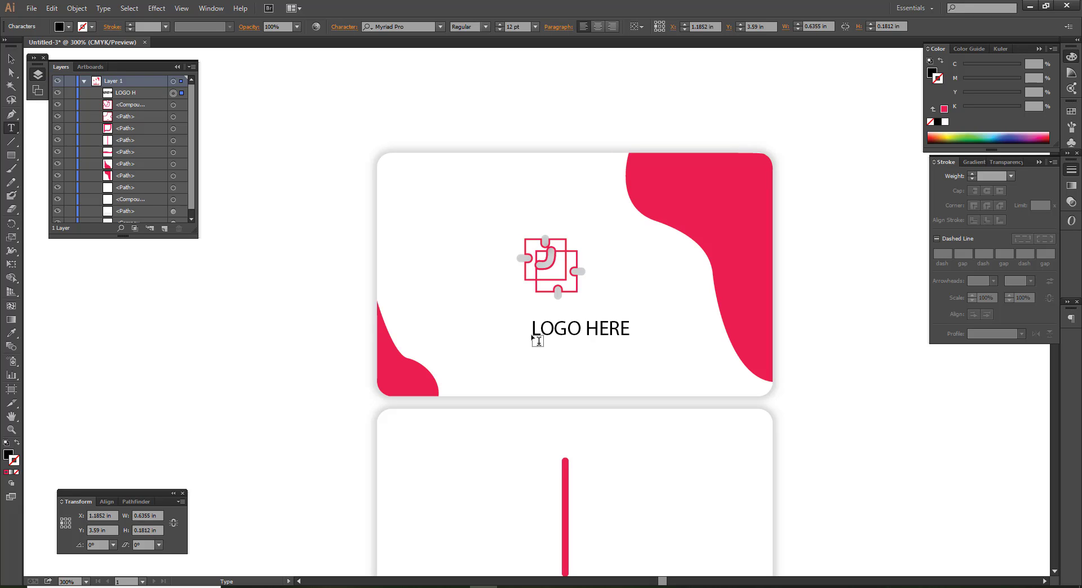
key("Escape")
key("v")
left_click_drag(570, 327, 556, 226)
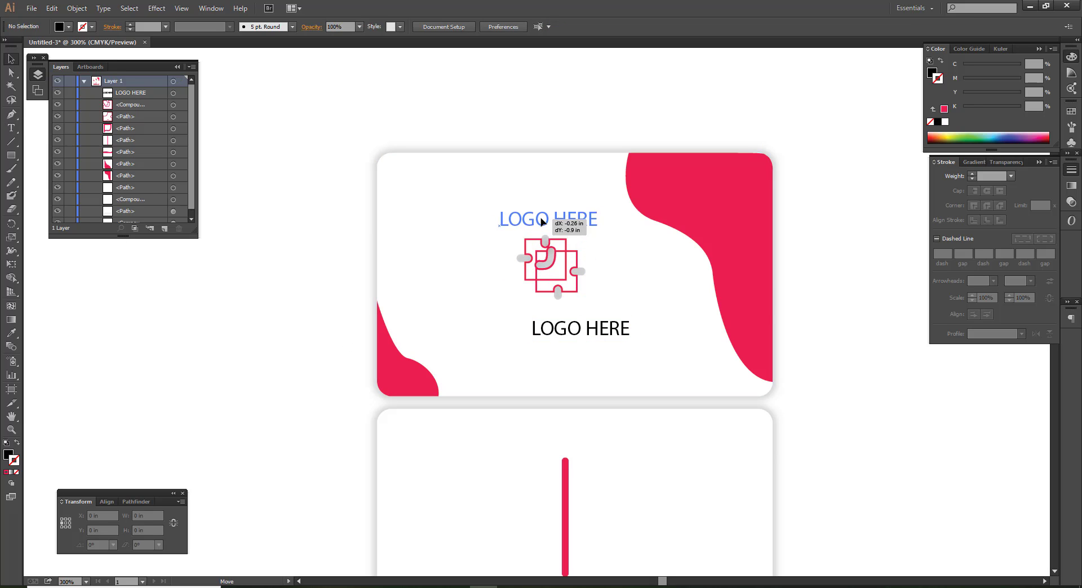
scroll(556, 225, "up", 2)
left_click_drag(638, 192, 641, 200)
left_click_drag(552, 207, 553, 228)
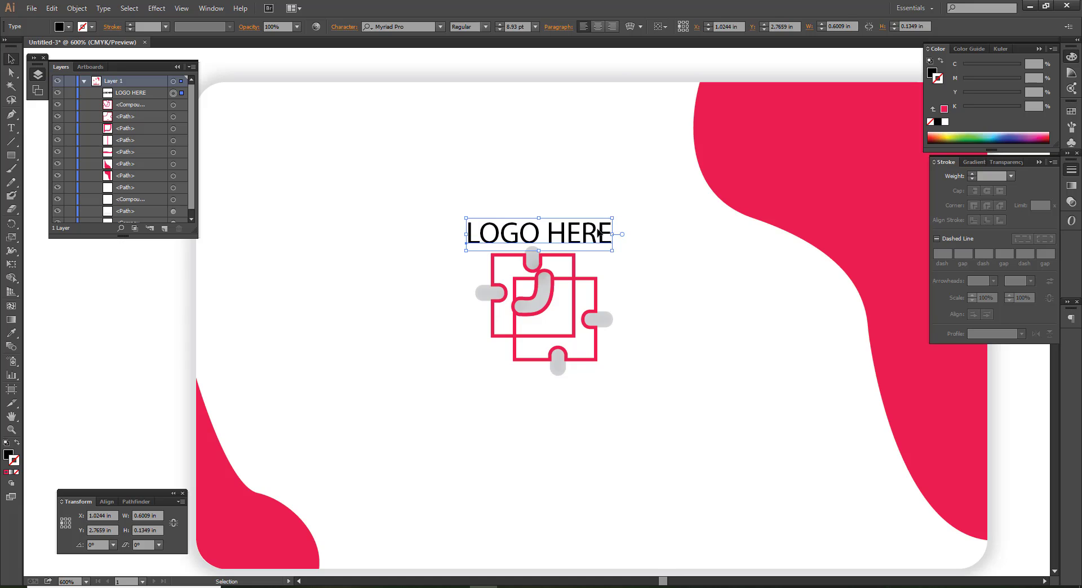
Colour the word HERE with the background shape's pink using the Eyedropper
key("t")
triple_click(552, 227)
left_click_drag(631, 232, 544, 229)
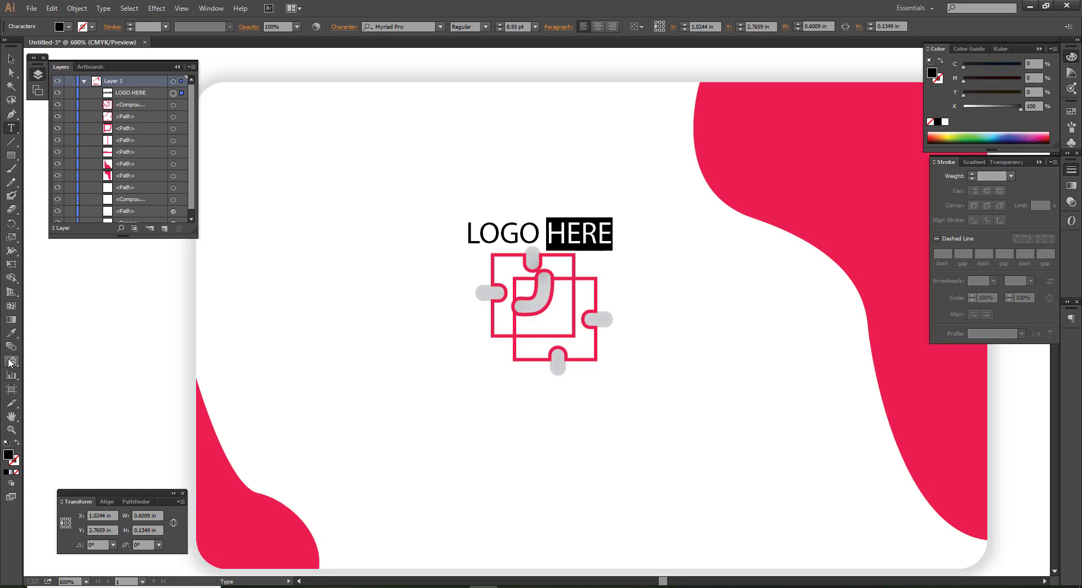
left_click(11, 333)
left_click(797, 204)
key("Escape")
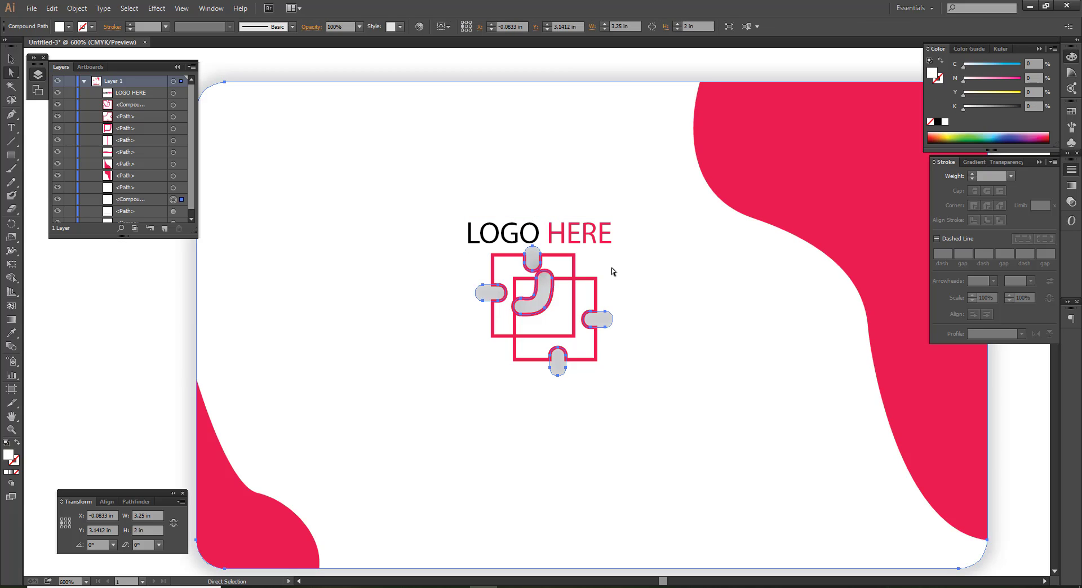
scroll(592, 236, "down", 2, "alt")
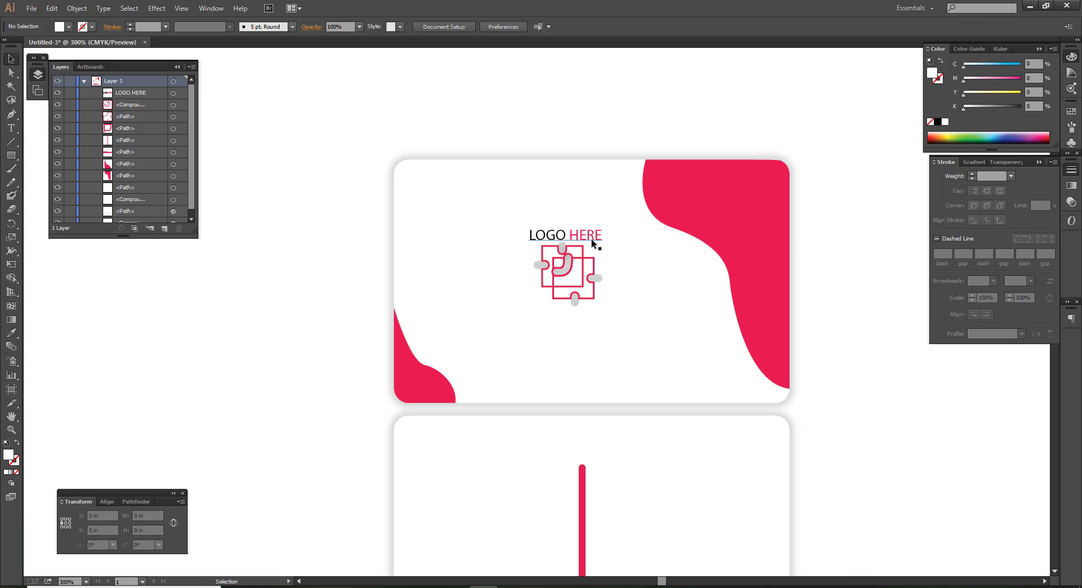
Copy LOGO HERE below the logo and retype LOGO as 'COMPNAY NAME'
mouse_move(594, 238)
left_mouse_down("alt")
mouse_move(606, 324)
mouse_move(666, 308)
left_mouse_up("alt")
key("t")
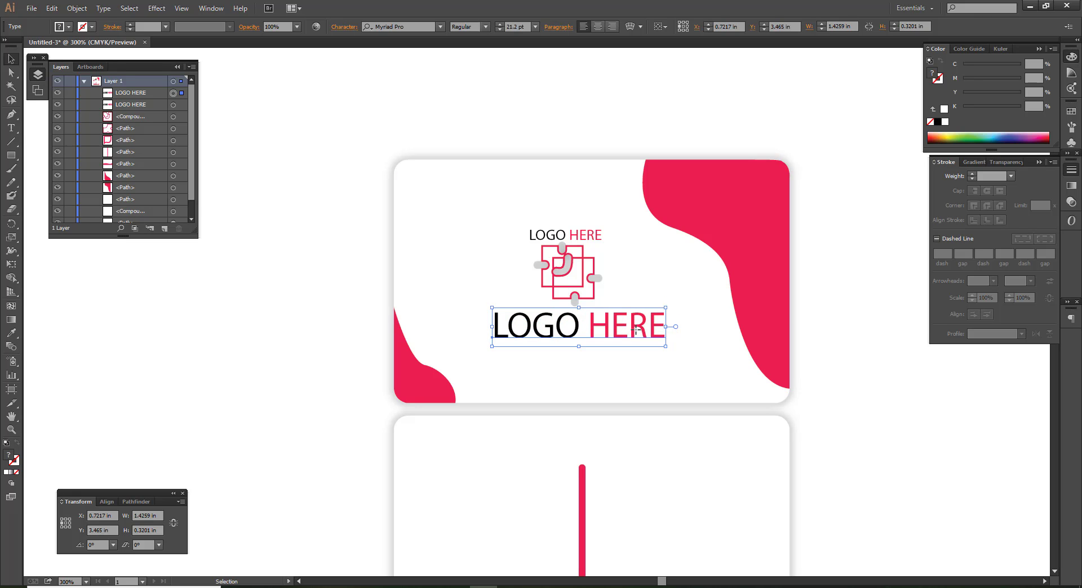
left_click(553, 333)
double_click(536, 325)
type("C")
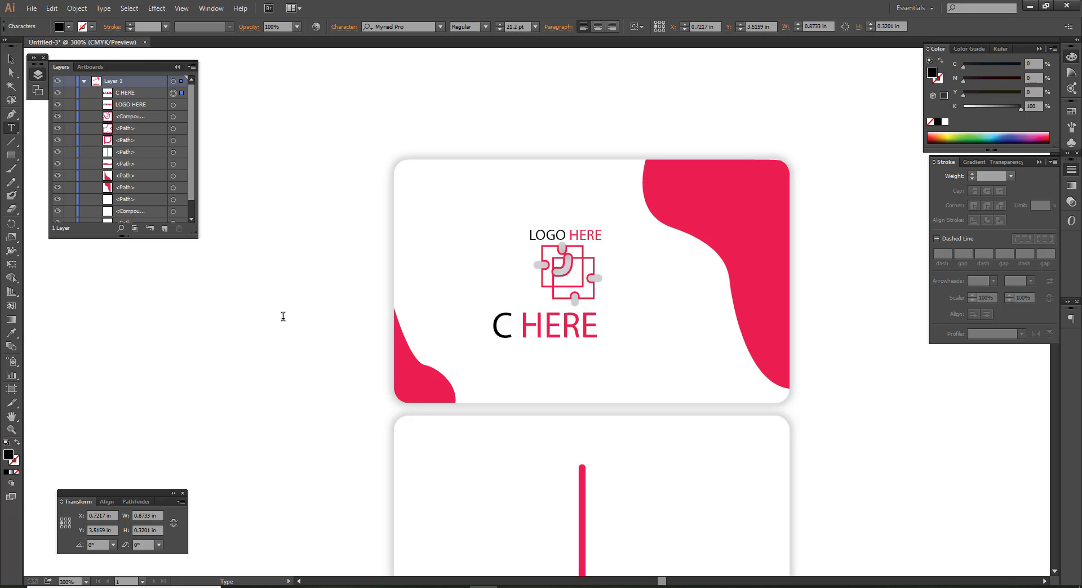
type("OMPNAY NAME")
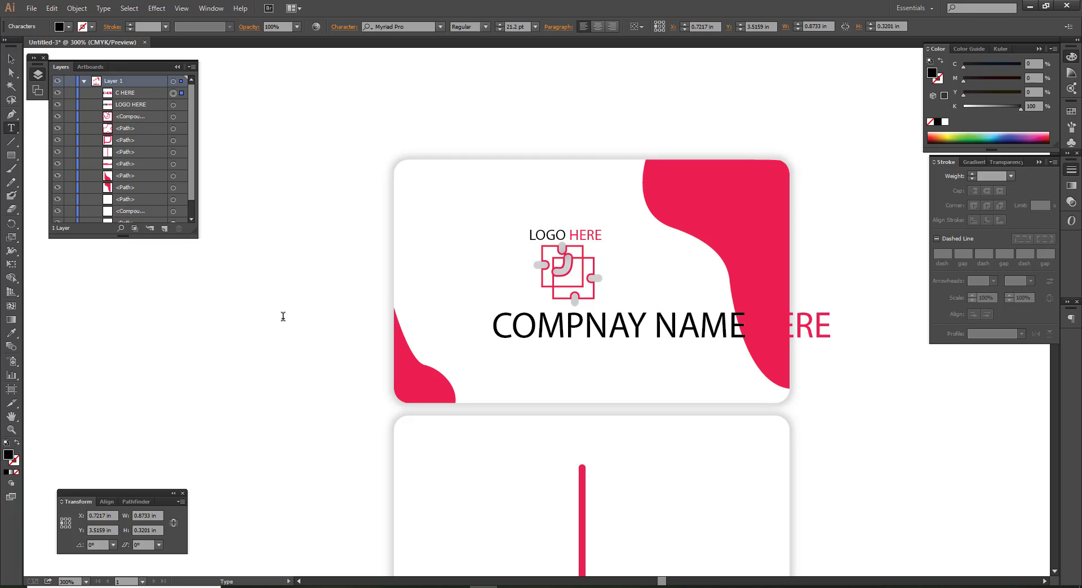
key("Escape")
Resize COMPNAY NAME HERE, centre it under the logo, and set it to Bold
left_click_drag(699, 344, 607, 343)
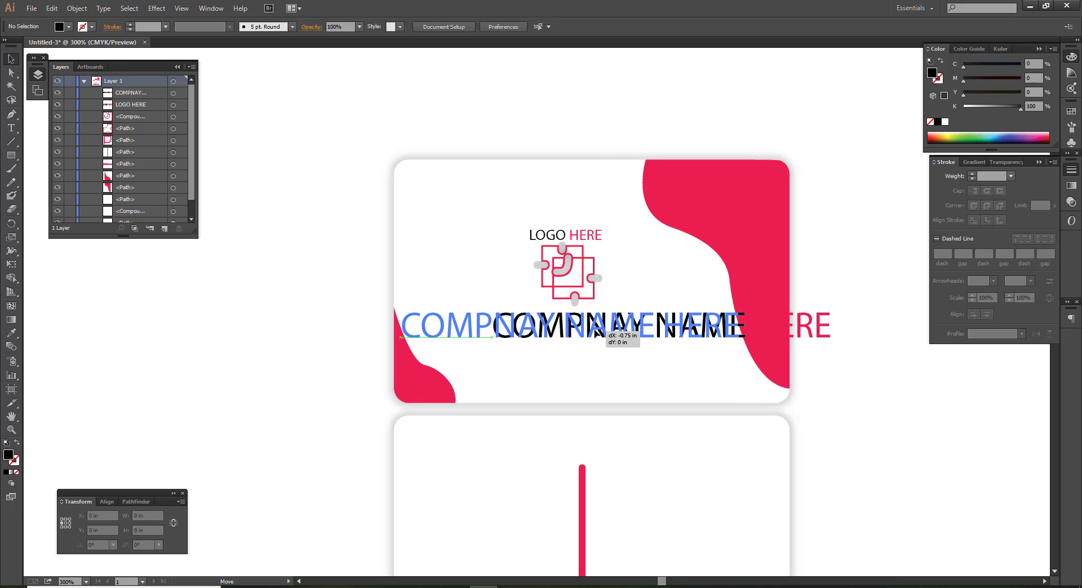
left_click_drag(740, 313, 747, 315)
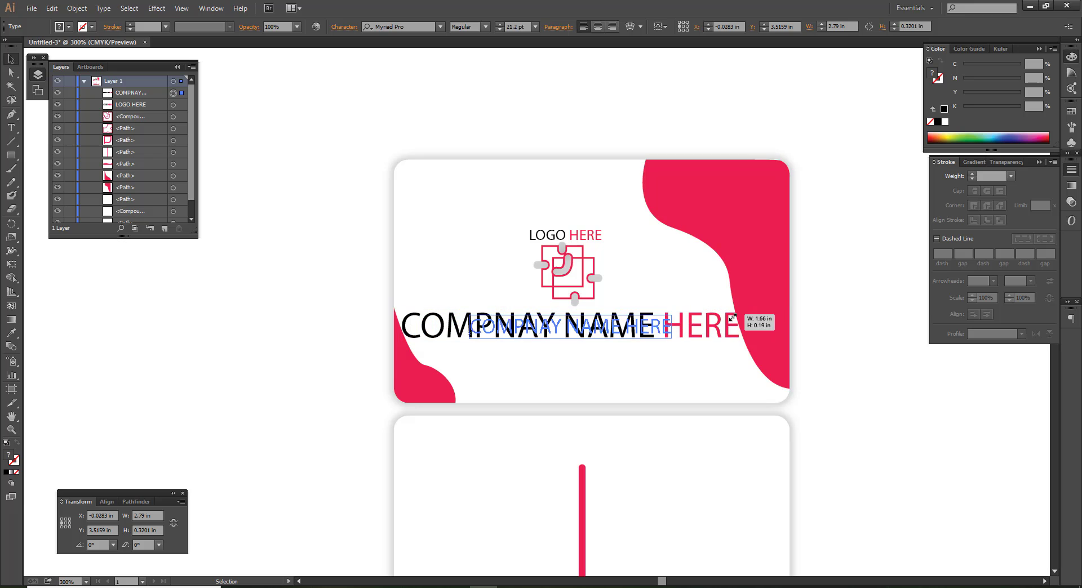
left_click(840, 399)
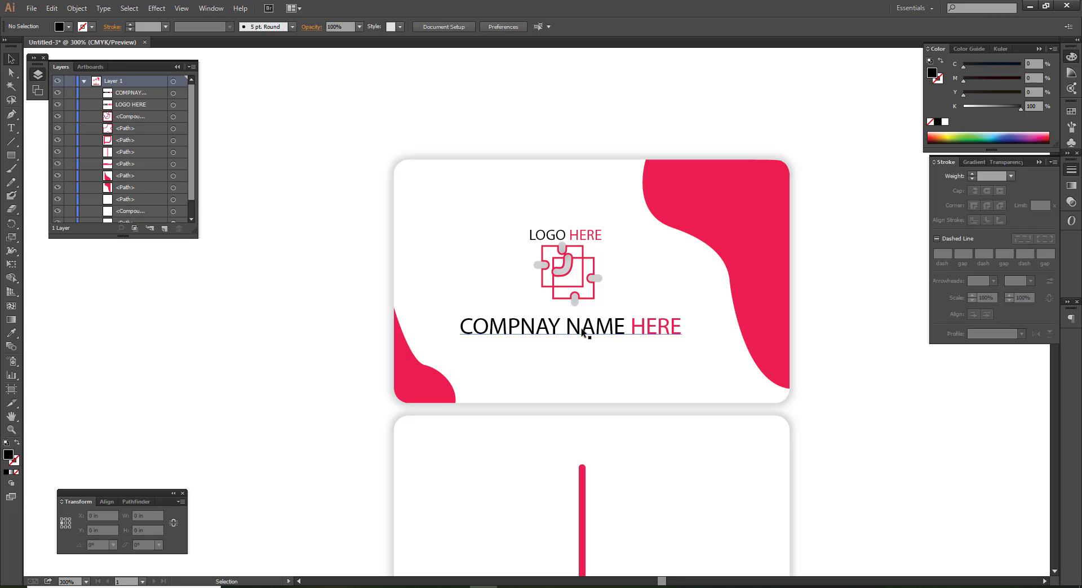
left_click_drag(592, 332, 596, 323)
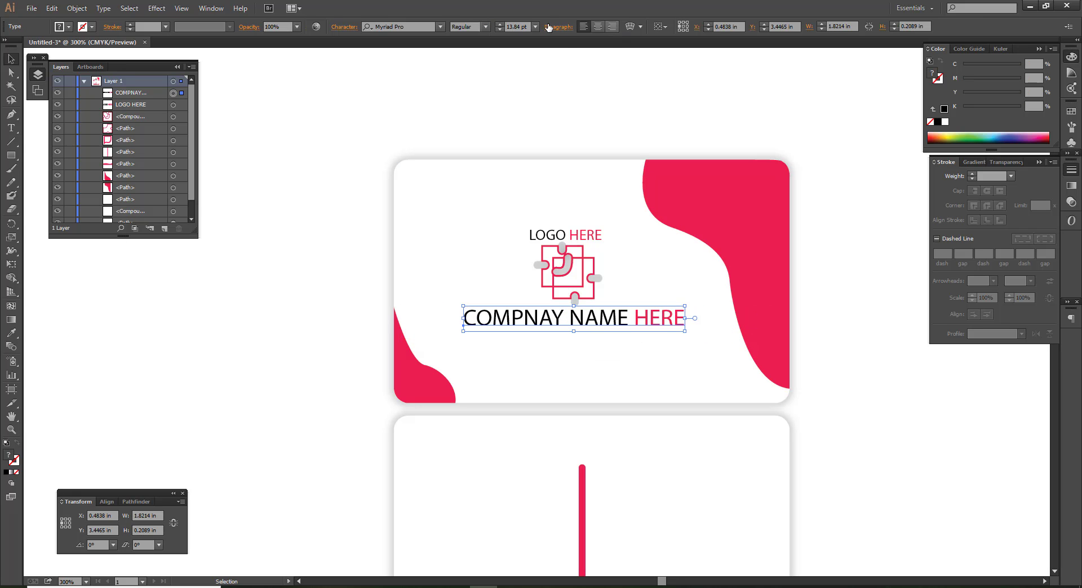
left_click(485, 26)
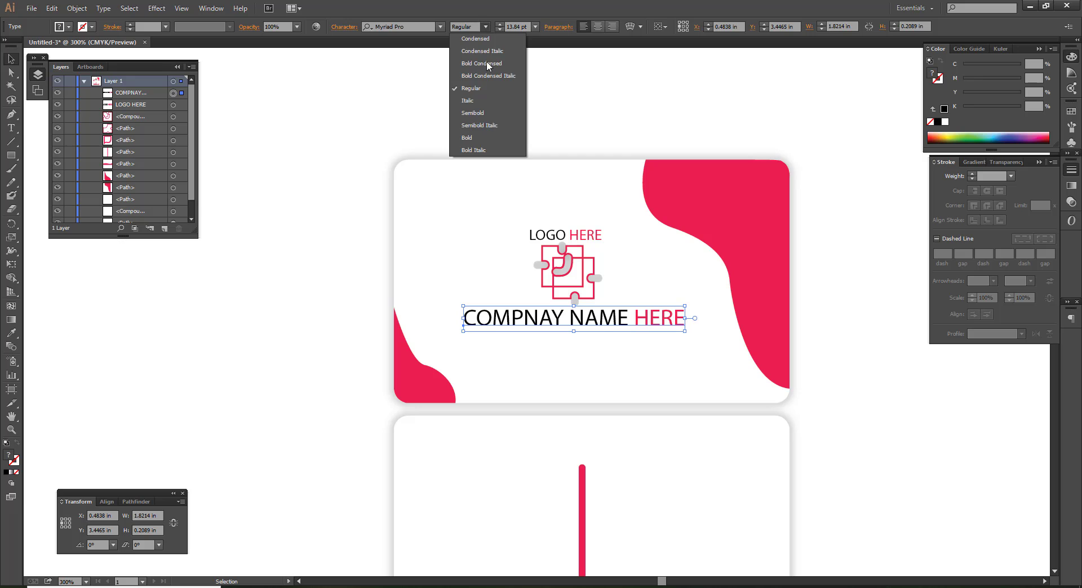
left_click(488, 137)
key("ctrl+shift+a")
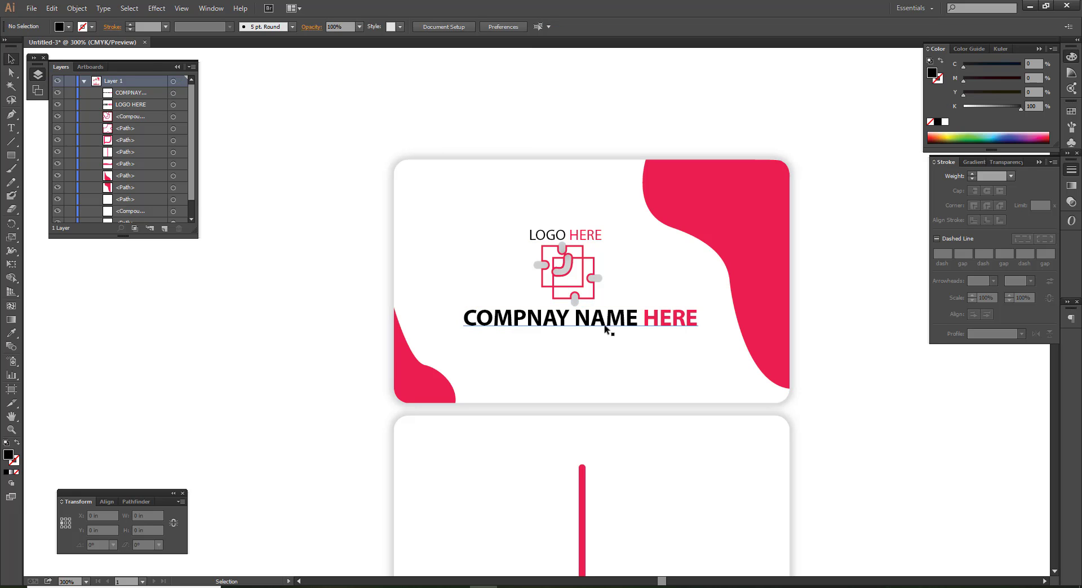
left_click_drag(605, 328, 596, 328)
left_click(200, 309)
Copy LOGO HERE beneath the company name, retype it as 'SOLOGAN HERE', and centre it
key("a")
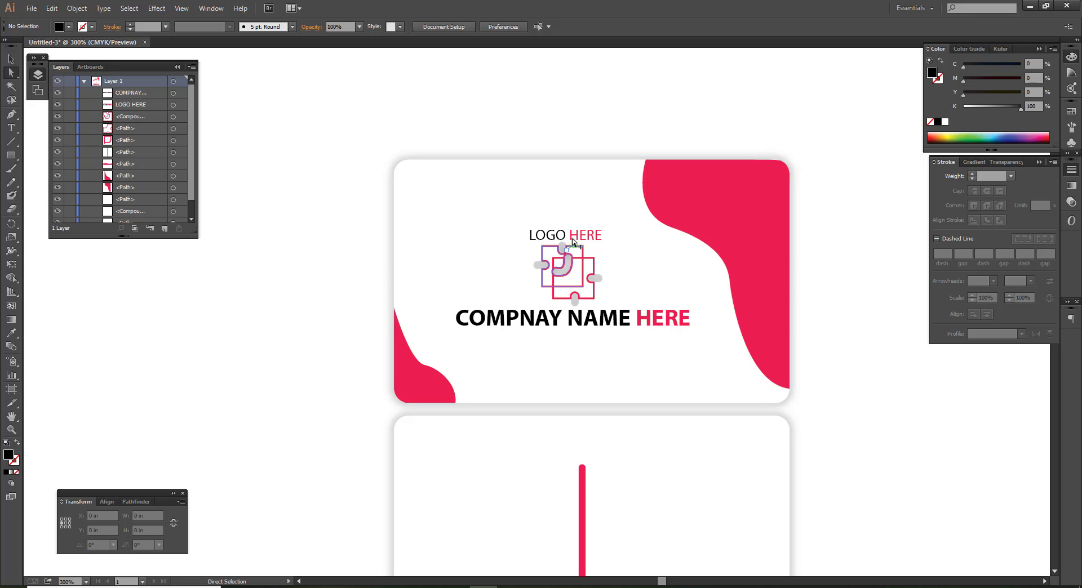
left_click_drag(573, 238, 583, 342, "alt")
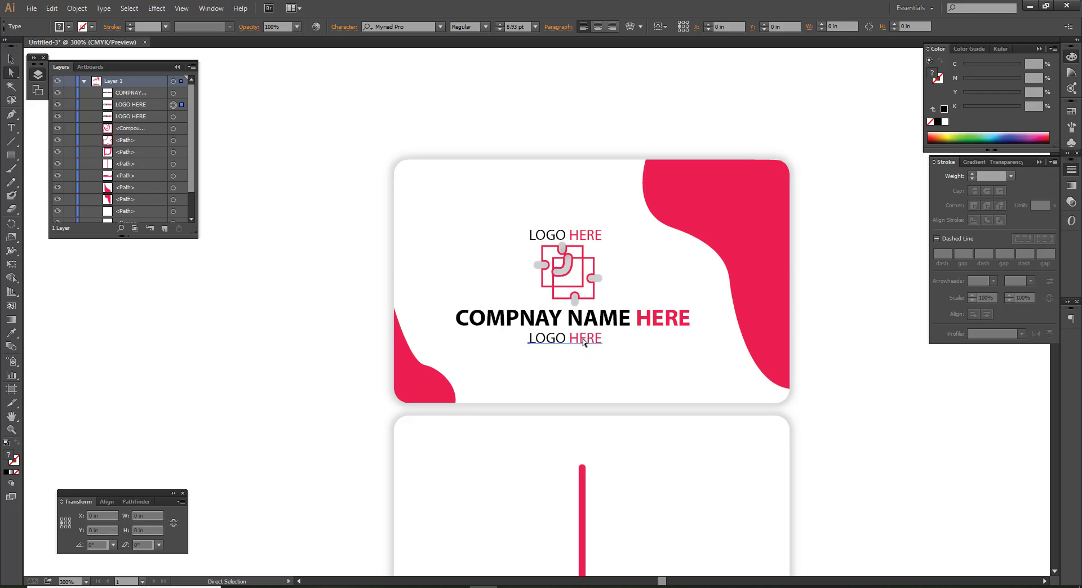
double_click(583, 340)
key("ctrl+a")
type("SO")
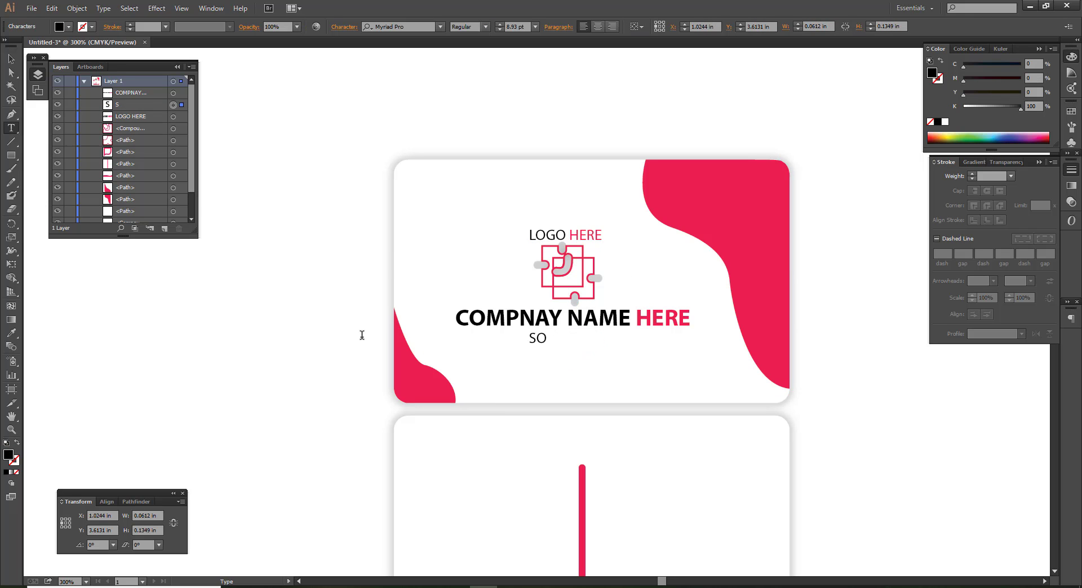
type("LOGAN HERR")
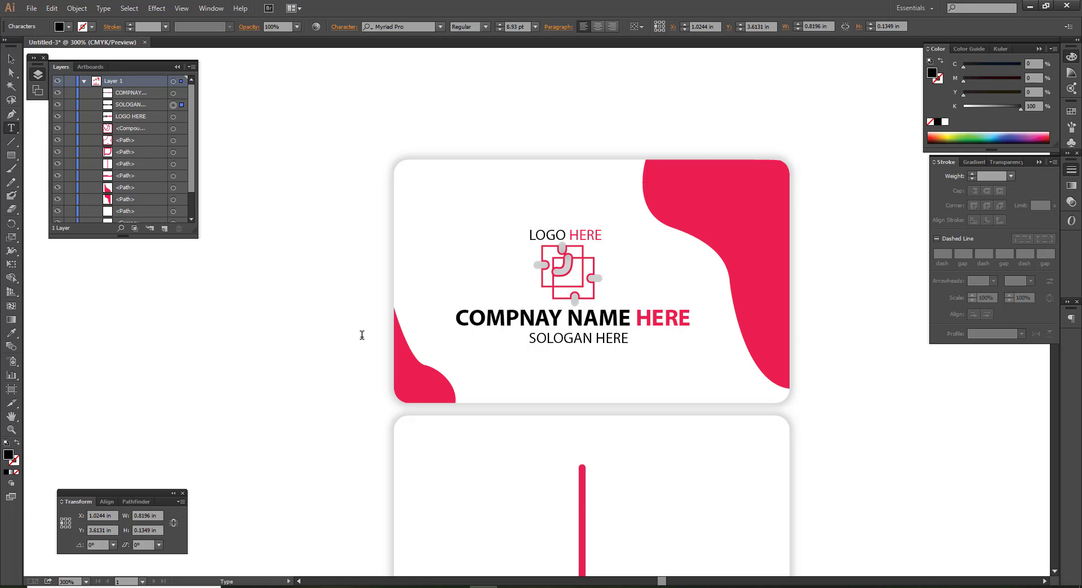
key("Escape")
scroll(575, 344, "up", 1)
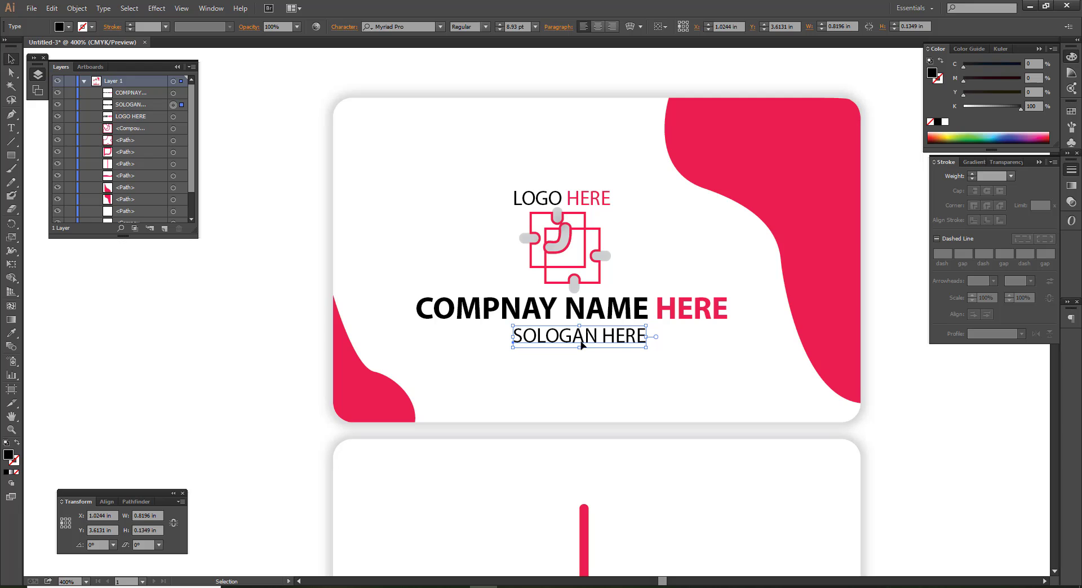
left_click_drag(579, 342, 578, 345)
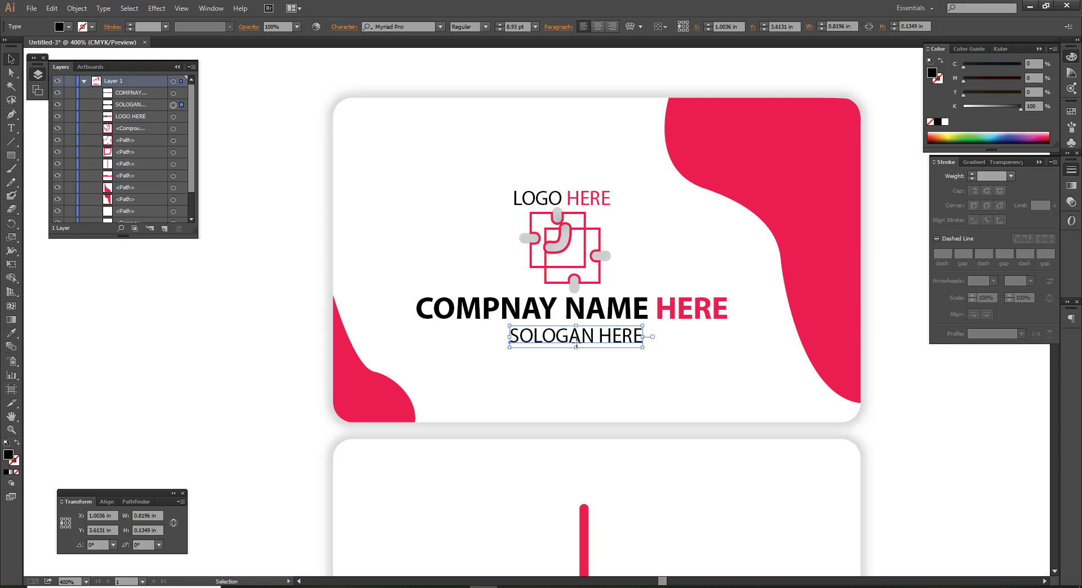
left_click(261, 357)
Bring the back card into view and drag the company name onto it
key("ctrl+minus")
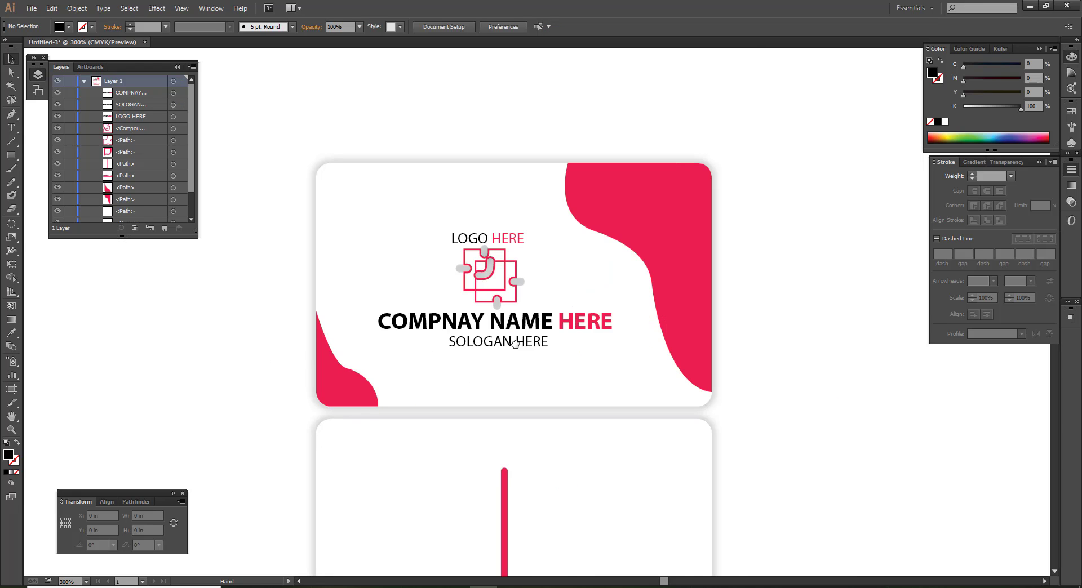
left_click_drag(261, 357, 554, 222)
left_click_drag(572, 176, 476, 381)
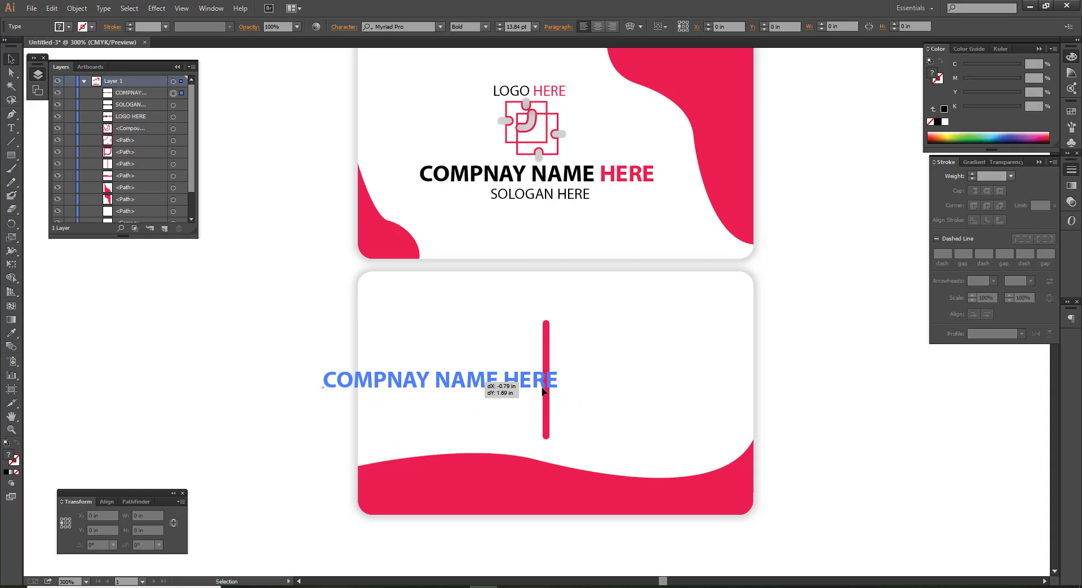
Undo the move, then put a smaller copy of the company name, retyped 'YOUR NAME HERE', left of the divider
key("ctrl+z")
mouse_move(647, 173)
left_mouse_down()
mouse_move(579, 358)
mouse_move(570, 352)
mouse_move(558, 366)
mouse_move(552, 348)
left_mouse_up()
scroll(557, 363, "up", 1)
mouse_move(486, 362)
left_mouse_down()
mouse_move(462, 349)
mouse_move(465, 374)
mouse_move(285, 360)
left_mouse_up()
key("t")
type("Y")
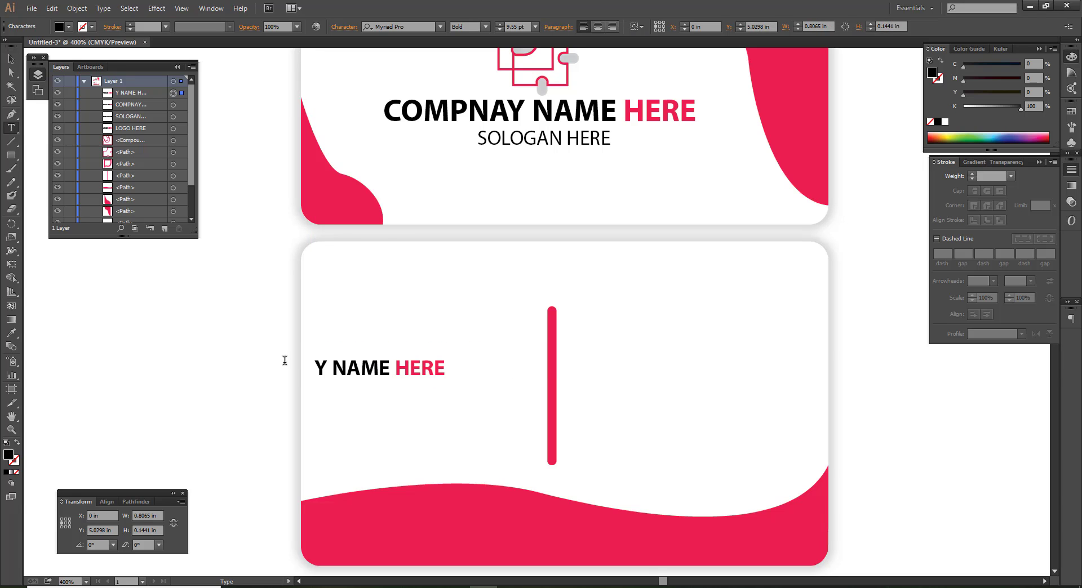
type("OUR")
key("Escape")
left_click(239, 369)
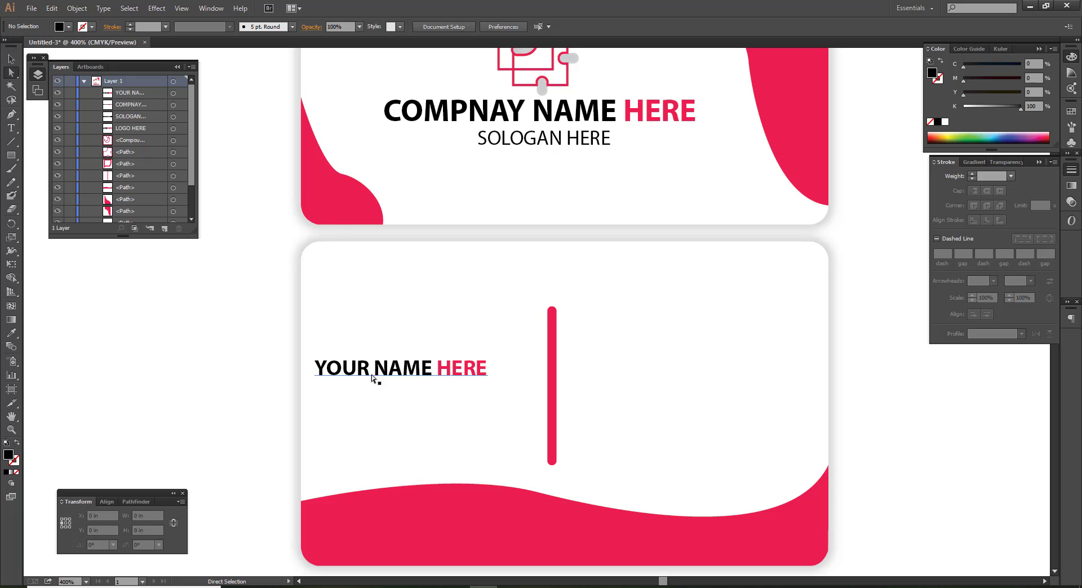
left_click_drag(374, 376, 400, 381)
scroll(430, 378, "up", 1)
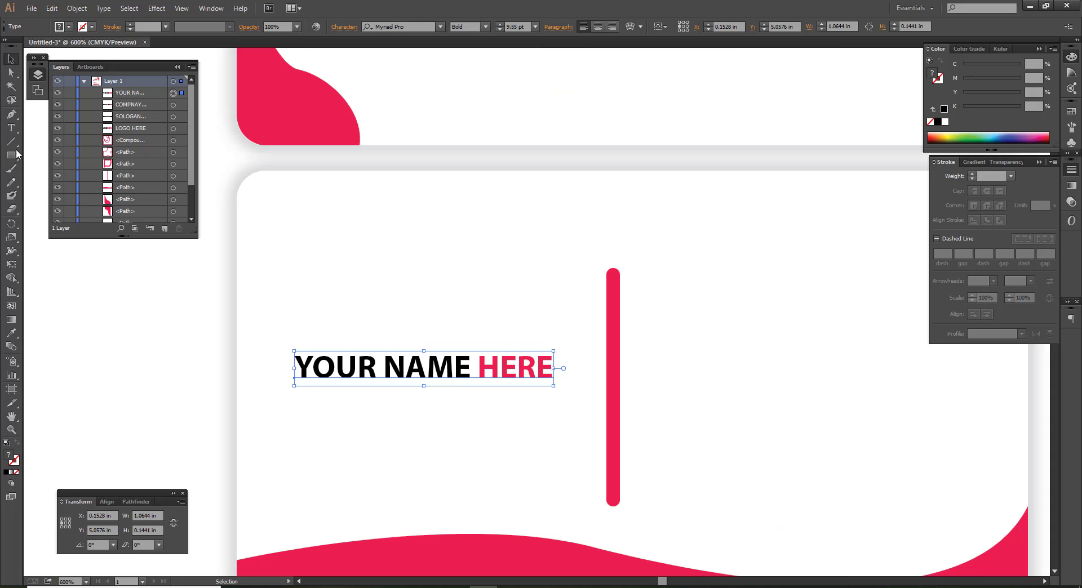
Draw a black circle for the icon's head, discarding a trial ellipse body
left_click_drag(17, 152, 65, 175)
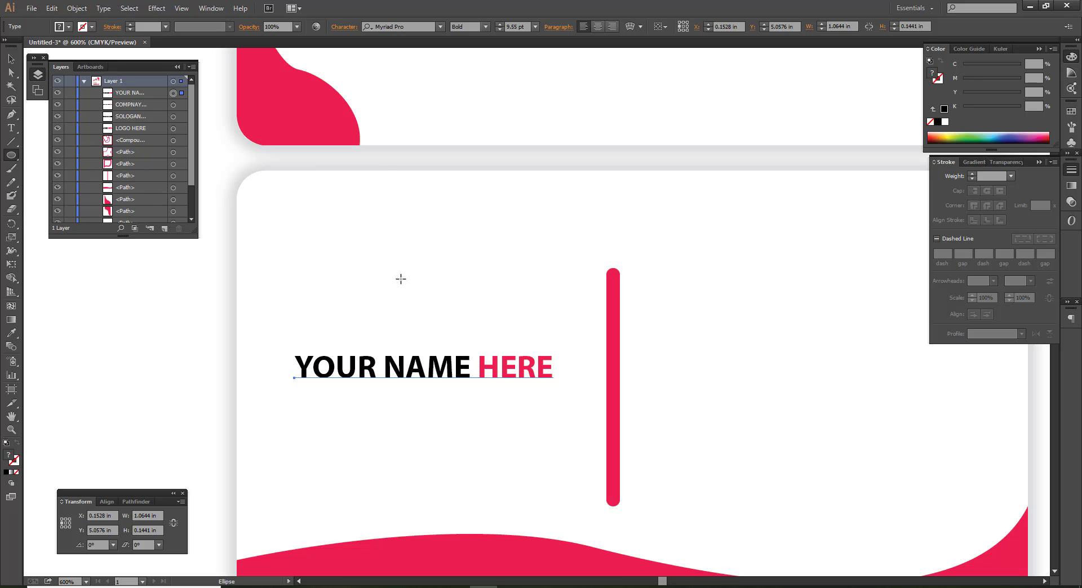
left_click_drag(401, 279, 416, 295)
key("v")
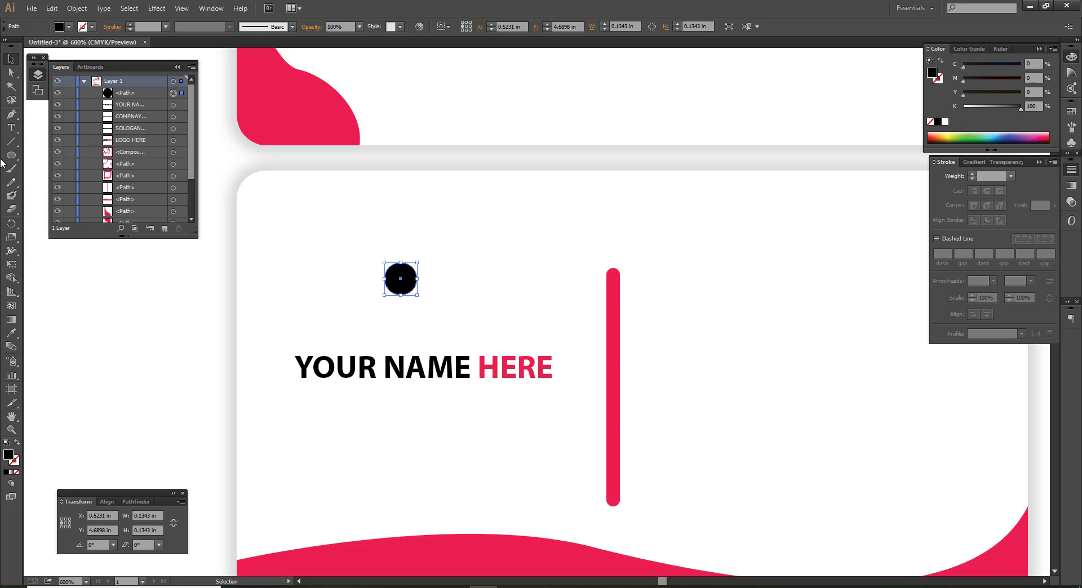
left_click_drag(12, 160, 52, 179)
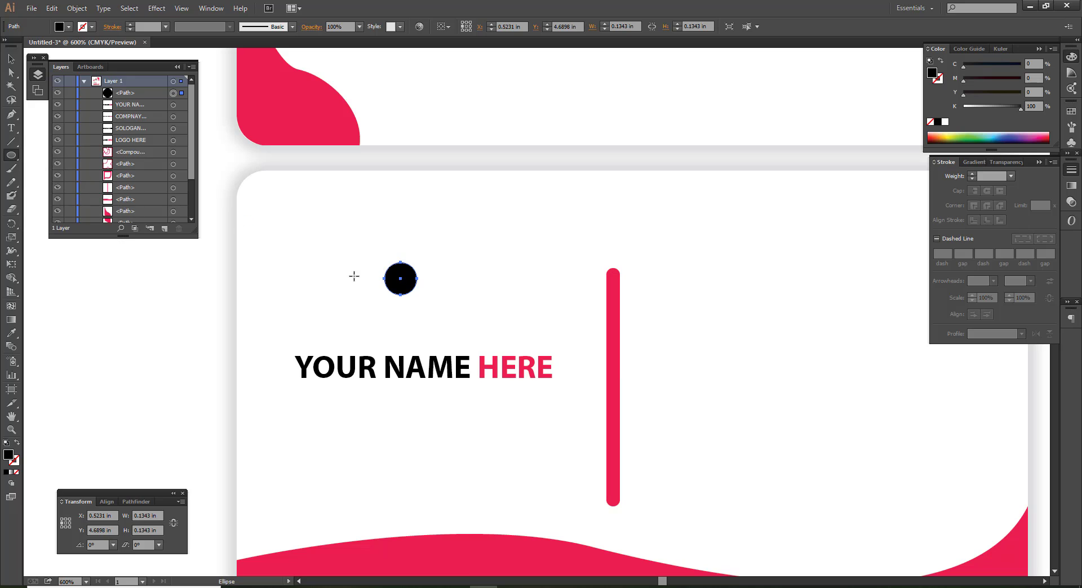
left_click_drag(368, 290, 428, 330)
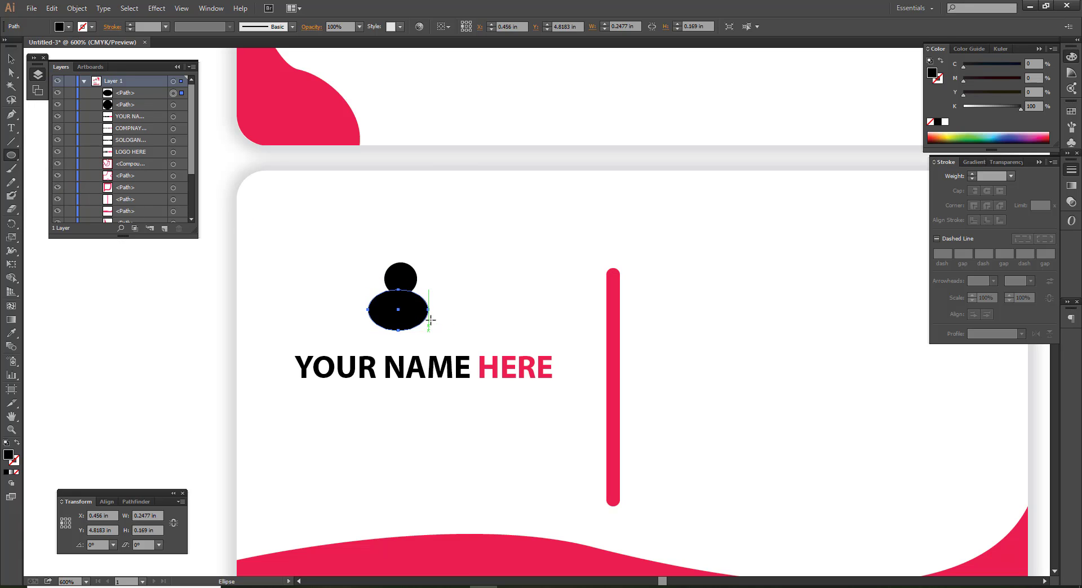
key("Delete")
Add a rounded-rectangle body centred under the head, group them, and place the icon above the name
left_click_drag(11, 155, 53, 169)
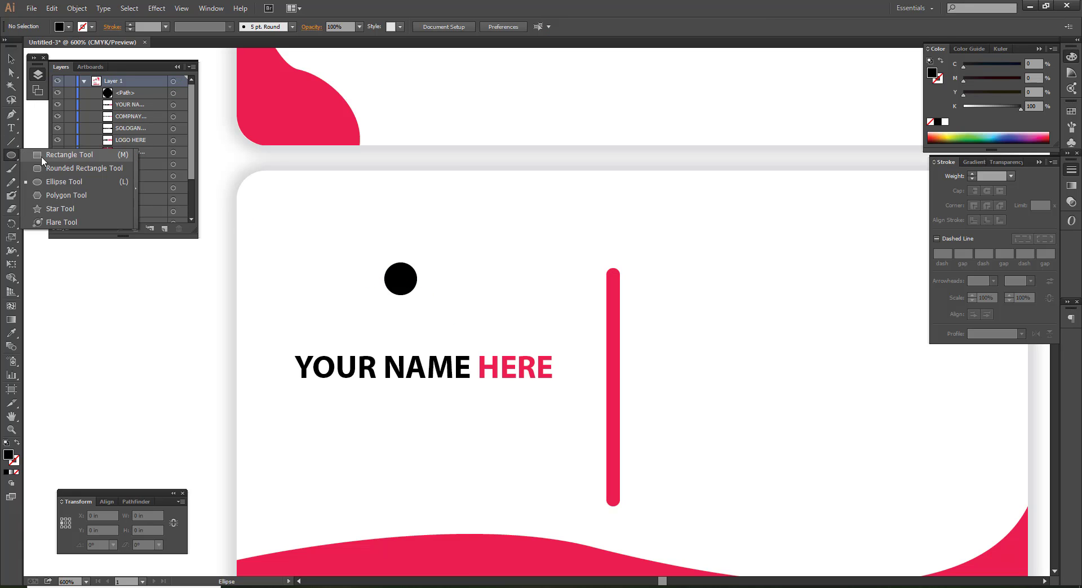
left_click_drag(365, 295, 433, 327)
key("v")
key("ctrl+plus")
key("ctrl+plus")
left_click_drag(401, 287, 395, 287)
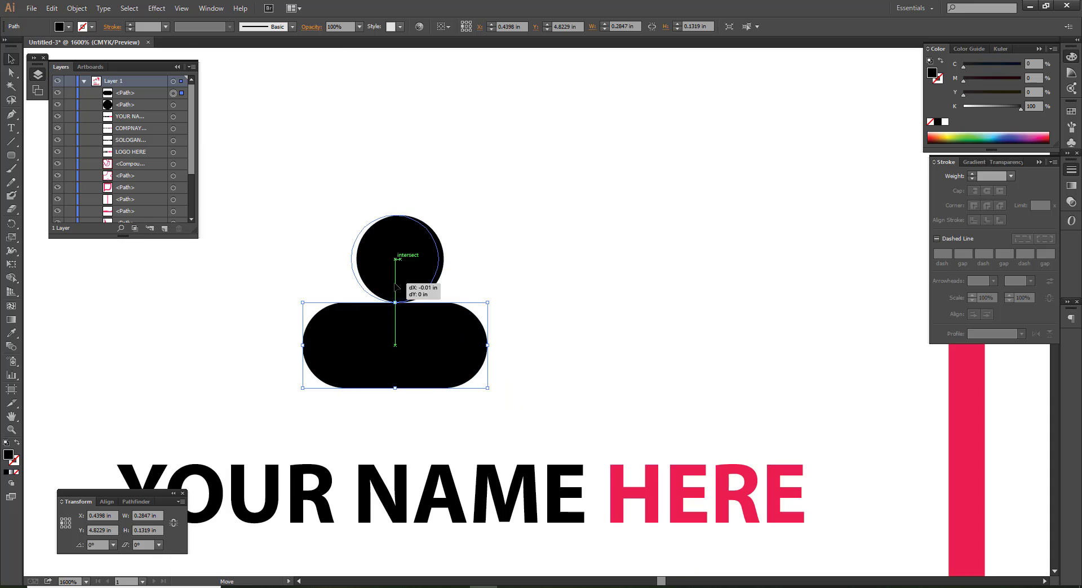
left_click_drag(402, 354, 402, 354)
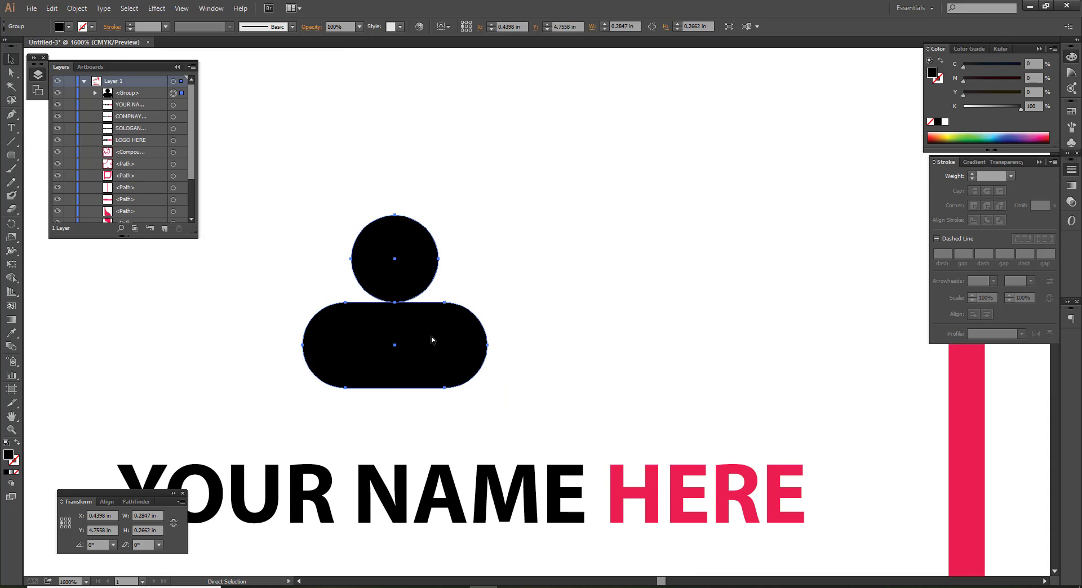
key("ctrl+g")
key("ctrl+minus")
key("ctrl+minus")
left_click(179, 362)
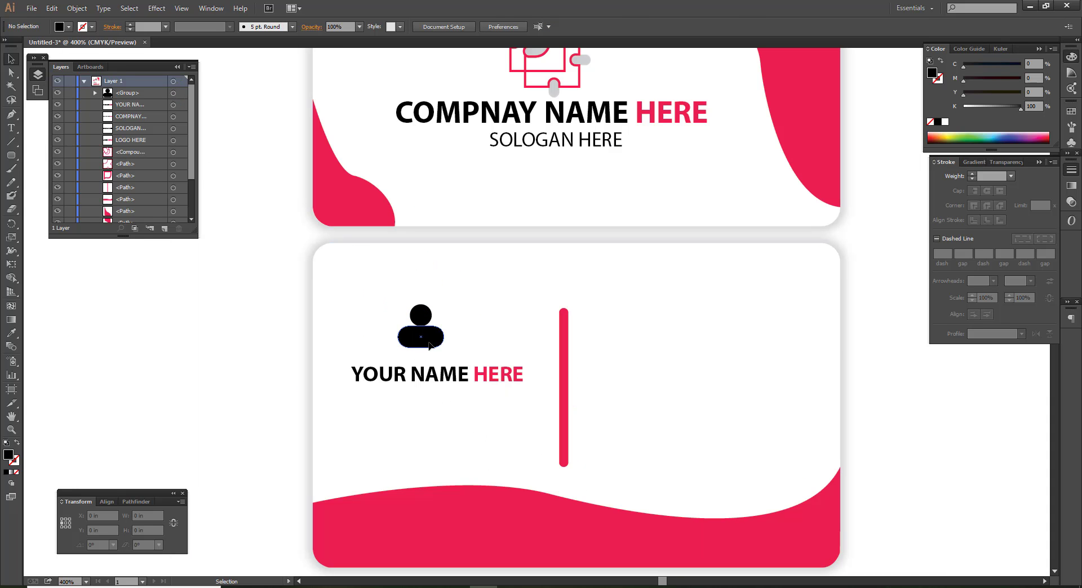
mouse_move(426, 347)
left_mouse_down()
mouse_move(451, 346)
mouse_move(452, 374)
left_mouse_up()
left_click(145, 422)
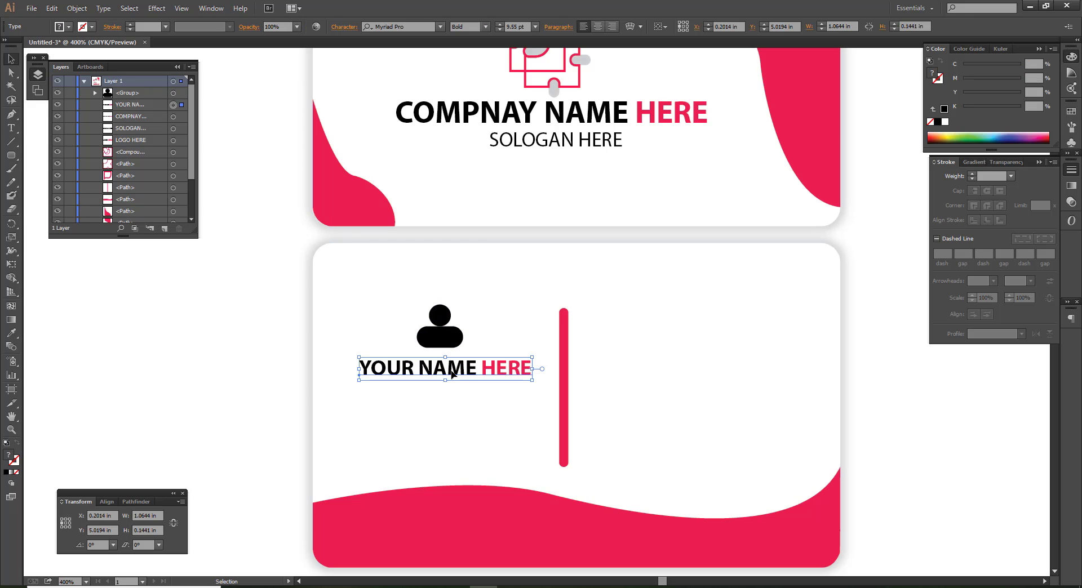
Copy SOLOGAN HERE below the name and enlarge the YOUR NAME HERE text
left_click(276, 366)
left_click_drag(541, 146, 420, 402)
left_click(418, 380)
scroll(418, 381, "up", 2)
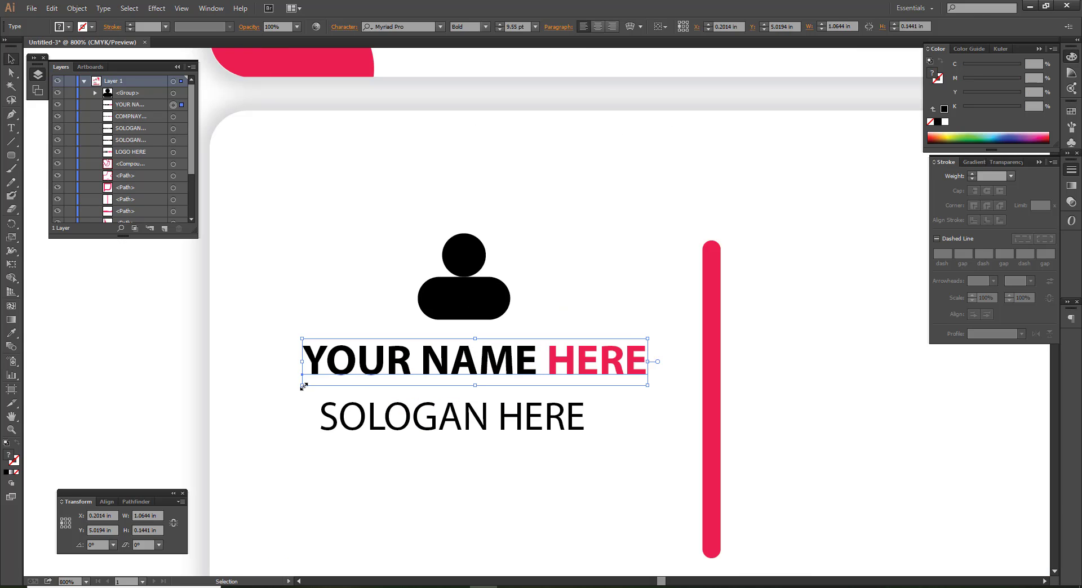
left_click_drag(304, 386, 283, 391)
left_click(120, 383)
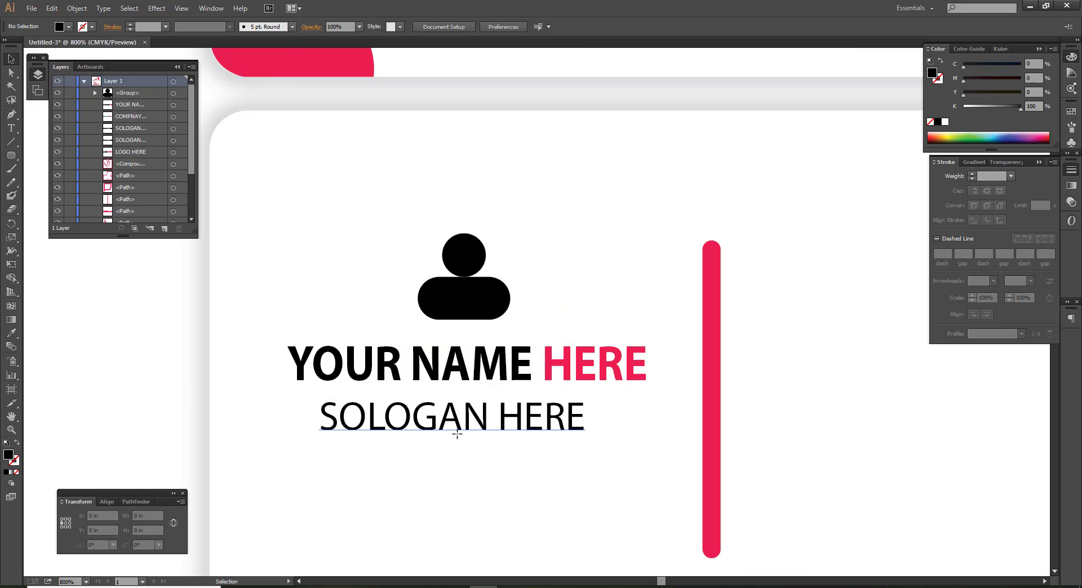
Shrink the copy, retype it as 'DESIGNATION HERE', and centre it under the name
left_click_drag(457, 434, 474, 424)
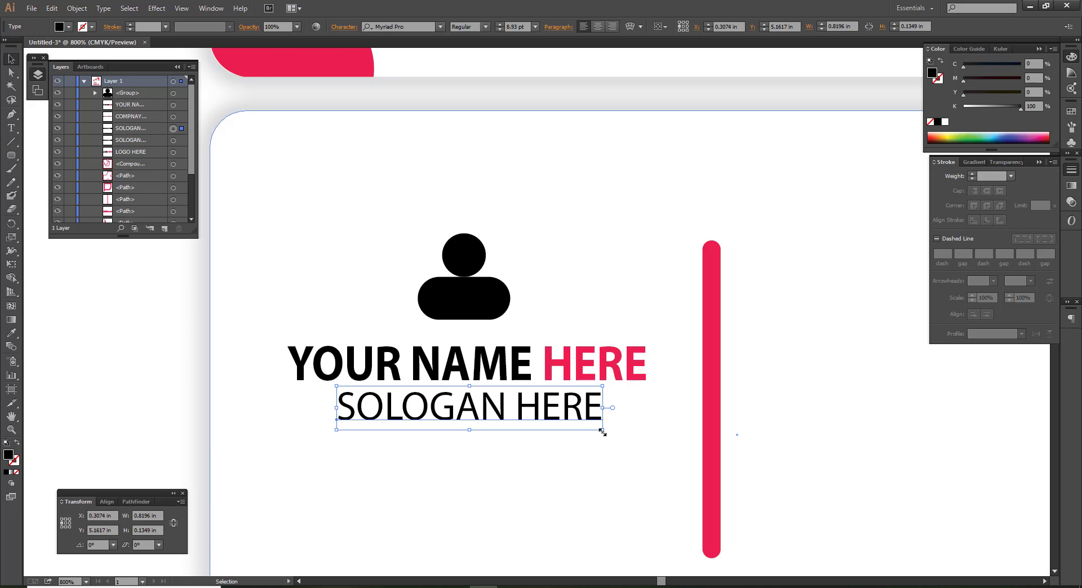
left_click_drag(602, 431, 601, 428)
type("t")
left_click_drag(532, 419, 340, 409)
type("DES")
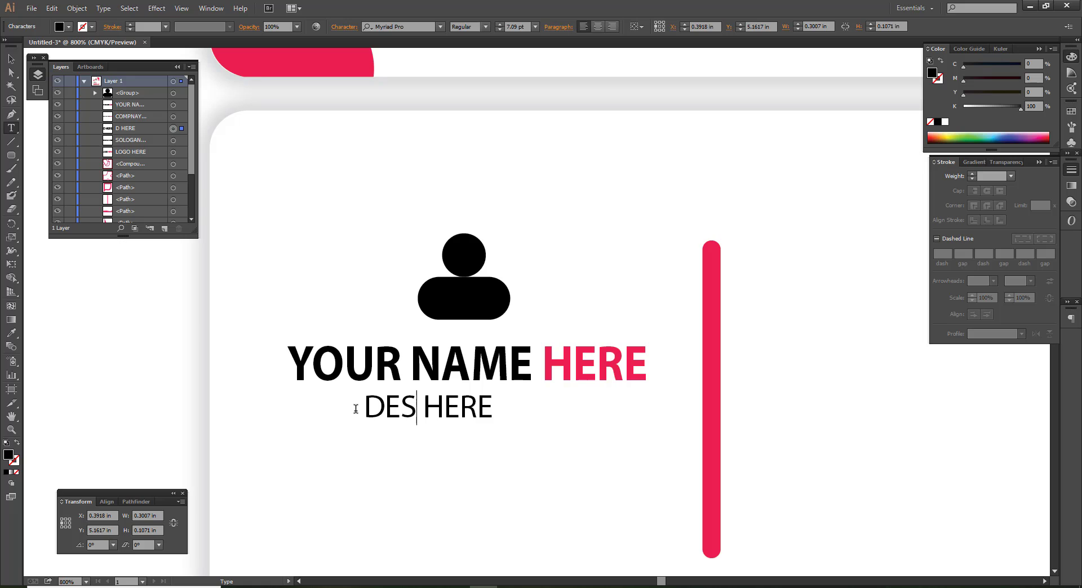
type("IGNATION")
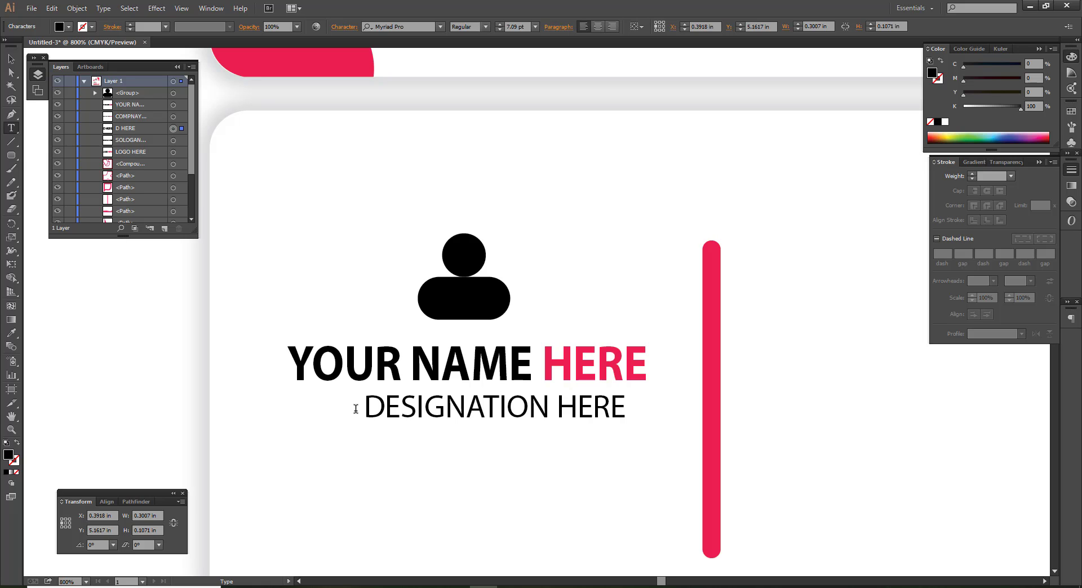
key("Escape")
left_click(89, 362)
left_click_drag(553, 411, 525, 406)
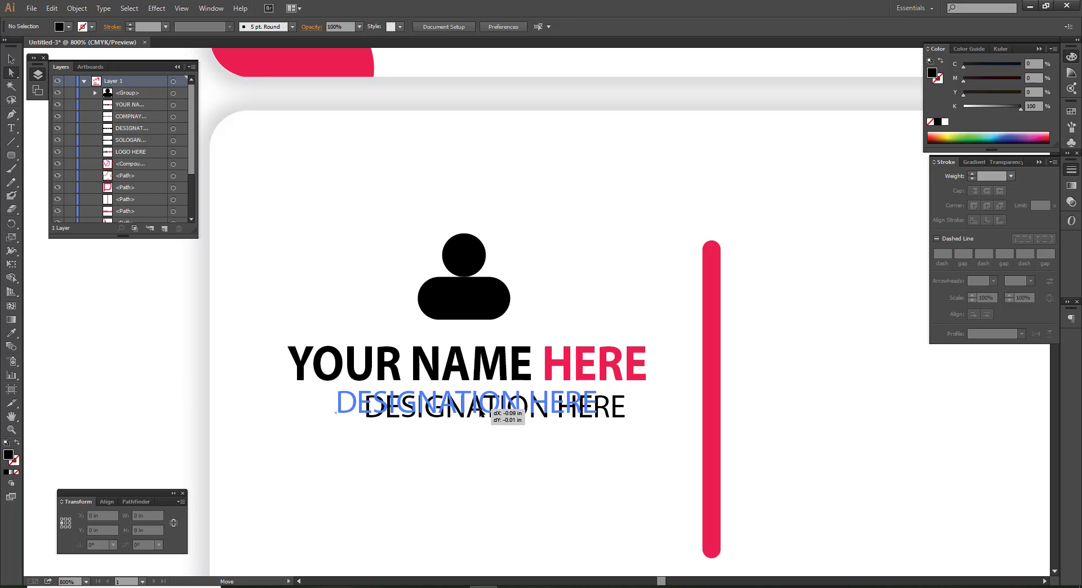
scroll(525, 423, "down", 1)
scroll(529, 424, "down", 1)
left_click_drag(546, 453, 459, 398)
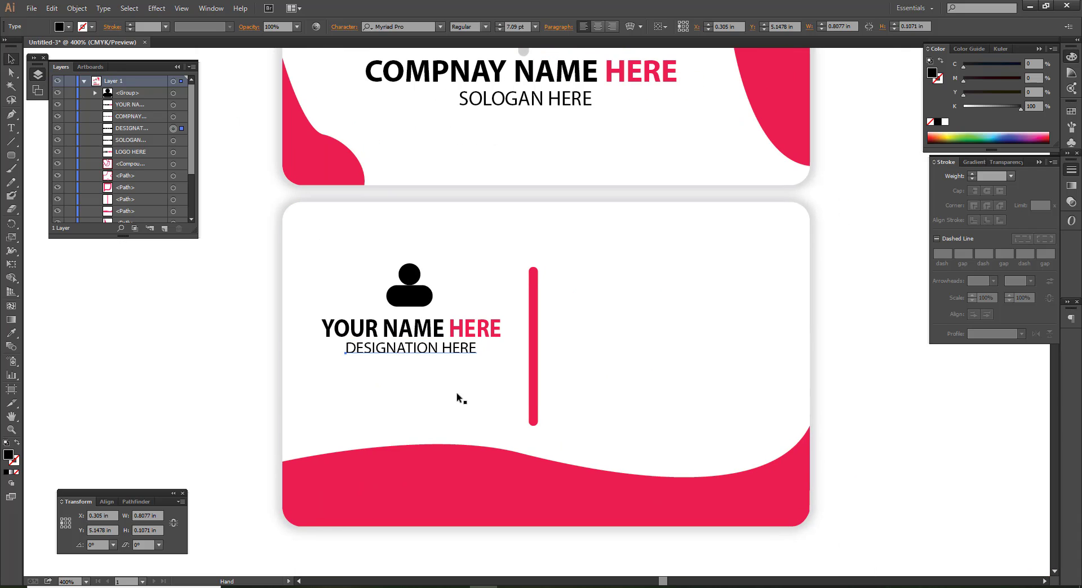
left_click(162, 413)
Draw a small square below DESIGNATION HERE and make it a black outline with no fill
left_click(11, 154)
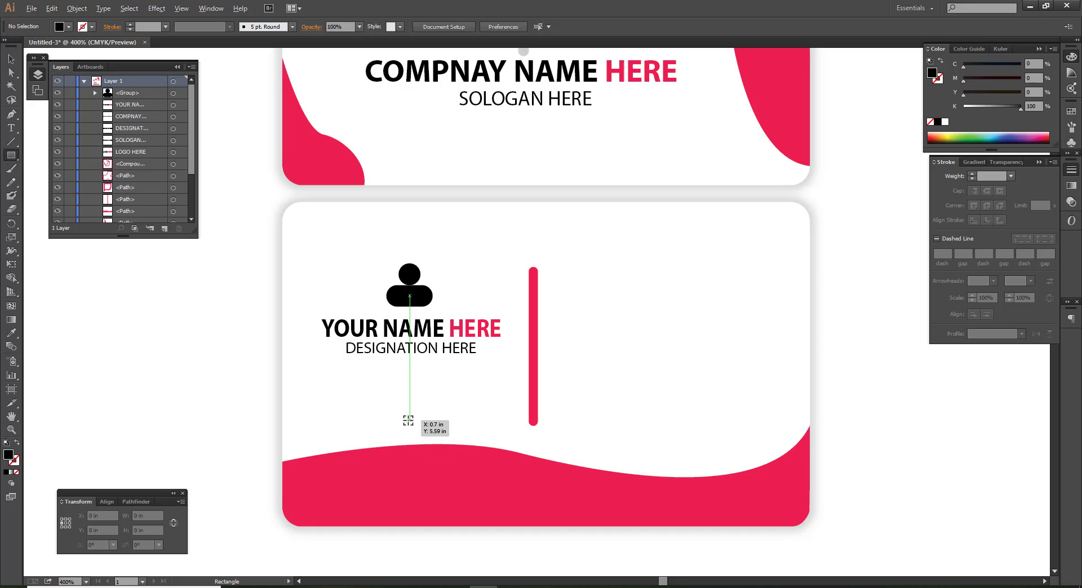
left_click_drag(409, 420, 437, 431)
key("v")
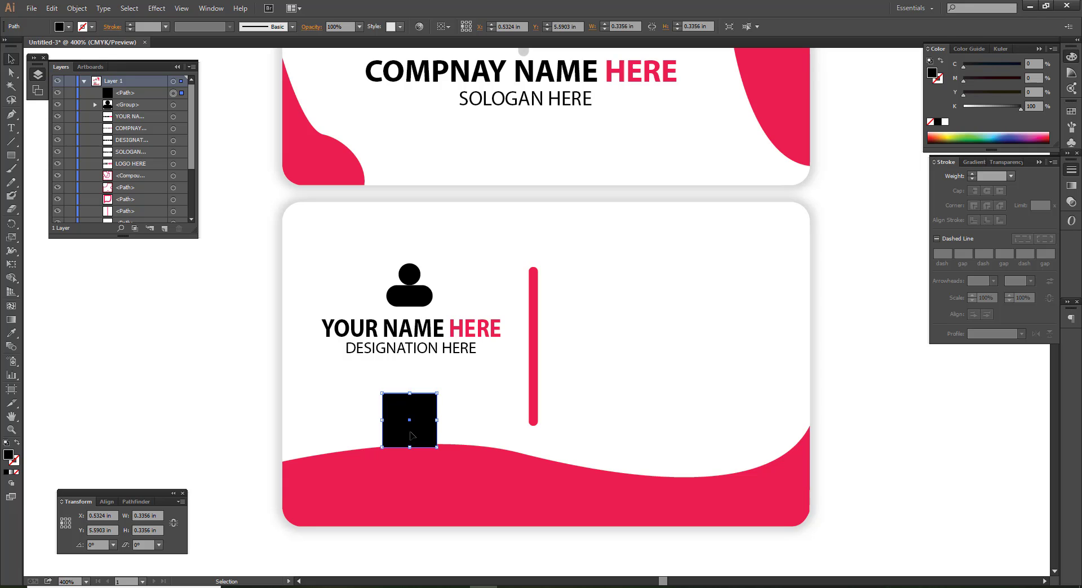
key("shift+x")
scroll(411, 435, "up", 1)
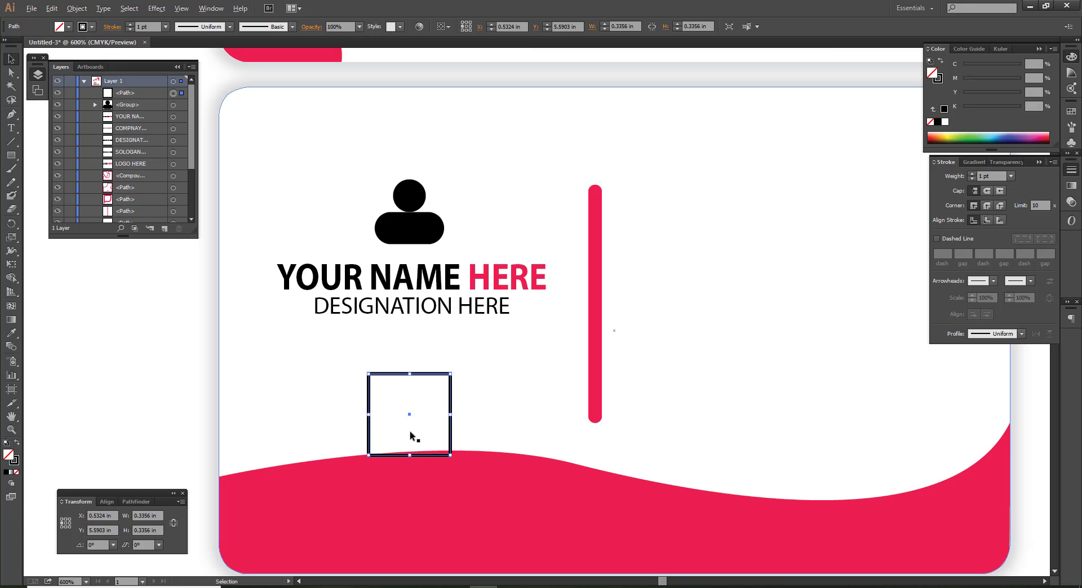
left_click(135, 404)
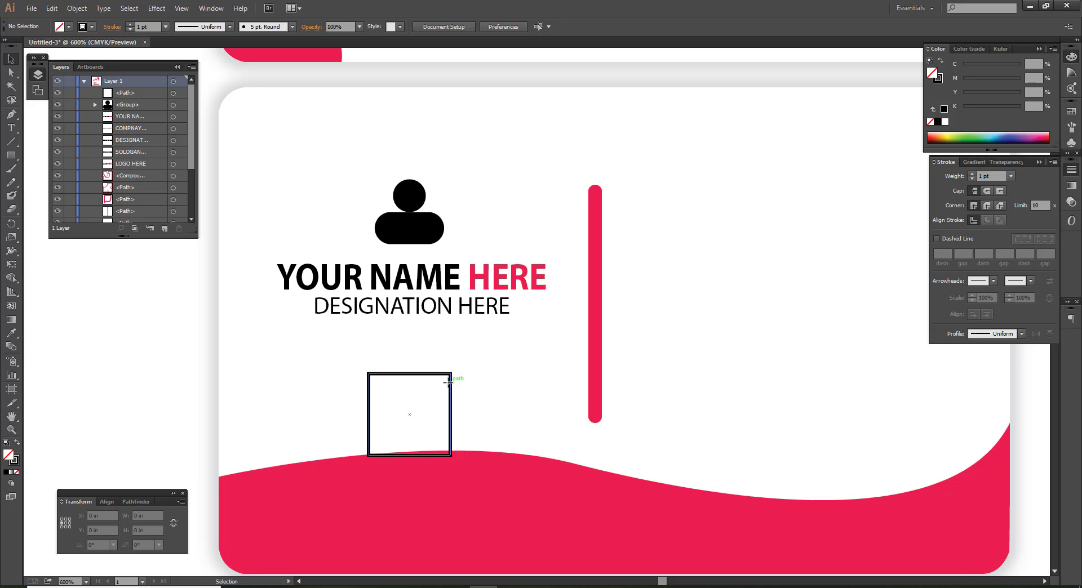
Add a smaller solid black square inside the frame and adjust both squares' edges
left_click_drag(448, 382, 435, 383)
mouse_move(355, 455)
left_mouse_down()
mouse_move(398, 447)
mouse_move(379, 446)
left_mouse_up()
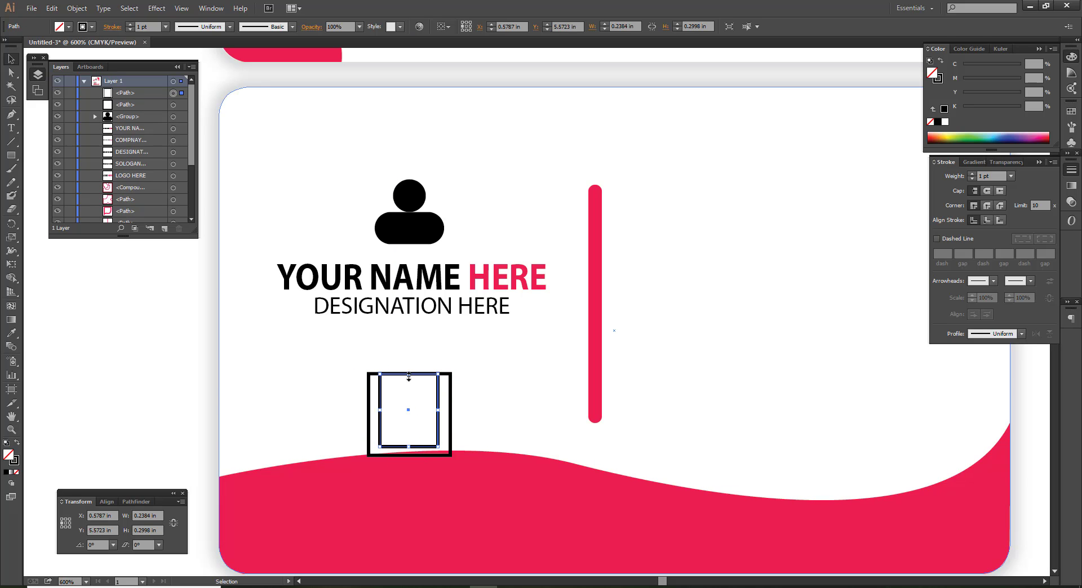
left_click_drag(408, 376, 409, 387)
key("shift+x")
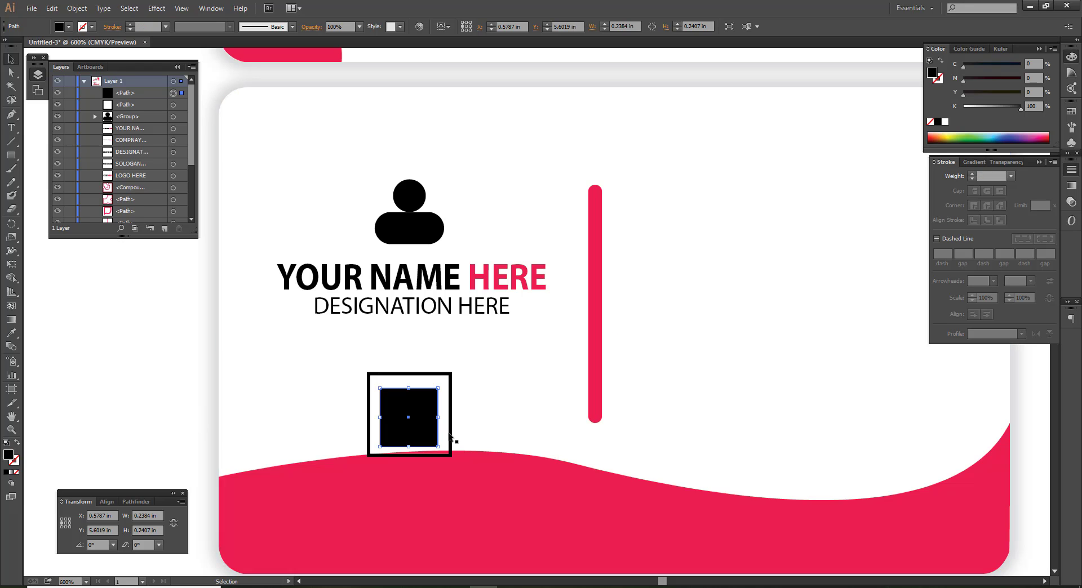
left_click_drag(432, 426, 433, 432)
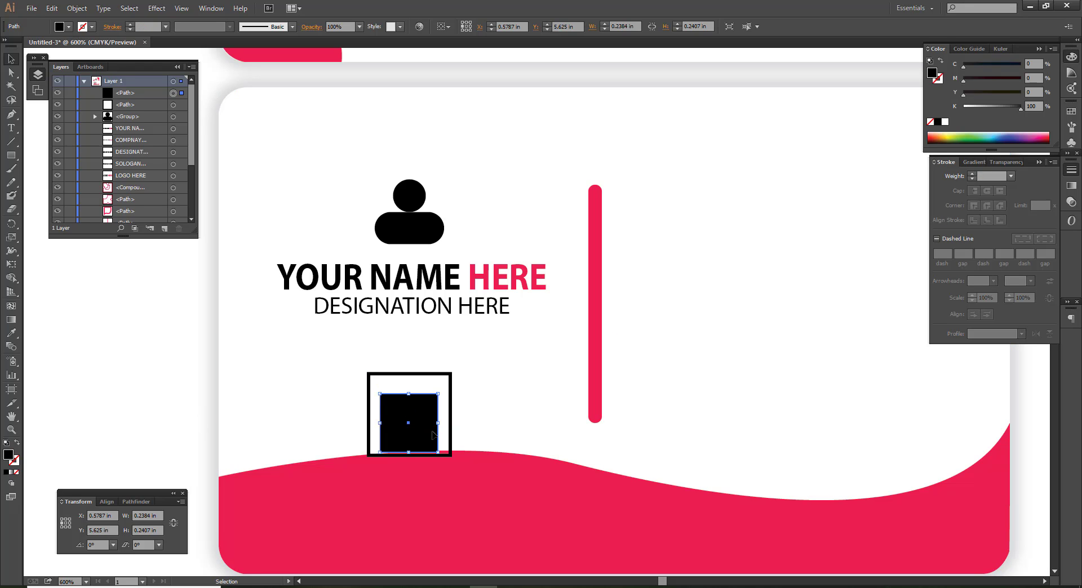
left_click(416, 373)
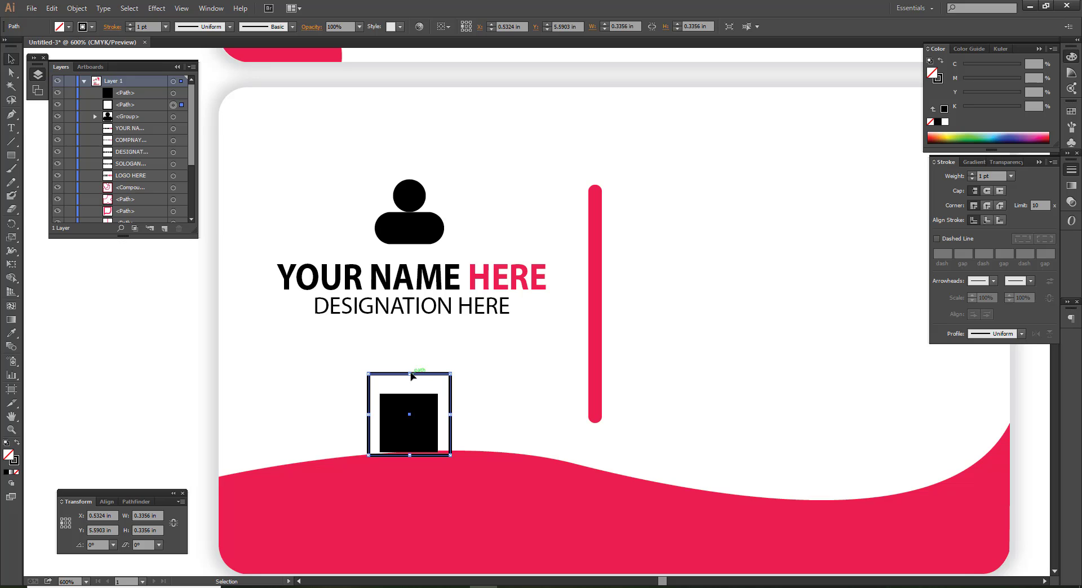
left_click_drag(410, 374, 411, 383)
left_click(163, 393)
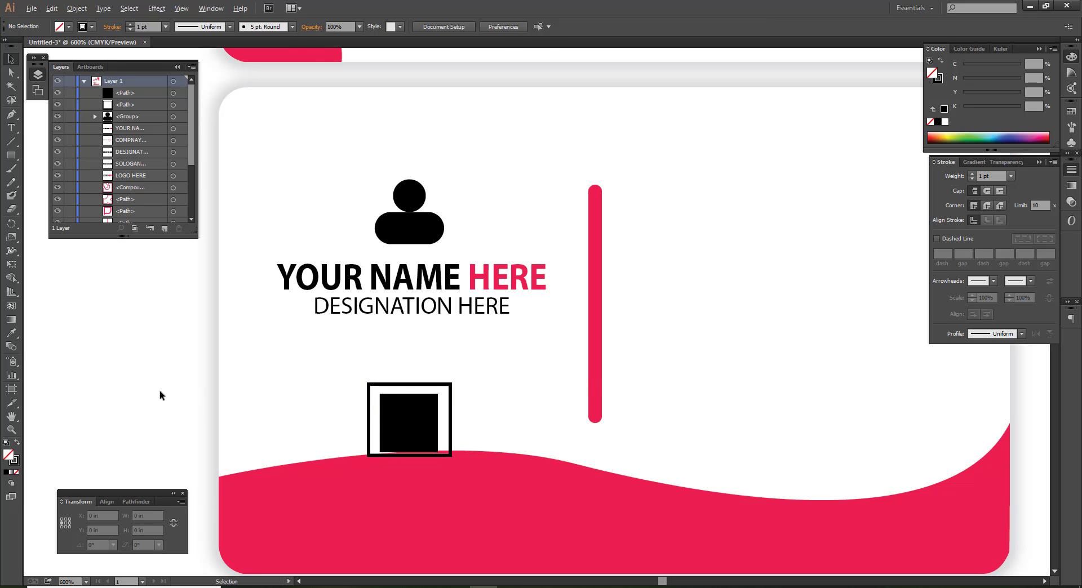
scroll(170, 391, "down", 1)
scroll(170, 391, "left", 2)
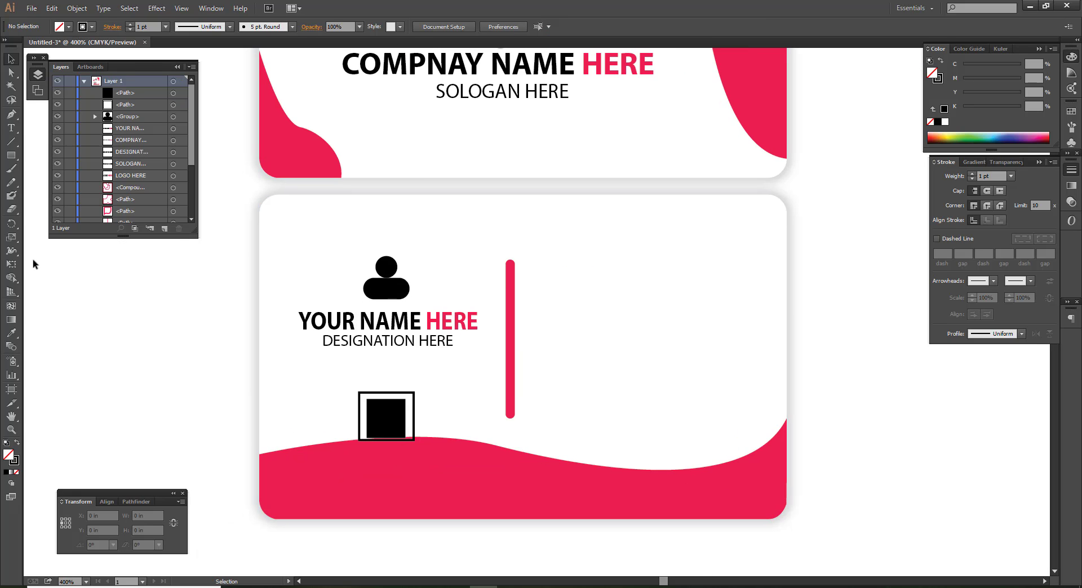
left_click(11, 114)
Draw a four-point U-shaped bracket path beneath the square frame
scroll(372, 424, "up", 2)
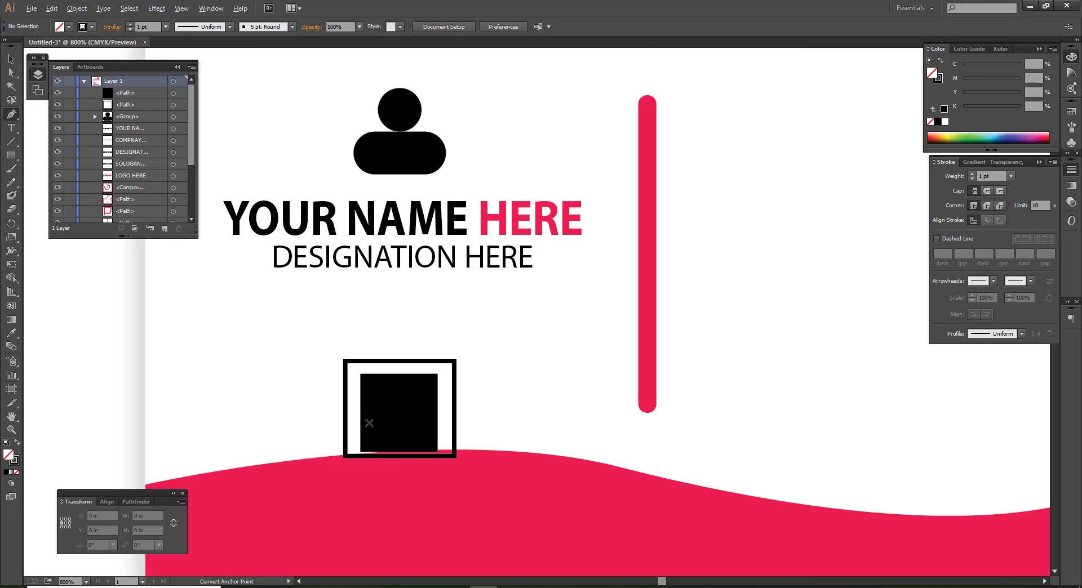
left_click(334, 431)
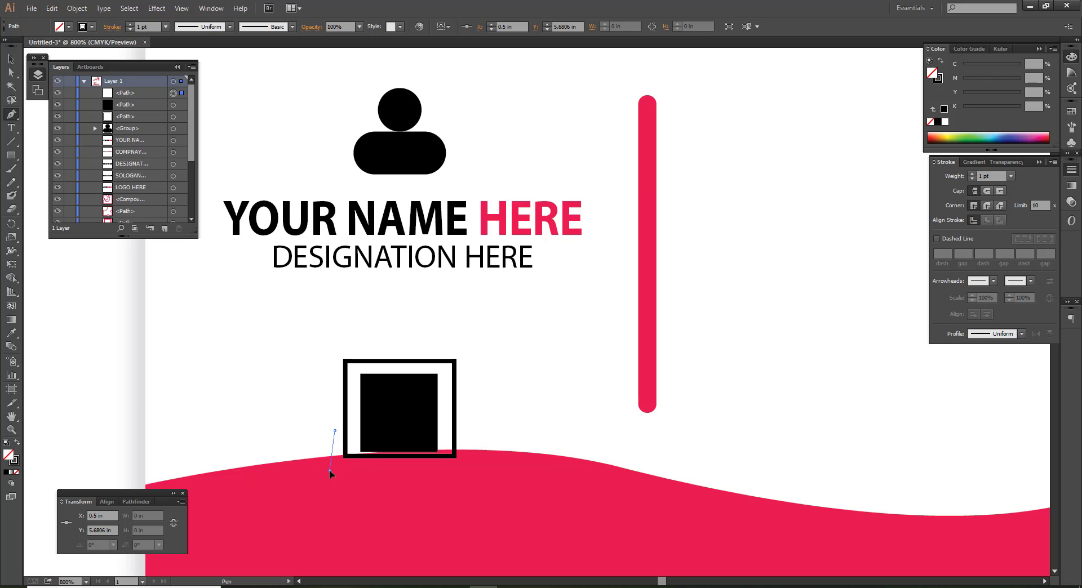
left_click(329, 471)
left_click(475, 470)
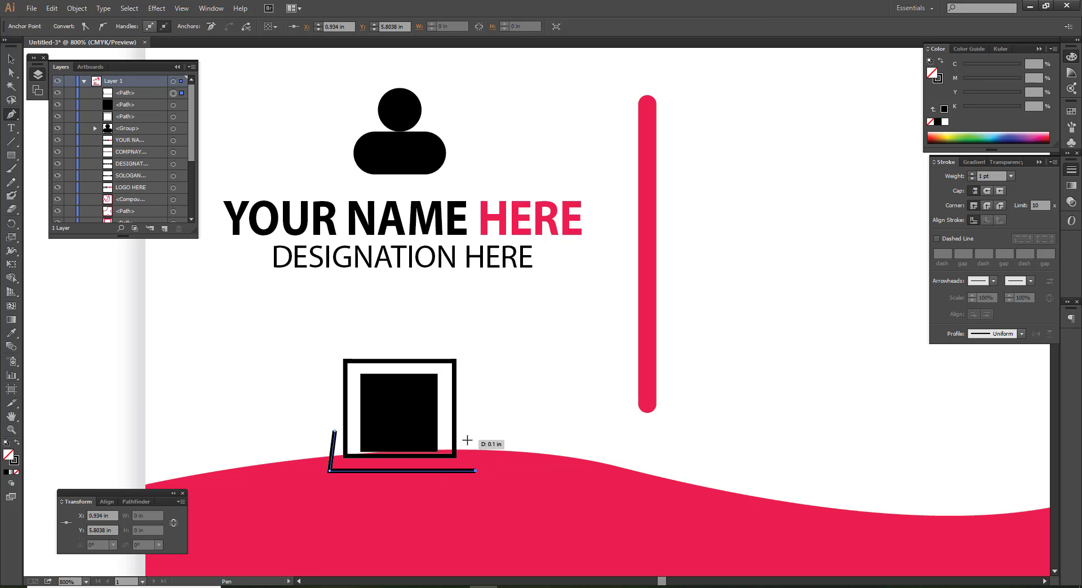
left_click(467, 440)
key("v")
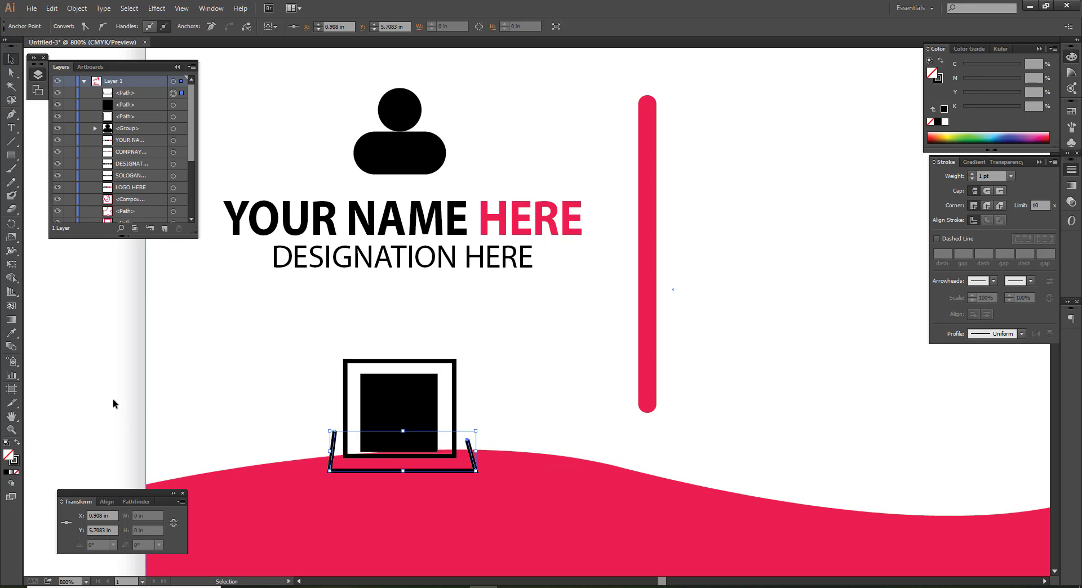
Straighten the bracket's right leg vertically and set its stroke weight to 2 pt
key("ctrl+shift+a")
key("a")
scroll(479, 480, "up", 2)
scroll(468, 461, "up", 2)
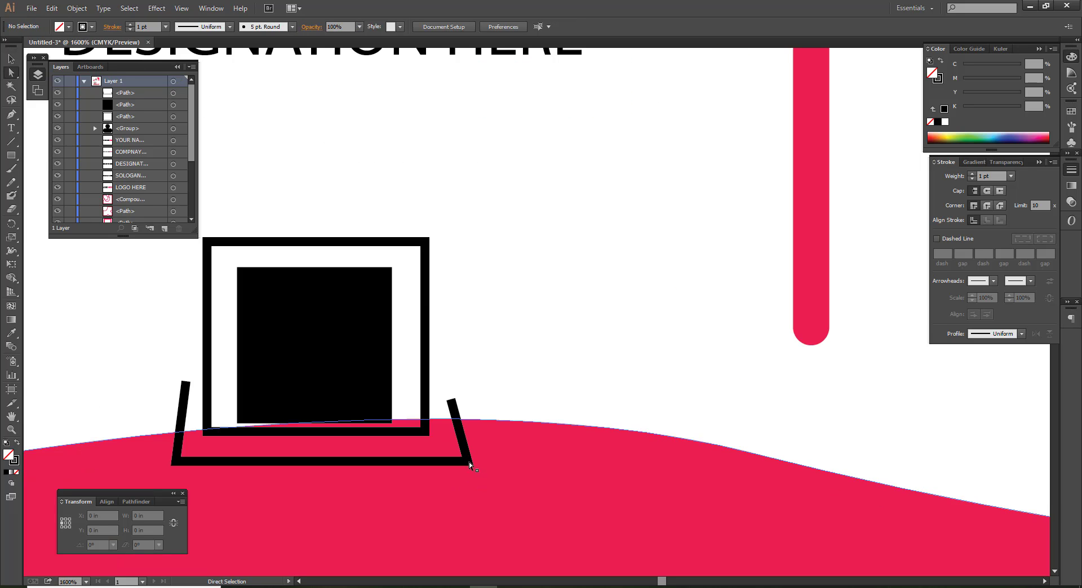
left_click_drag(467, 462, 454, 458)
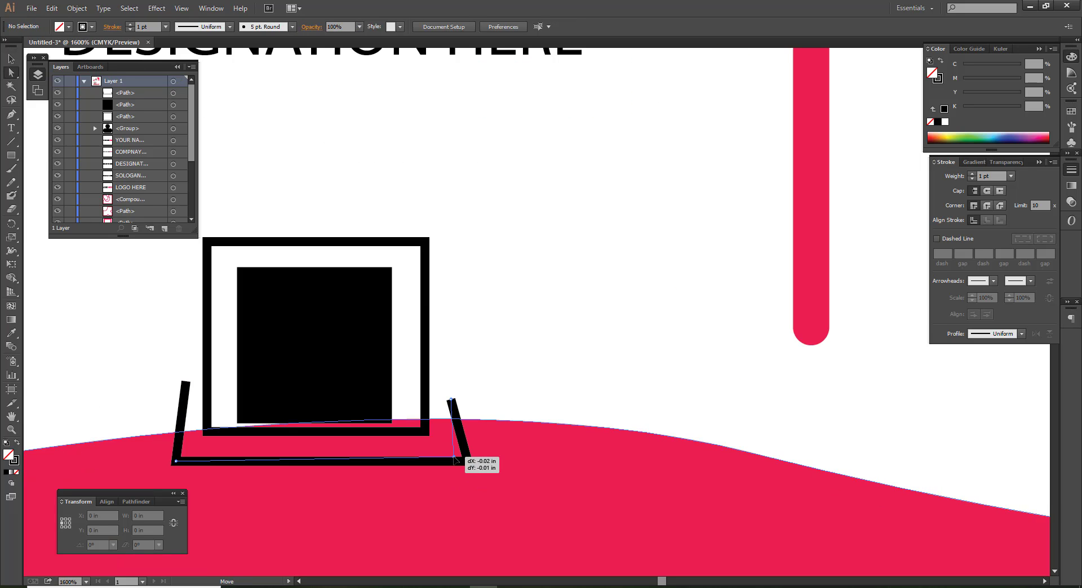
left_click(454, 401)
scroll(553, 425, "down", 2)
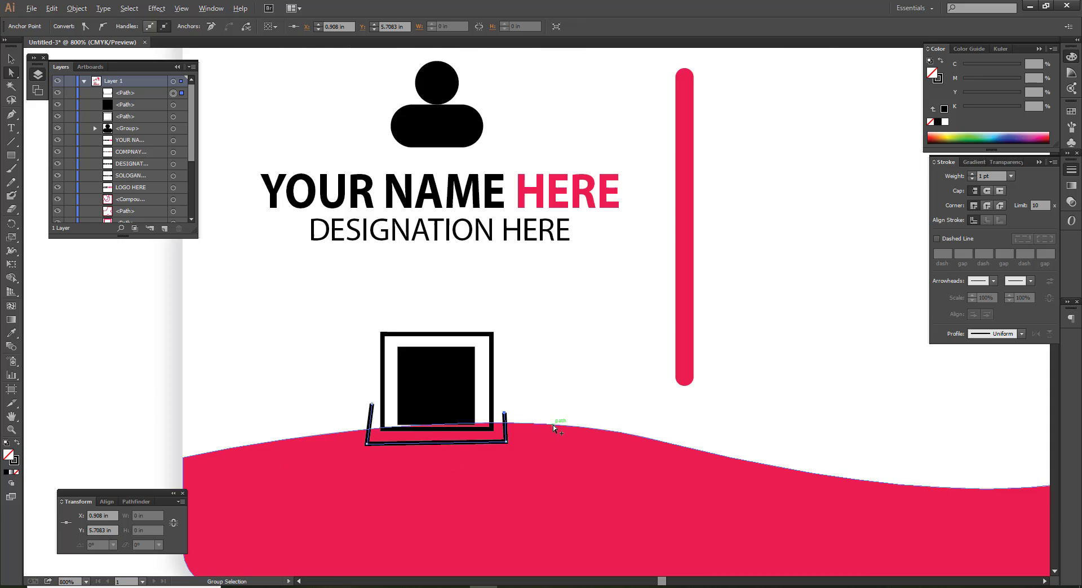
scroll(553, 425, "down", 1)
left_click(971, 174)
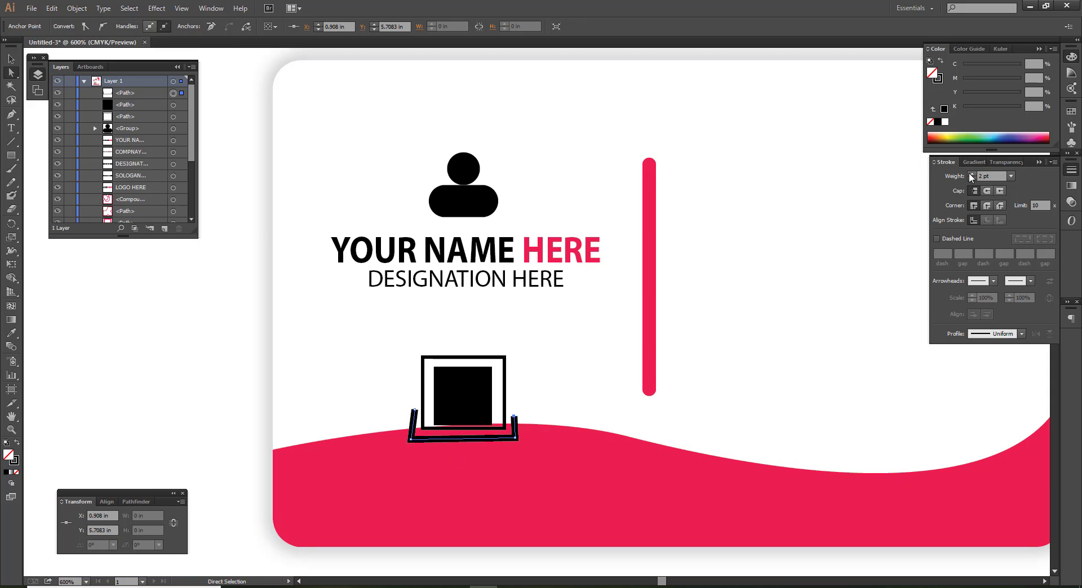
left_click(213, 281)
key("alt")
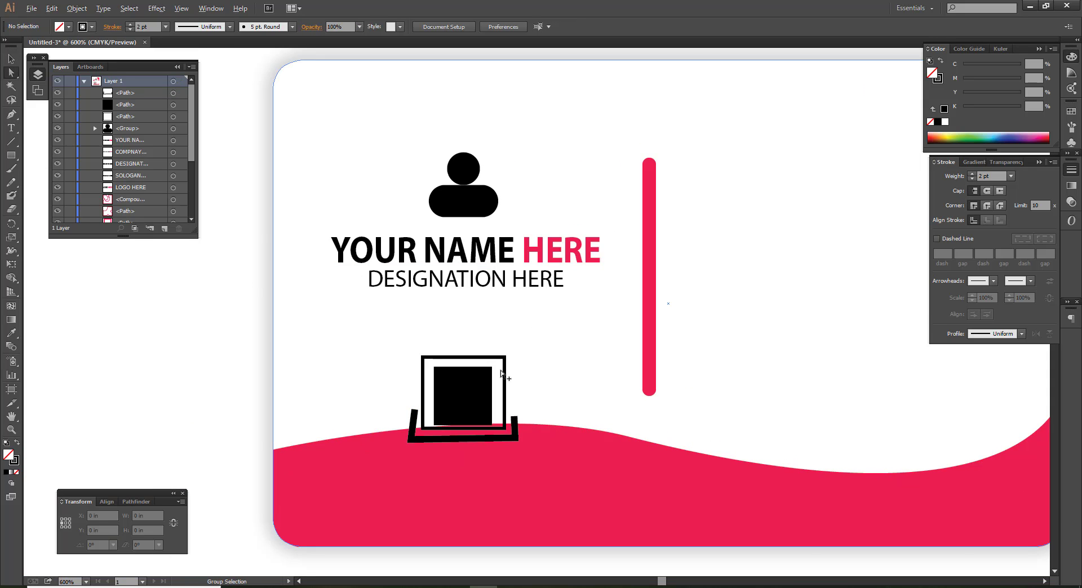
Fill the inner square with the wave's pink using the Eyedropper
left_click(472, 397)
key("i")
left_click(580, 479)
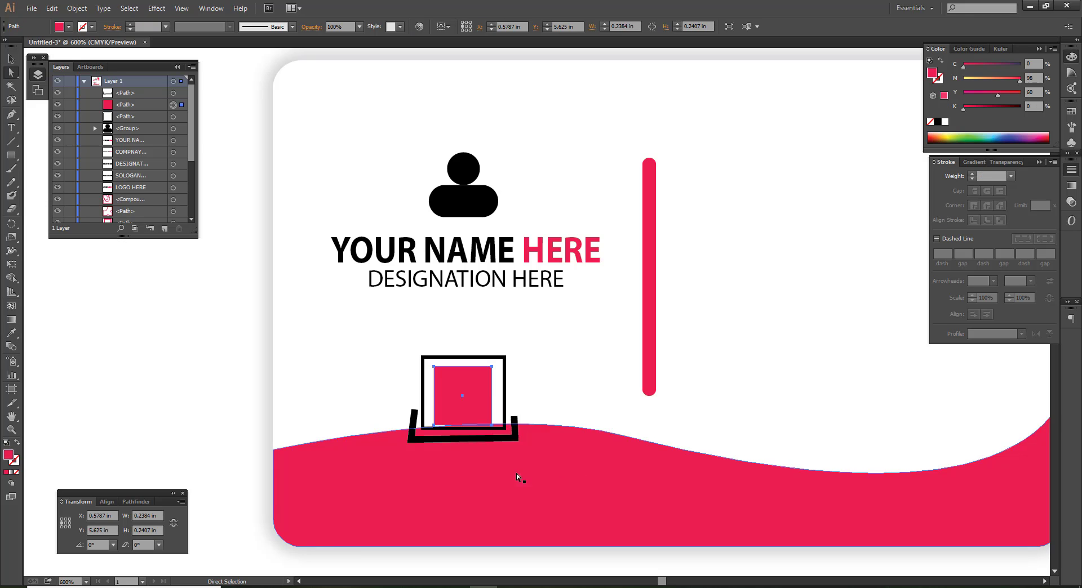
key("v")
left_click(167, 369)
key("a")
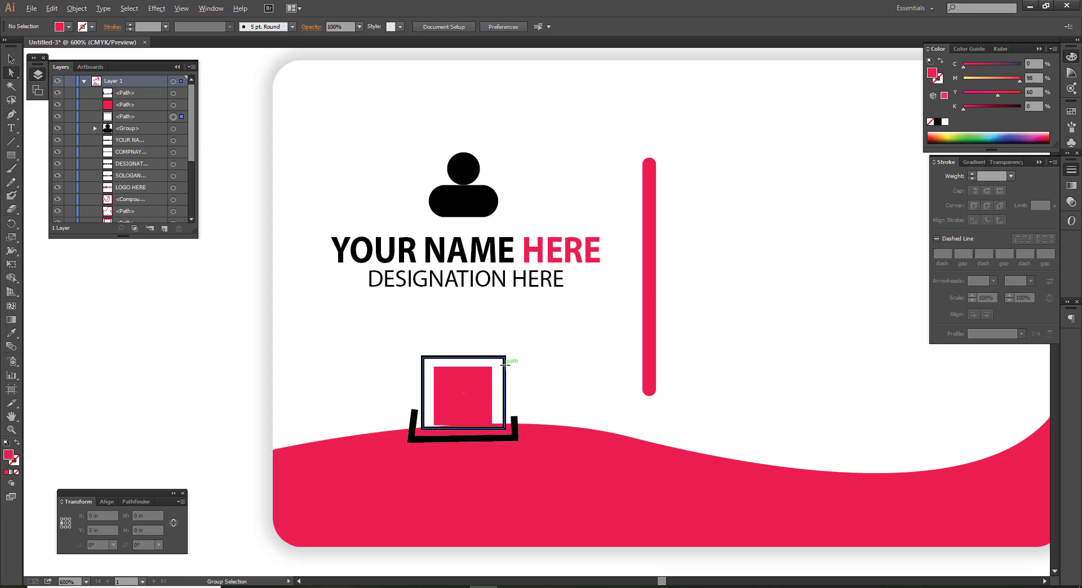
Make the outer square a pink outline and nudge its bottom-left corner down
left_click(506, 366)
key("i")
left_click(549, 485)
key("shift+x")
key("v")
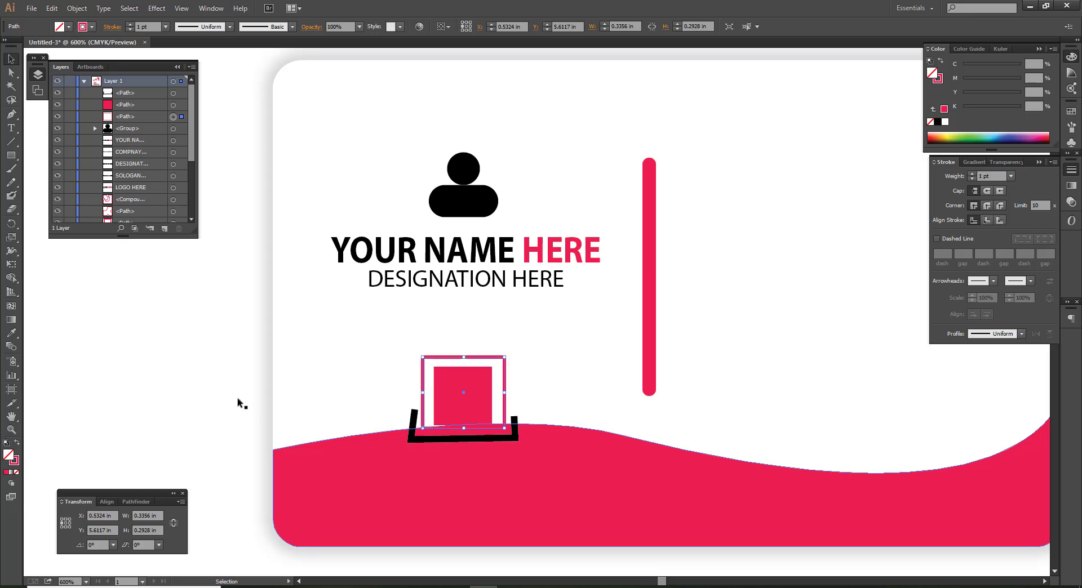
left_click(161, 380)
key("a")
scroll(445, 432, "up", 3)
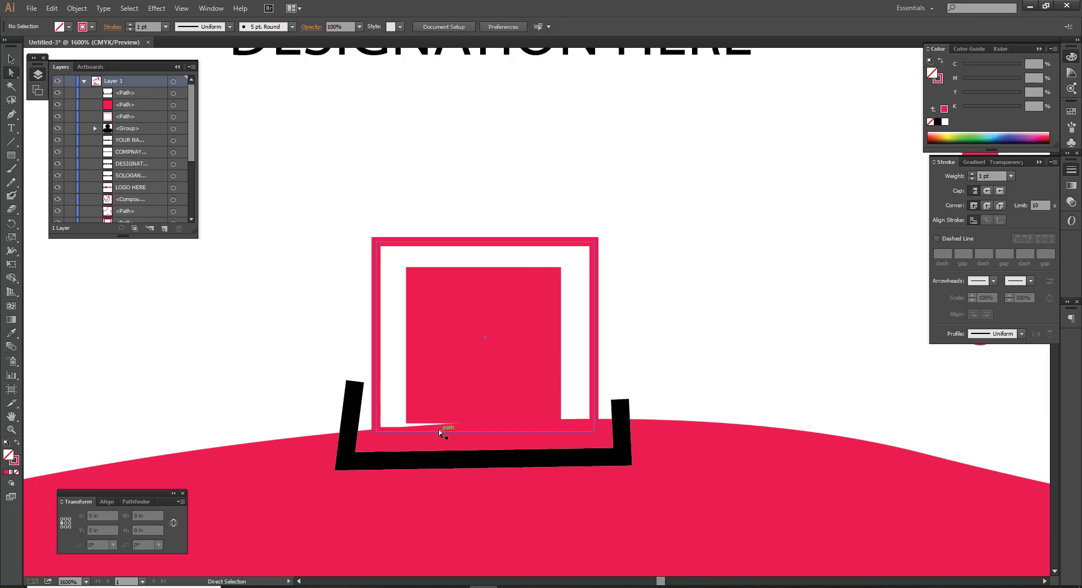
left_click_drag(406, 422, 405, 428)
key("ctrl+minus")
key("ctrl+minus")
key("ctrl+minus")
left_click(134, 381)
key("v")
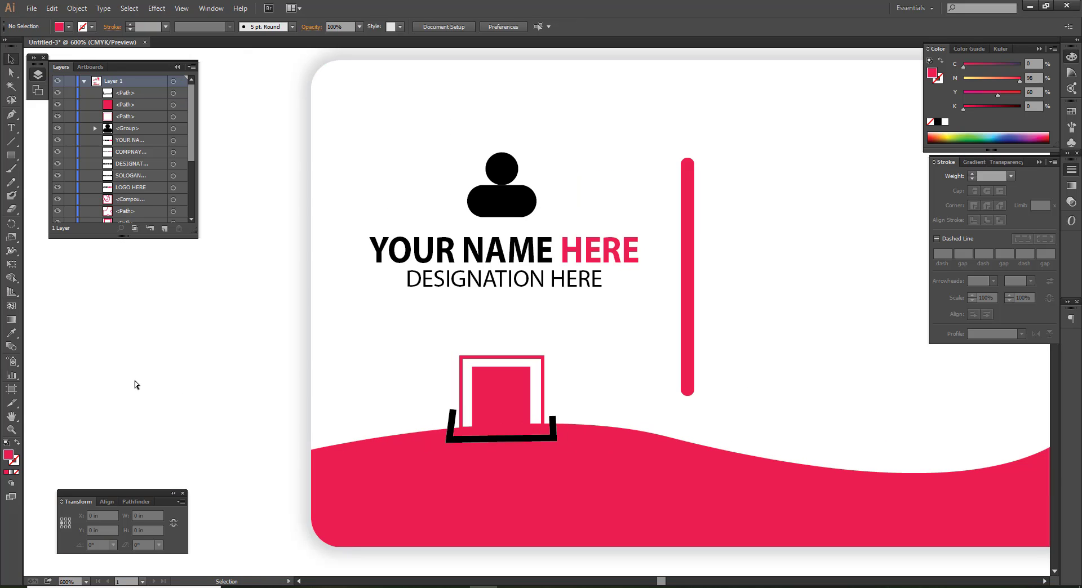
Change the bracket's stroke colour to yellow with the CMYK sliders
left_click(540, 439)
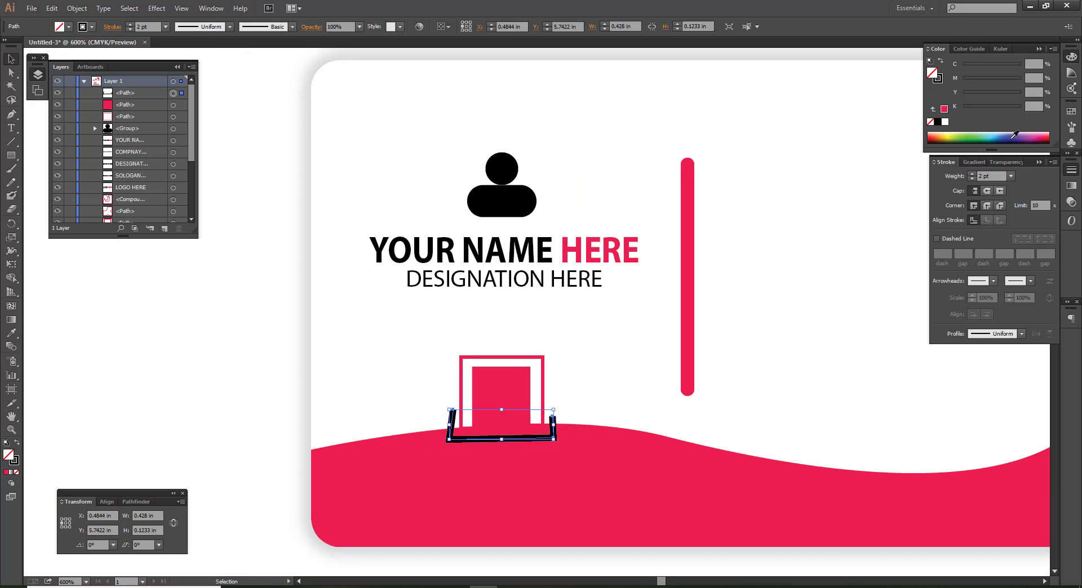
left_click(935, 82)
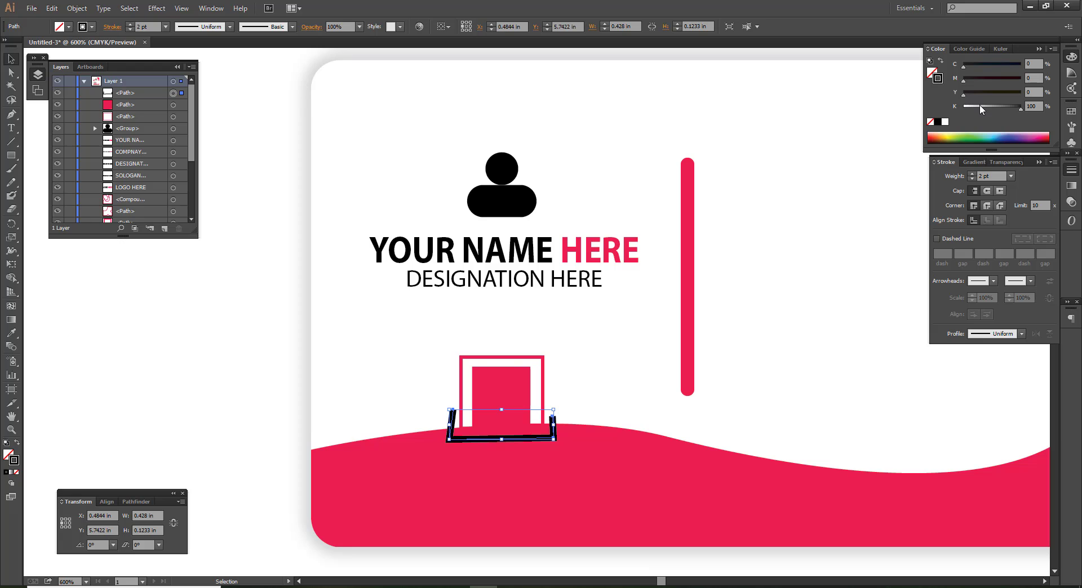
left_click_drag(979, 105, 964, 107)
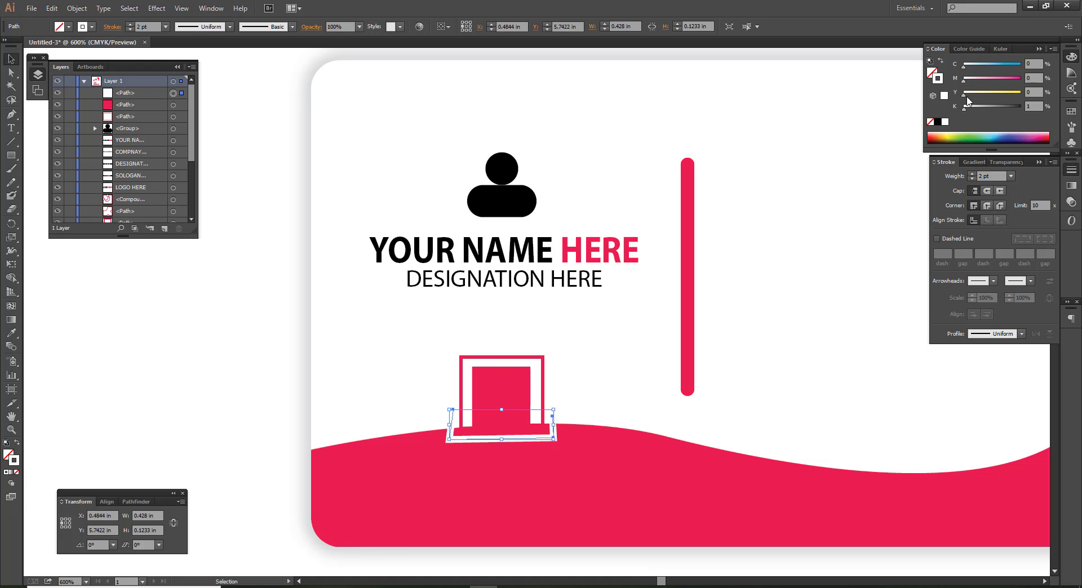
left_click_drag(992, 97, 1020, 95)
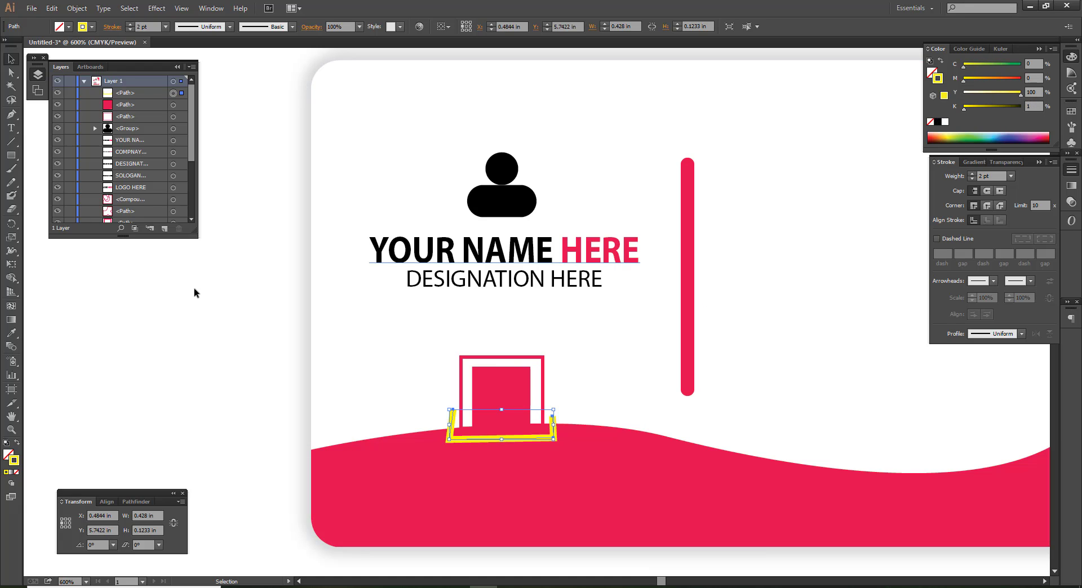
left_click(166, 318)
scroll(553, 434, "up", 1)
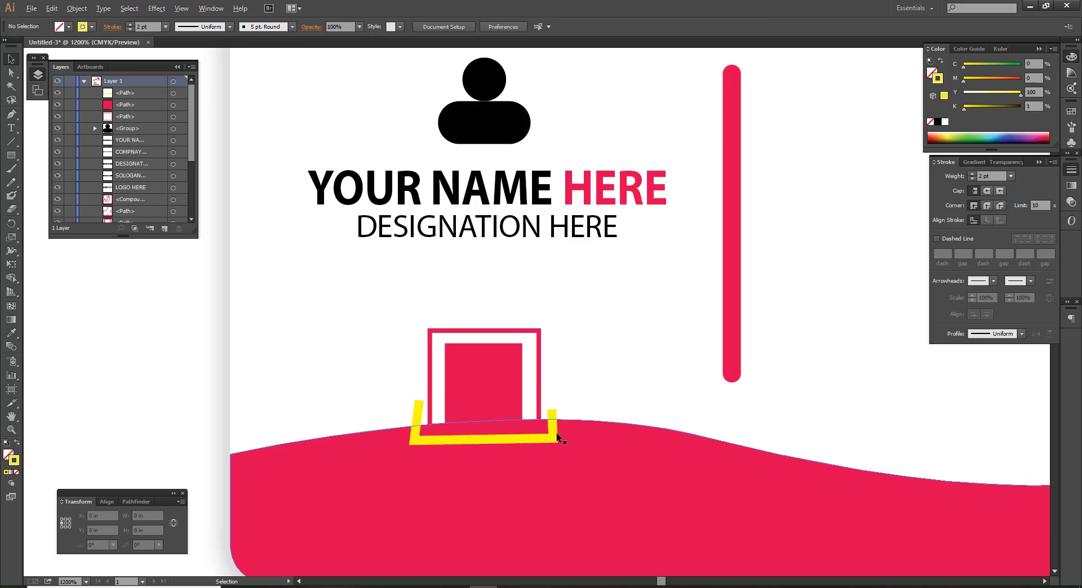
scroll(552, 434, "up", 1)
Add a horizontal guide at the bracket's ends and move the bracket down onto it
key("ctrl+r")
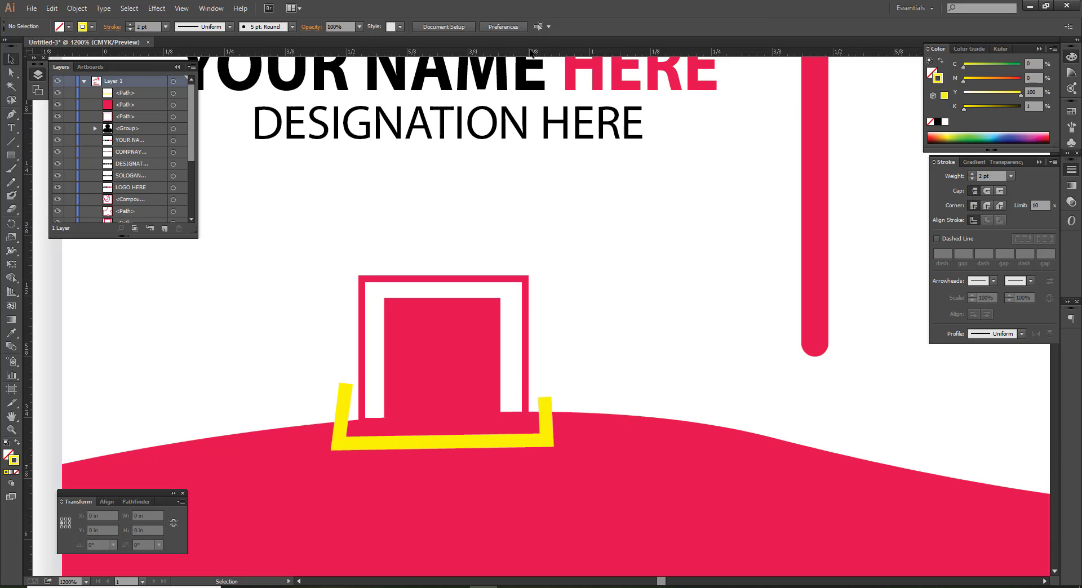
left_click_drag(534, 52, 548, 399)
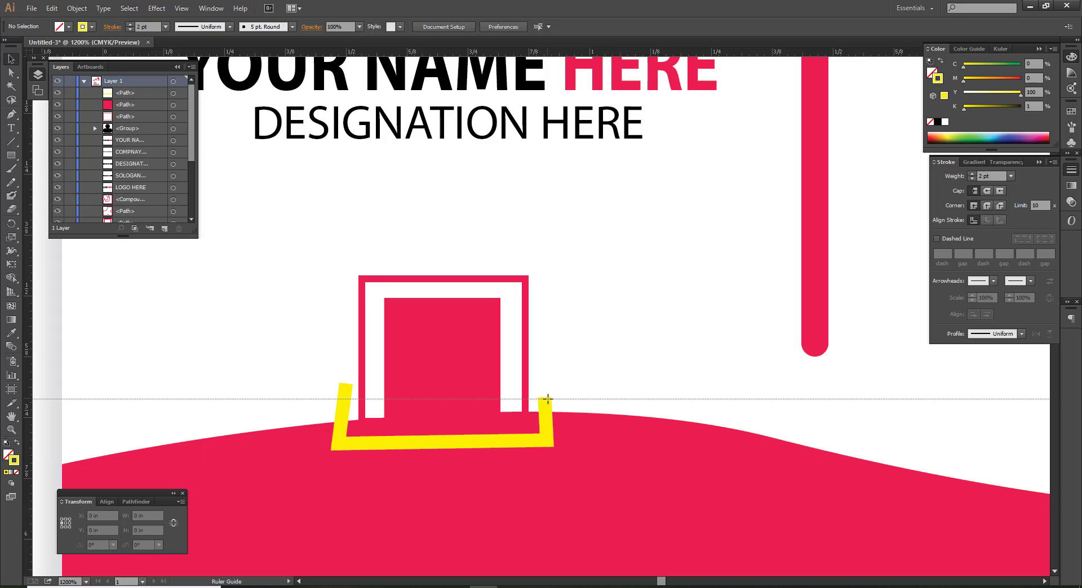
key("a")
left_click_drag(345, 390, 345, 399)
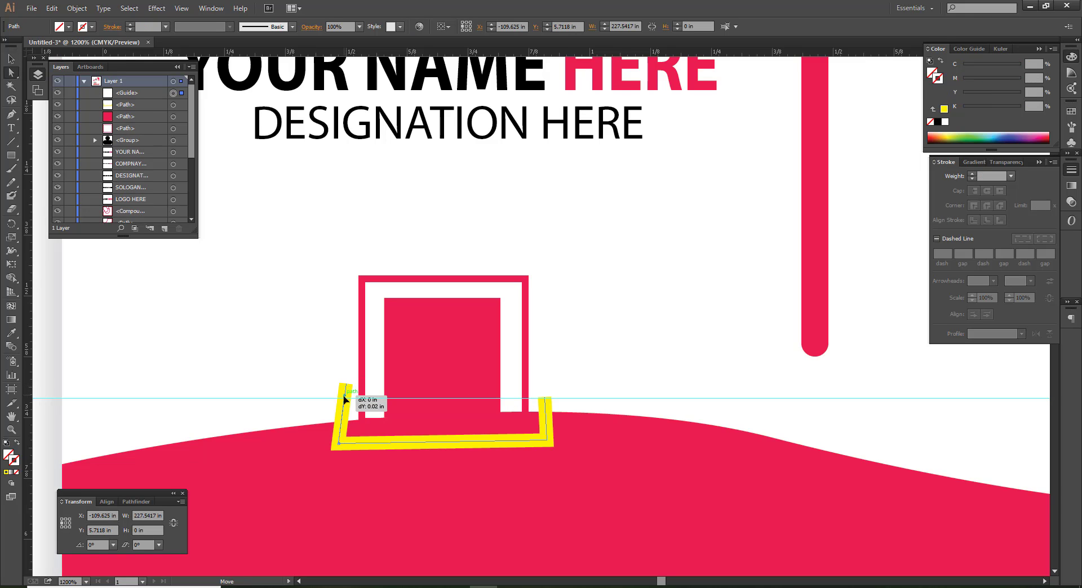
key("v")
Delete the guide and zoom out so both cards are fully visible
scroll(598, 375, "down", 3)
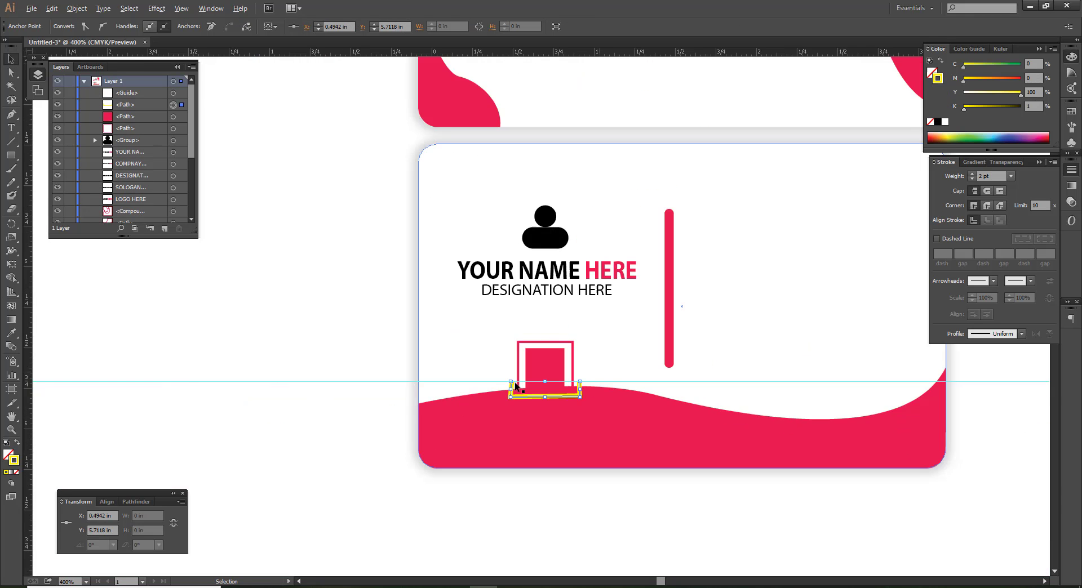
left_click_drag(213, 321, 261, 500)
key("Delete")
key("ctrl+minus")
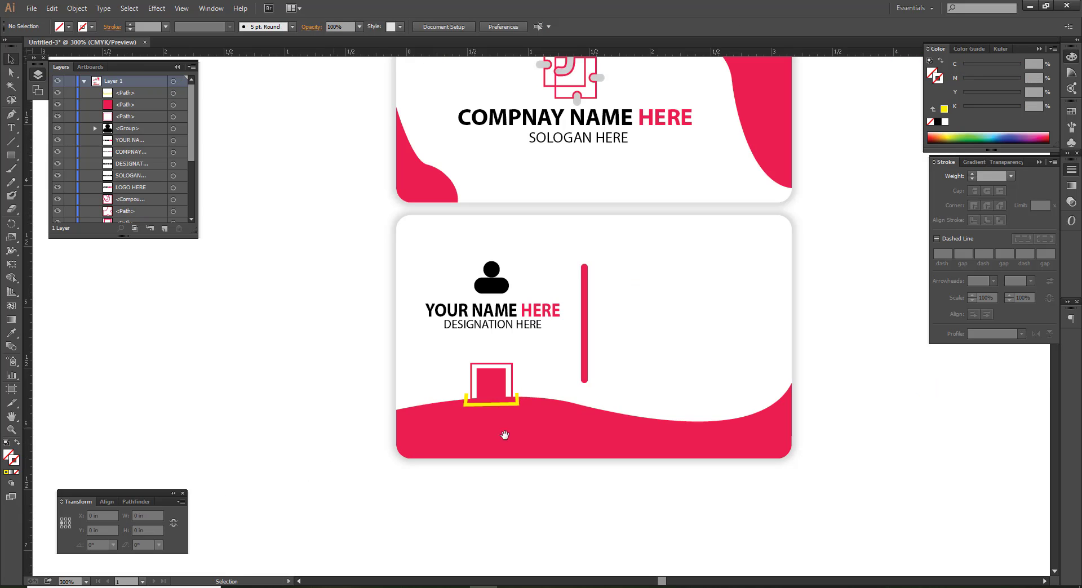
left_click_drag(652, 441, 568, 454)
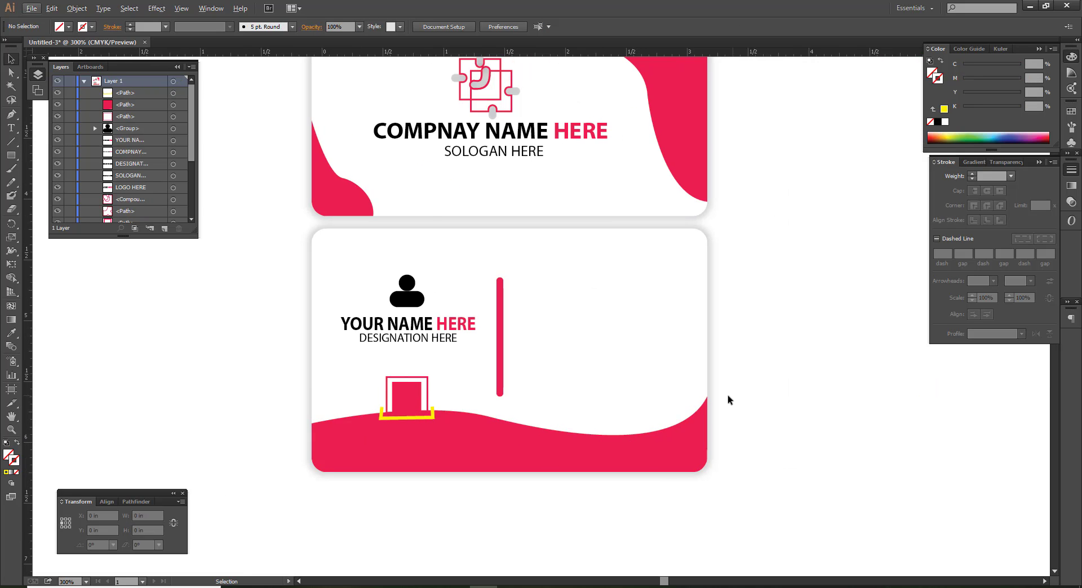
scroll(704, 316, "down", 1)
left_click_drag(708, 314, 639, 322)
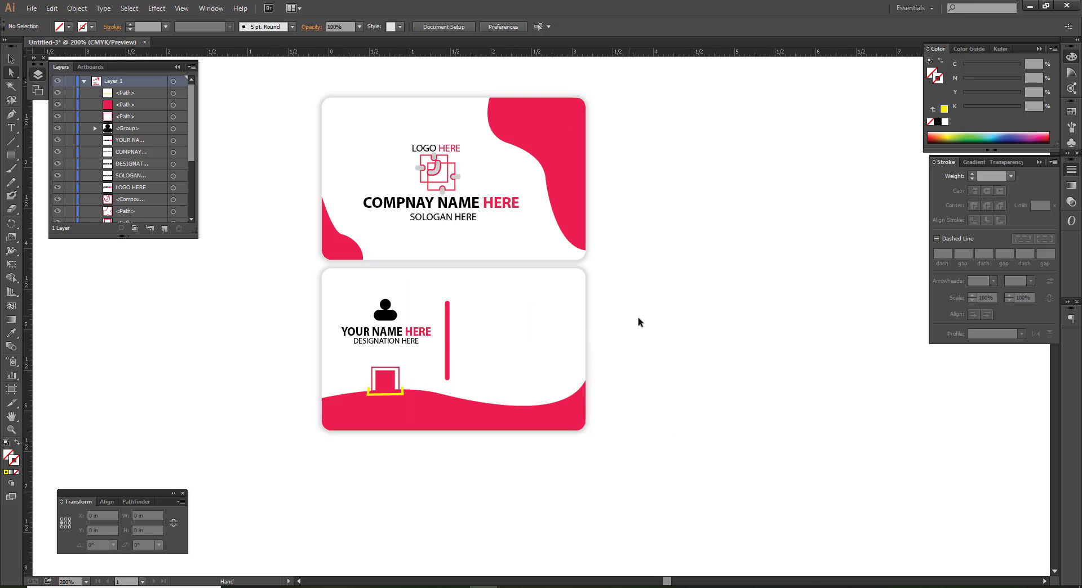
key("v")
left_click(32, 8)
mouse_move(68, 59)
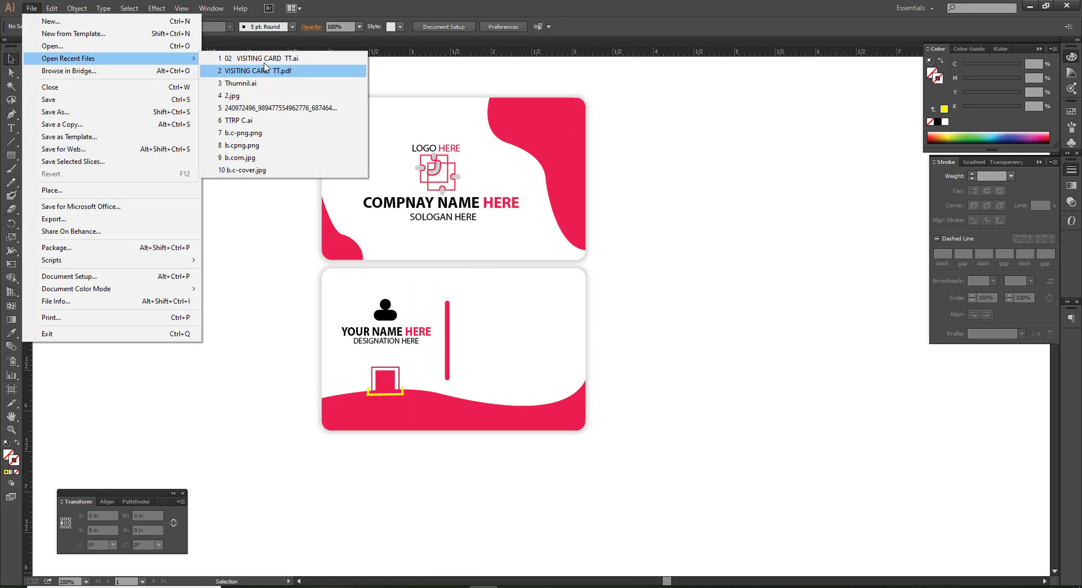
Copy the QR code and four contact icons from VISITING CARD TT.pdf into Untitled-3
left_click(265, 68)
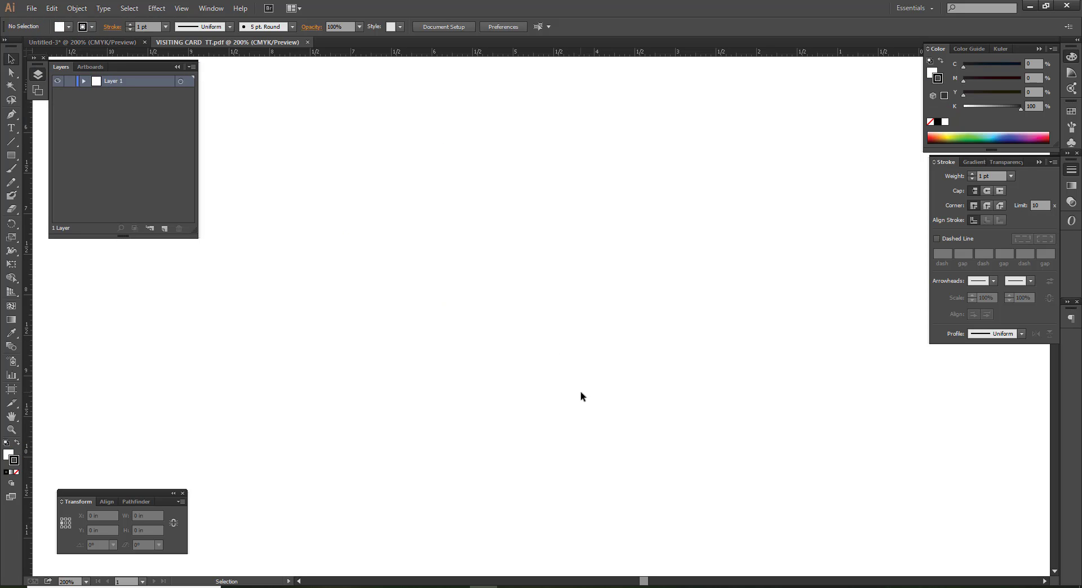
left_click_drag(604, 346, 513, 150)
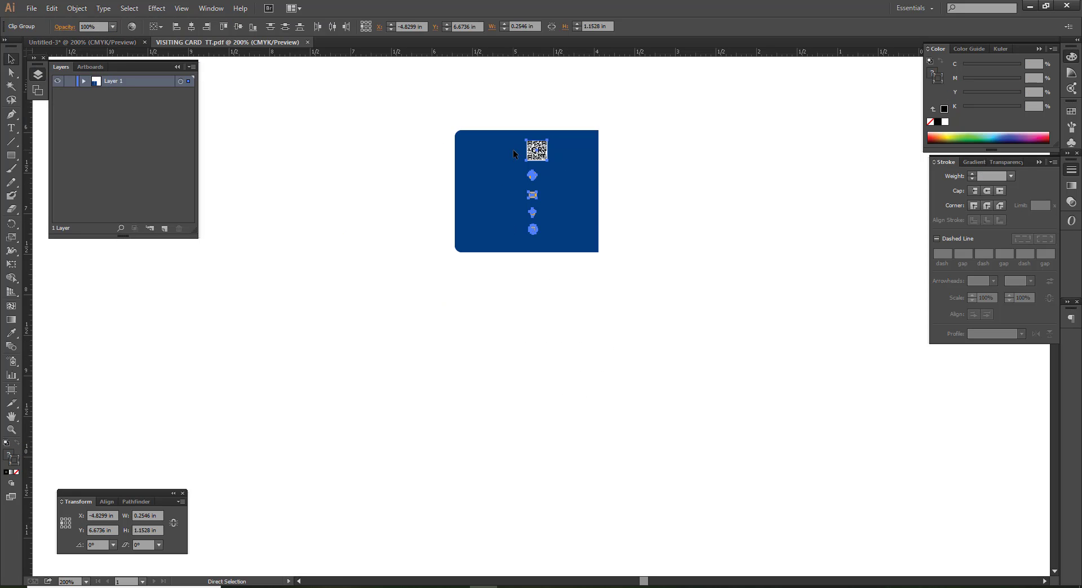
key("v")
left_click(116, 41)
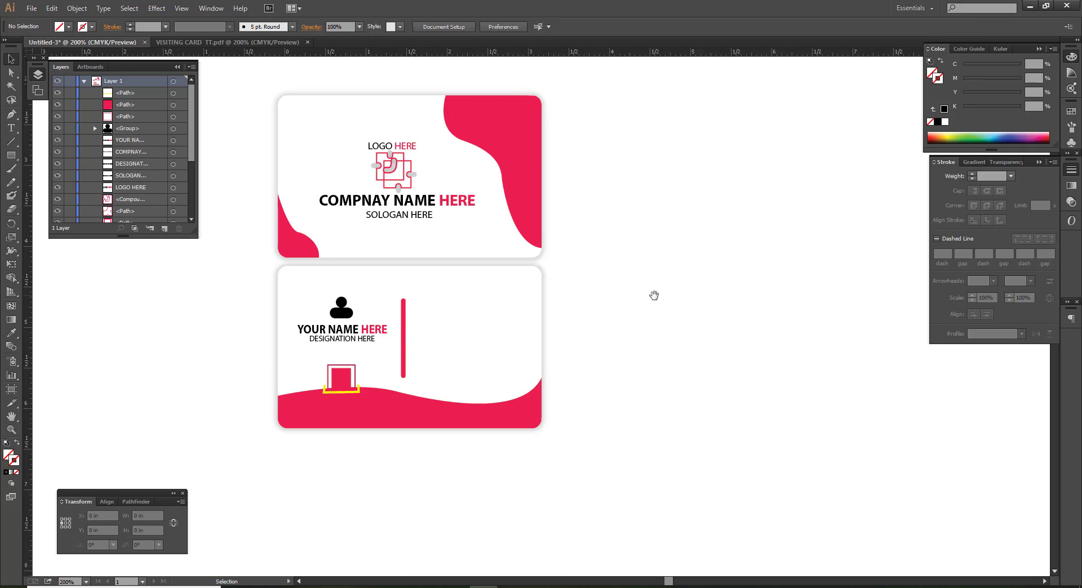
key("ctrl+v")
Move the pasted icons beside the pink bar and set the QR code inside the pink square
left_click_drag(485, 351, 439, 292)
scroll(428, 391, "up", 1)
scroll(423, 365, "left", 3)
left_click_drag(547, 238, 548, 239)
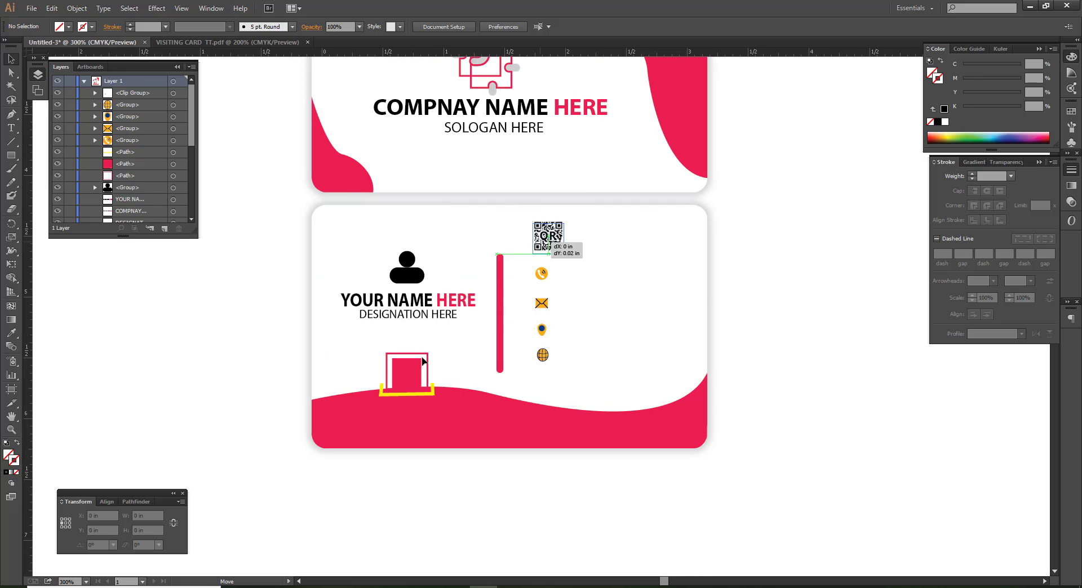
mouse_move(424, 361)
left_mouse_down()
mouse_move(407, 376)
mouse_move(424, 365)
left_mouse_up()
scroll(407, 376, "up", 3)
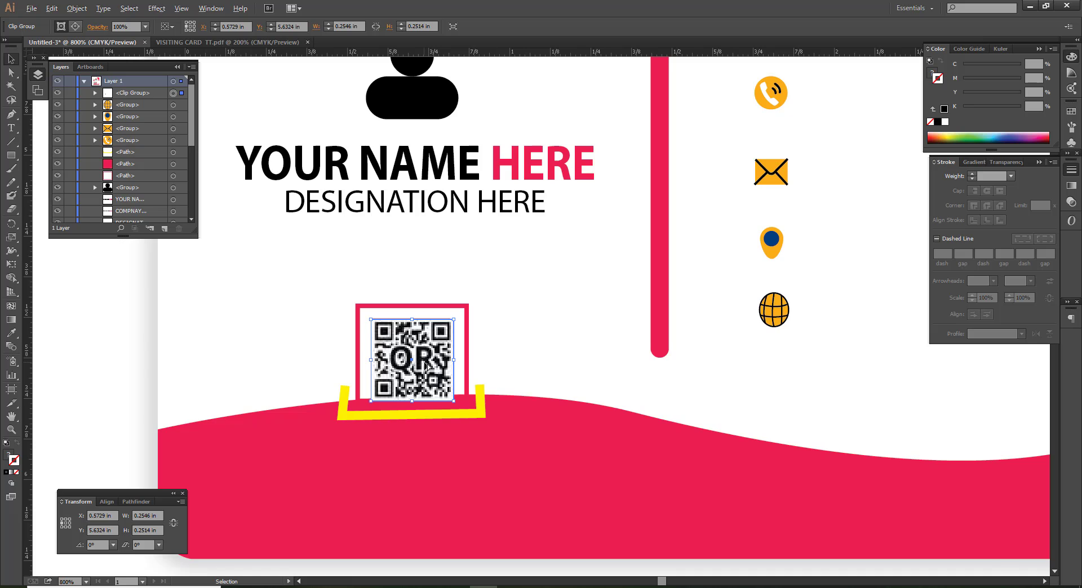
scroll(193, 366, "down", 1)
left_click(200, 370)
Try moving the bracket and giving it a red stroke, then undo both changes
scroll(211, 376, "down", 2)
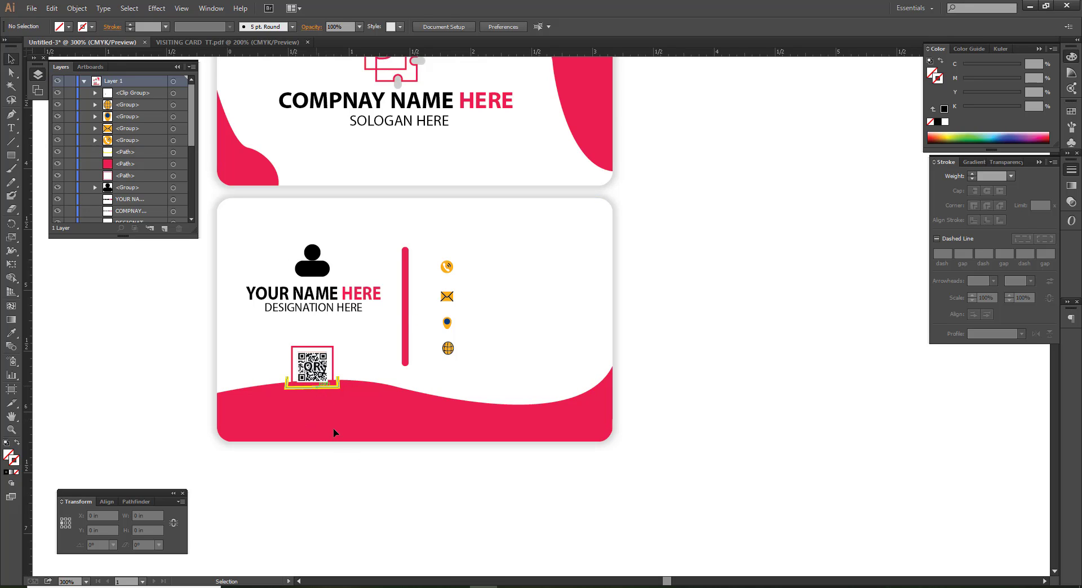
left_click_drag(316, 388, 341, 466)
key("ctrl+z")
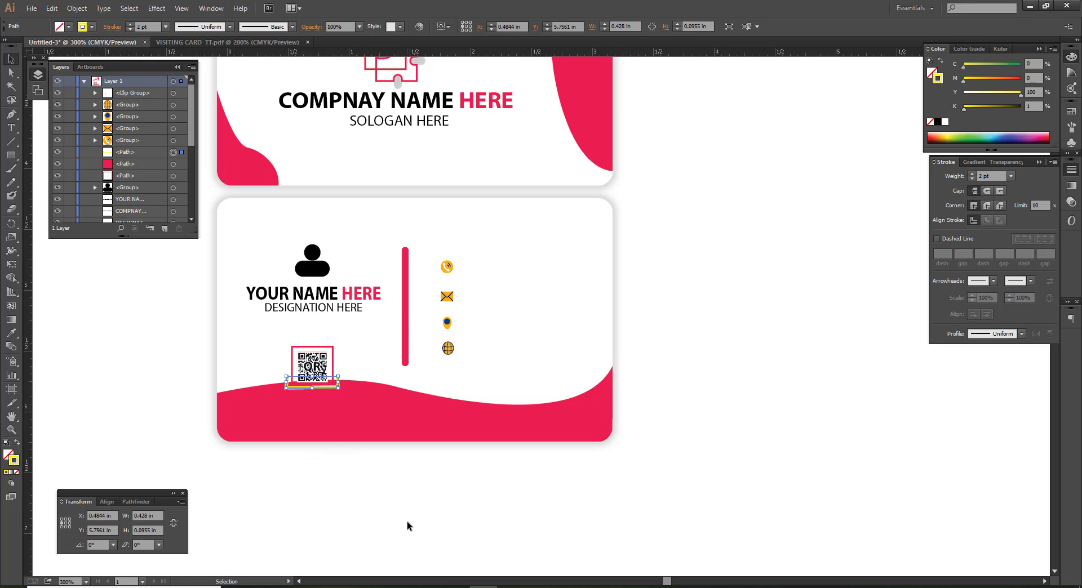
left_click_drag(1012, 85, 1023, 79)
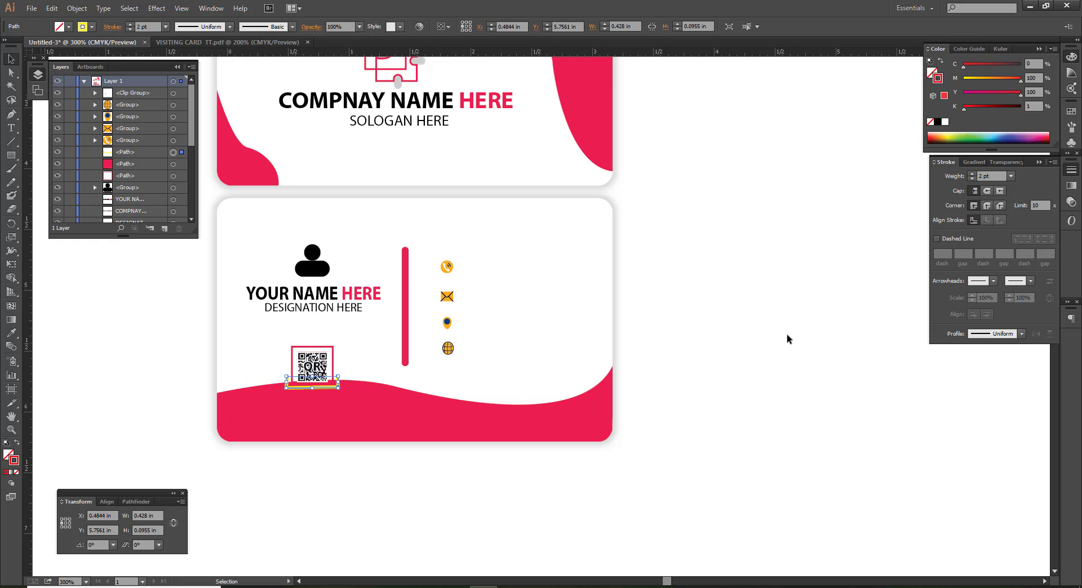
left_click(787, 338)
key("ctrl+z")
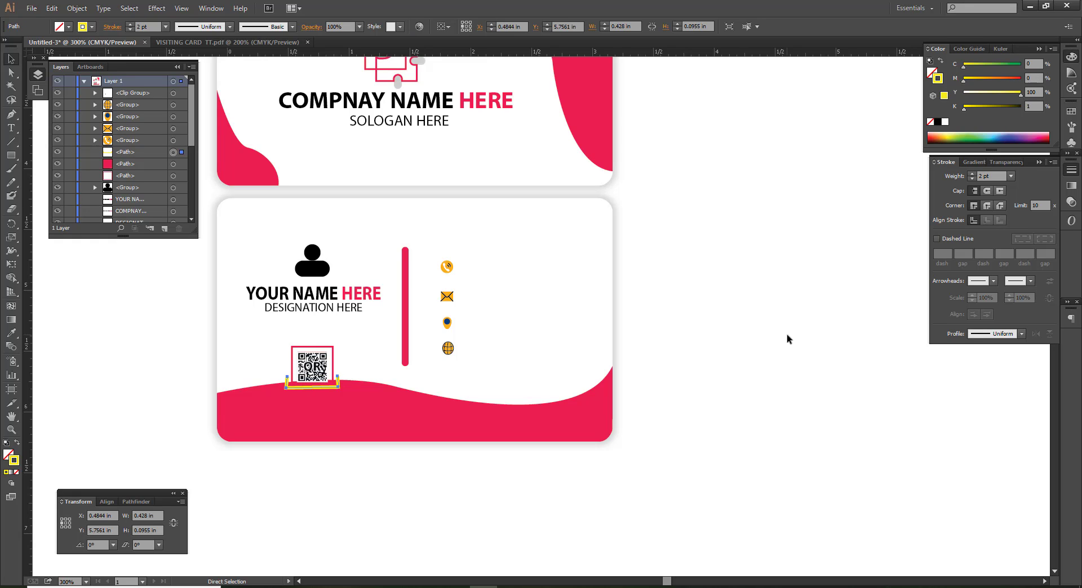
key("ctrl+z")
left_click(787, 336)
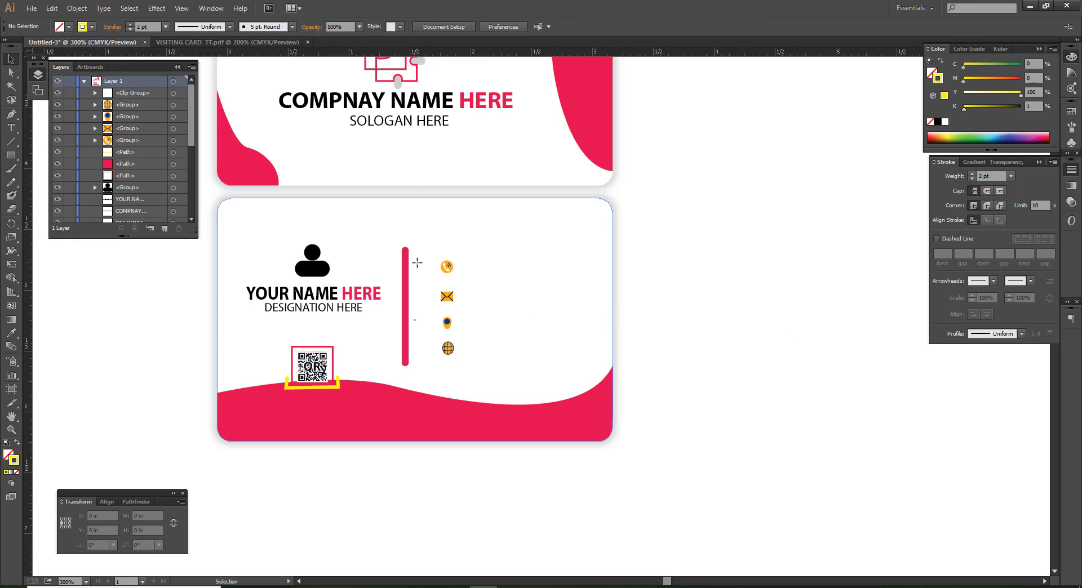
Nudge the four contact icons slightly up and left beside the pink divider
key("d")
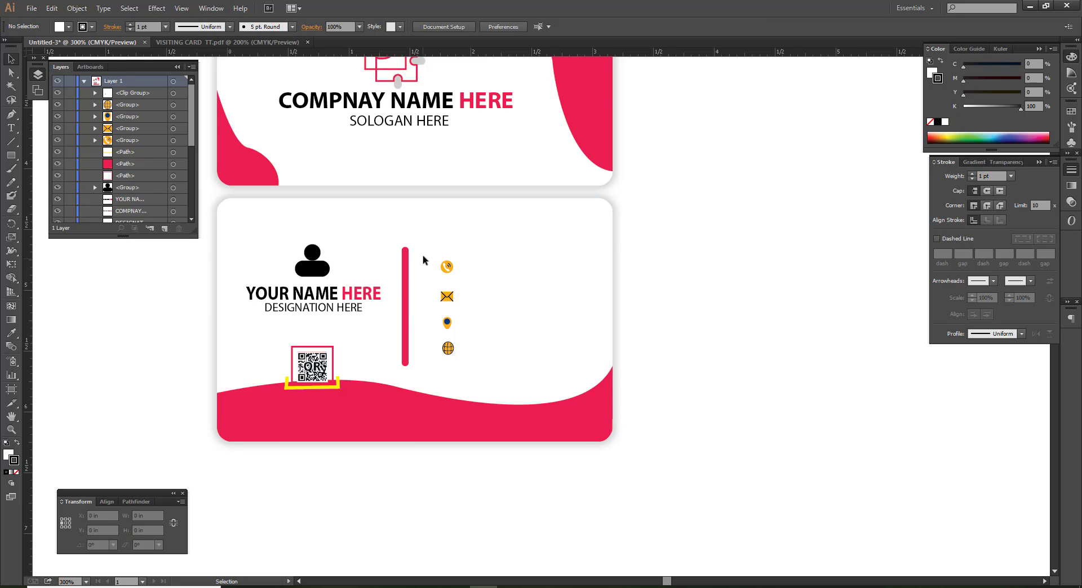
left_click_drag(425, 260, 474, 372)
left_click_drag(447, 297, 443, 294)
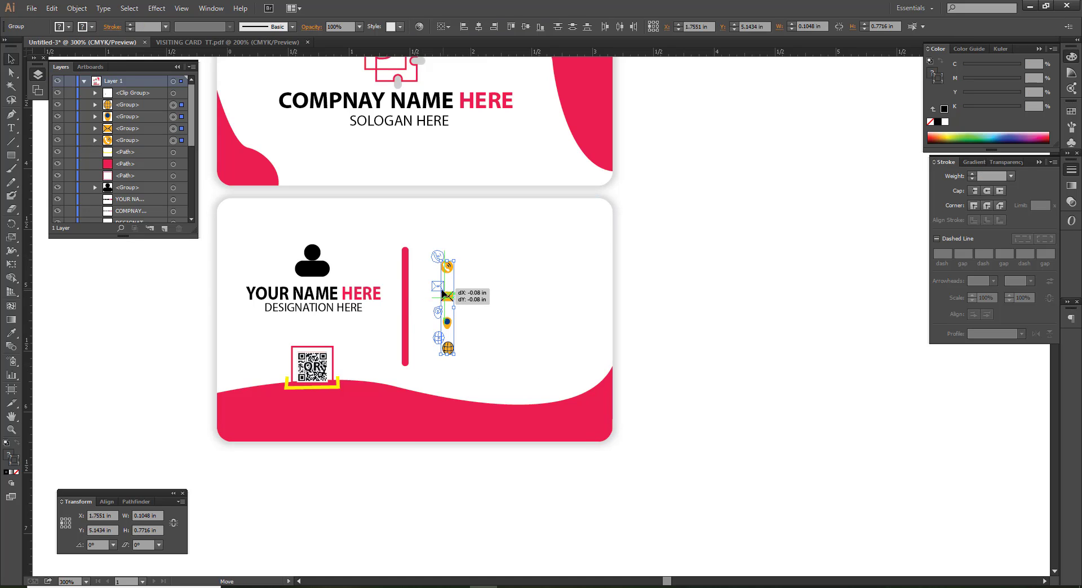
left_click(725, 323)
Zoom out, reselect the contact icons to check their column, and pan to both cards
key("ctrl+minus")
mouse_move(661, 307)
left_mouse_down()
mouse_move(640, 306)
mouse_move(630, 323)
left_mouse_up()
scroll(466, 357, "up", 1)
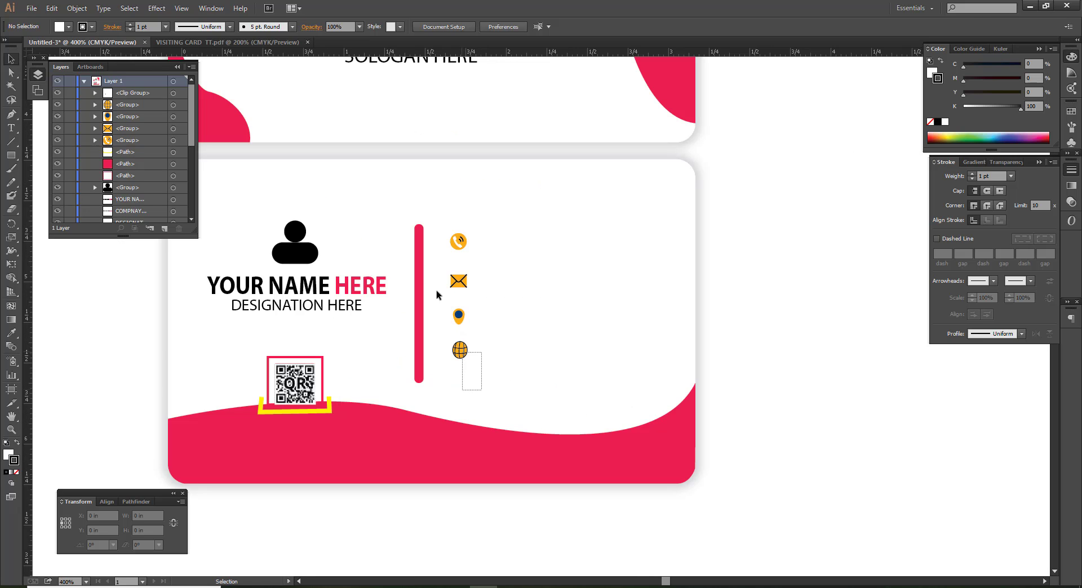
mouse_move(482, 391)
left_mouse_down()
mouse_move(445, 225)
mouse_move(444, 256)
left_mouse_up()
scroll(453, 246, "up", 3)
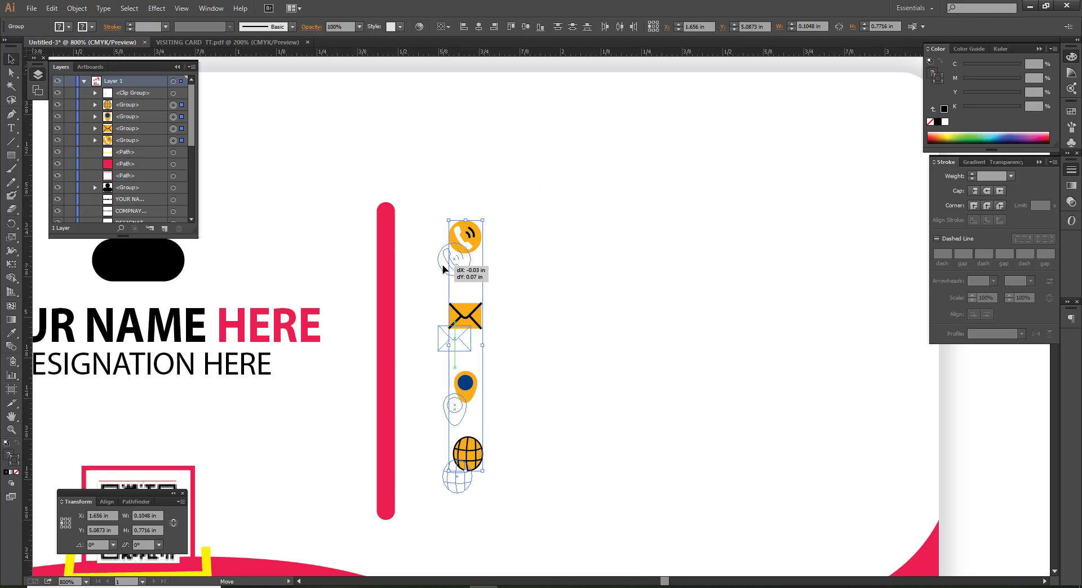
left_click(531, 289)
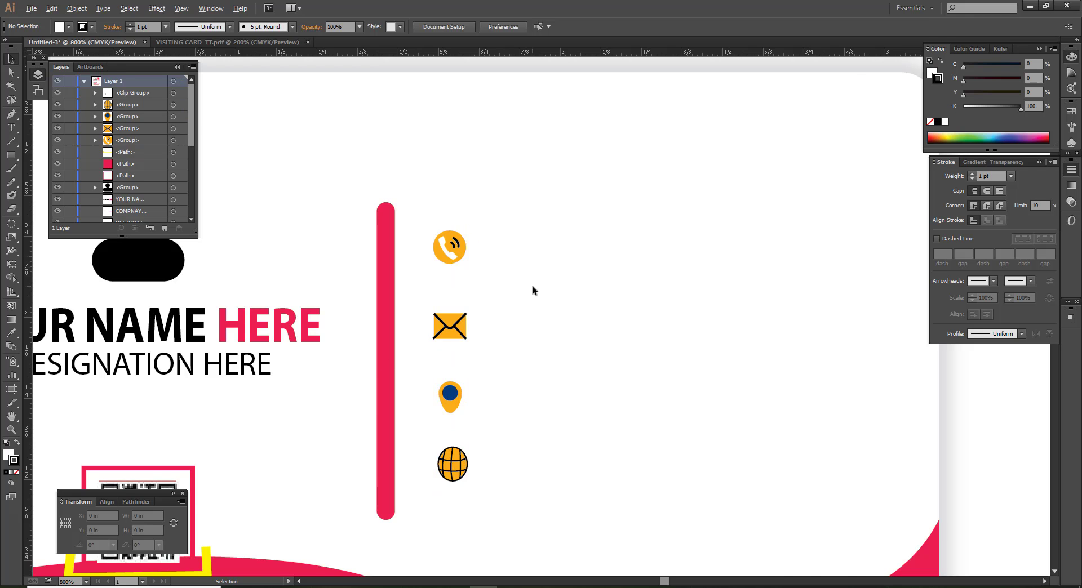
scroll(531, 289, "down", 2)
scroll(532, 290, "down", 1)
left_click_drag(556, 269, 530, 300)
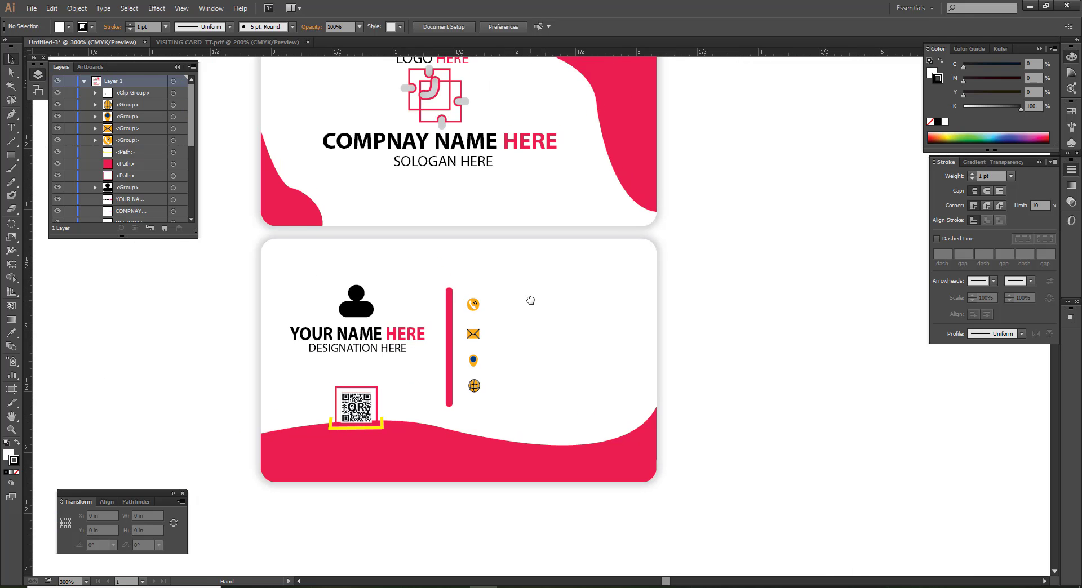
scroll(548, 331, "up", 2)
scroll(549, 330, "down", 1)
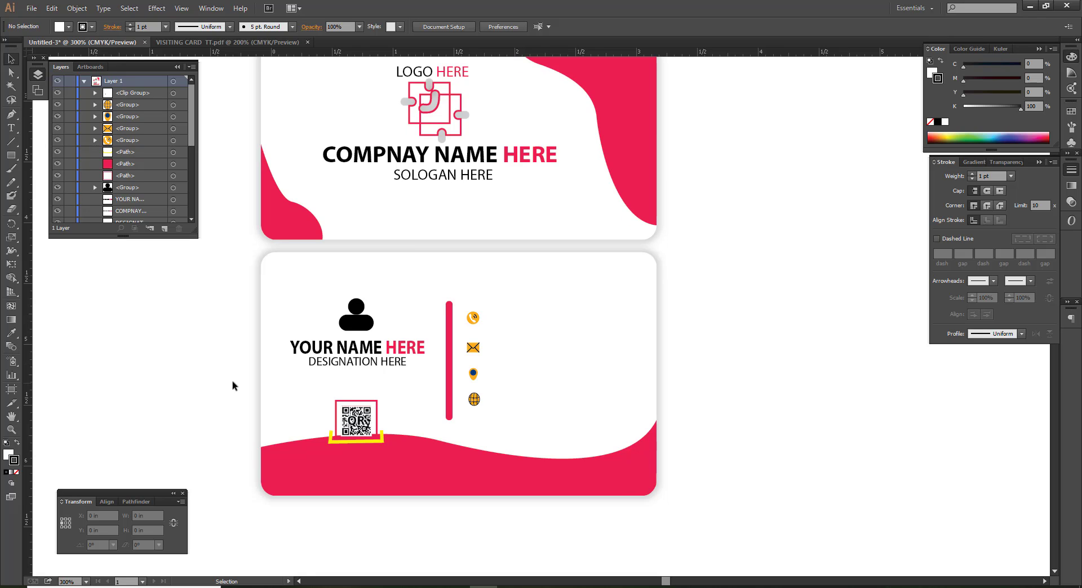
Copy DESIGNATION HERE beside the phone icon as '+000XXXXXXXXXXXXXXXX' and duplicate it for the other icons
left_click_drag(330, 365, 517, 316)
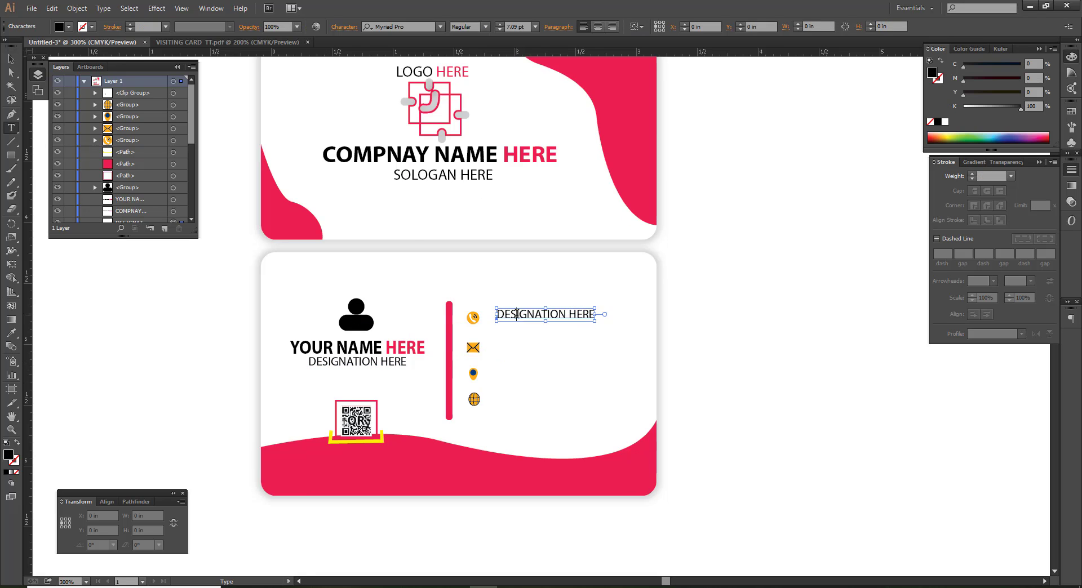
triple_click(517, 314)
type("+000X")
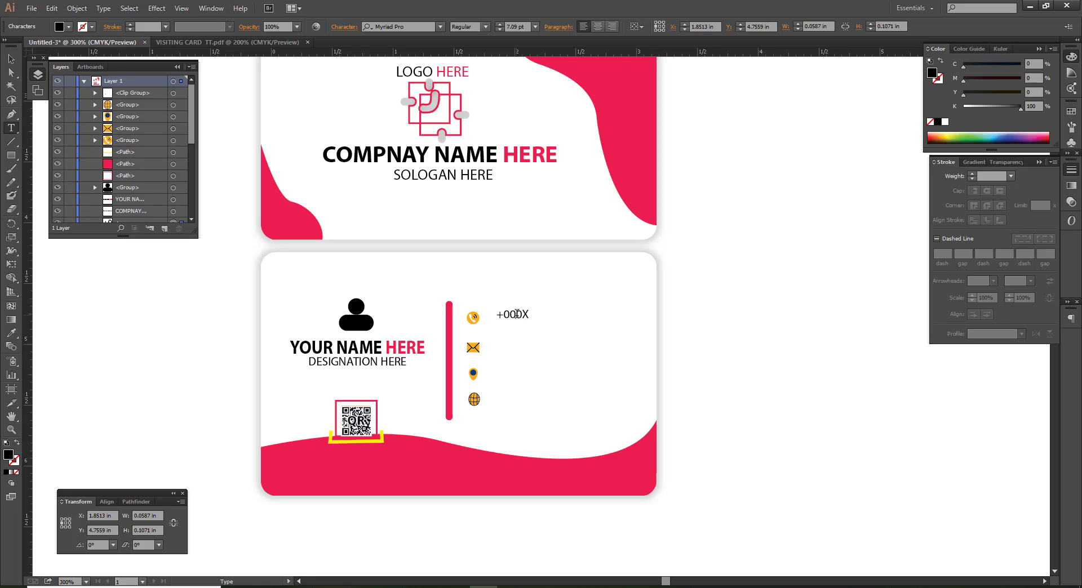
type("XXXXXXXXXXXXXXX")
key("Escape")
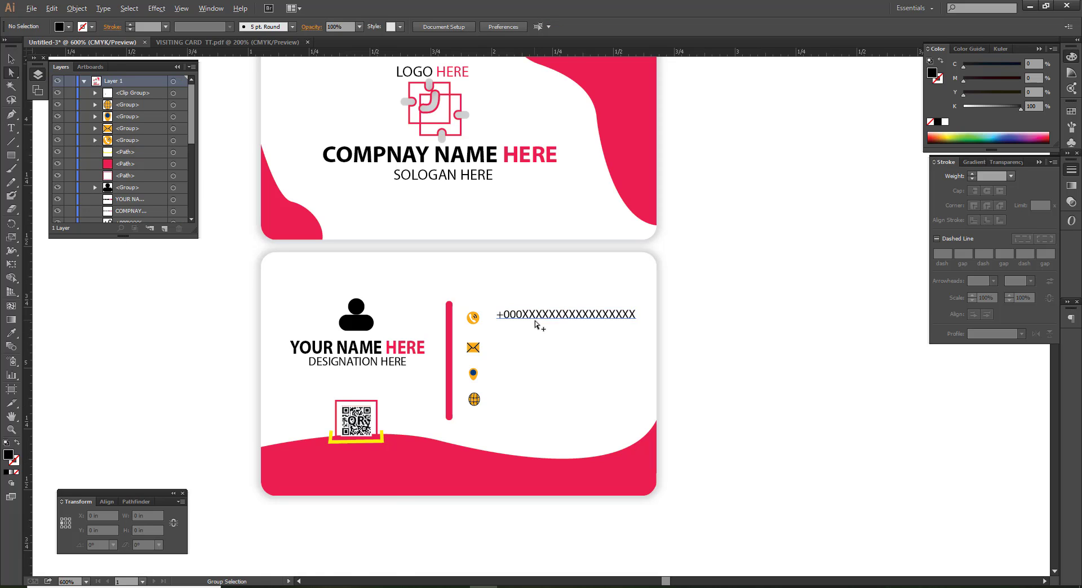
key("ctrl+plus")
key("ctrl+plus")
mouse_move(534, 307)
left_mouse_down()
mouse_move(514, 315)
mouse_move(552, 371)
mouse_move(552, 480)
left_mouse_up()
key("t")
key("a")
key("t")
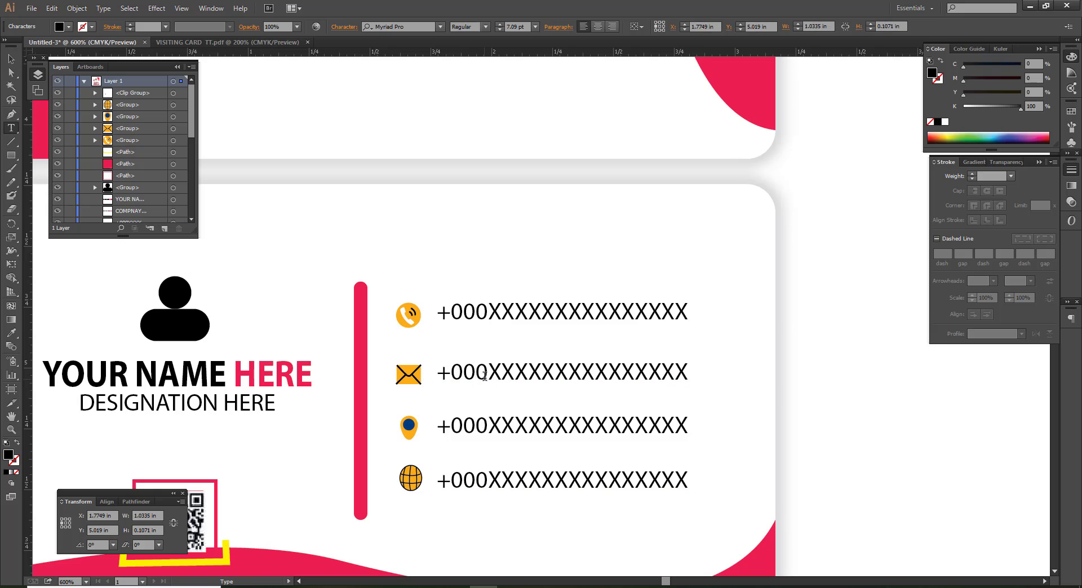
left_click_drag(487, 371, 406, 371)
type("E")
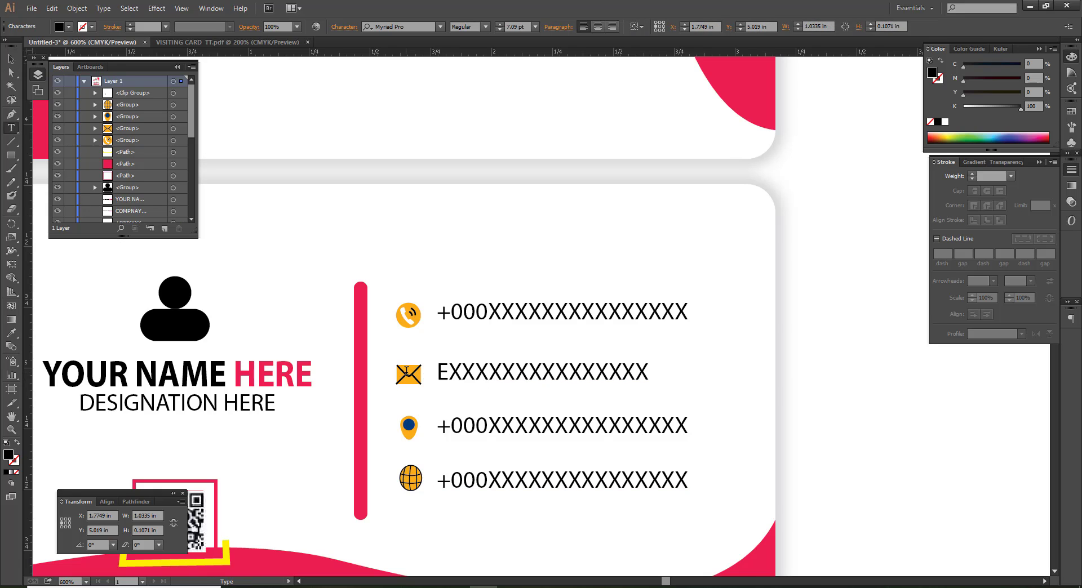
type("mail.")
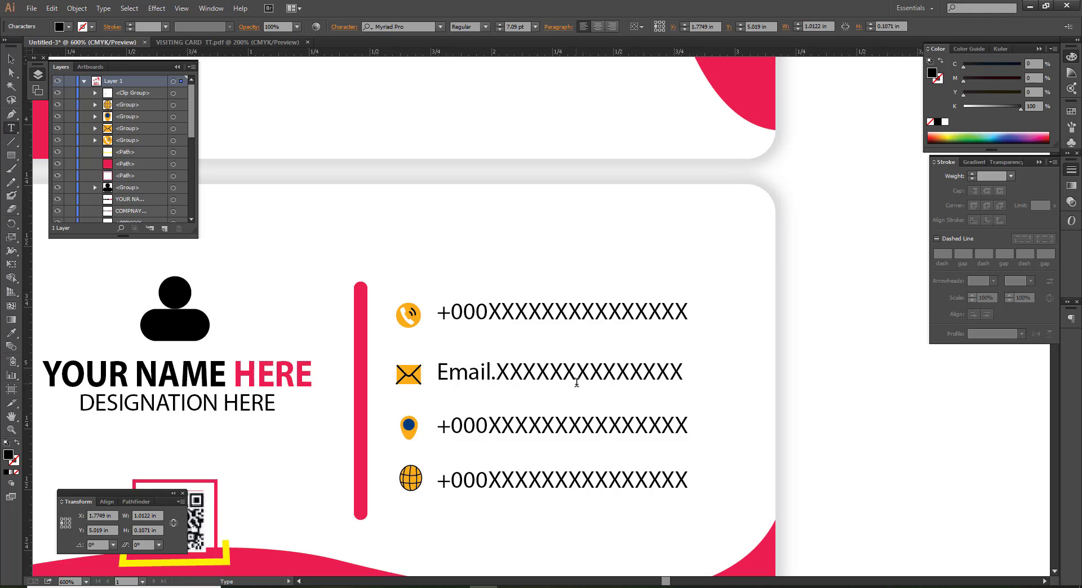
left_click_drag(487, 425, 394, 428)
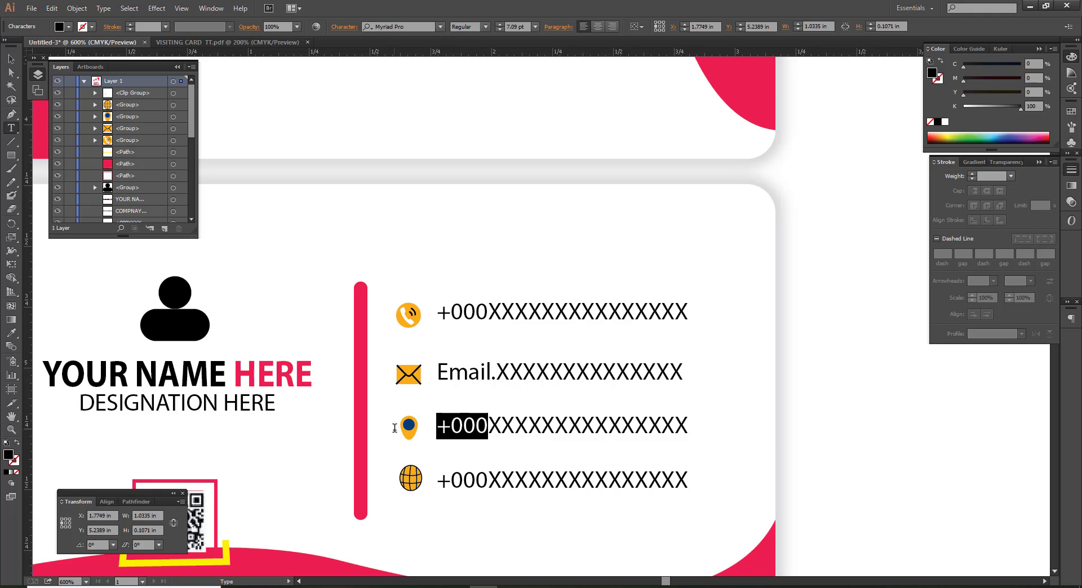
type("Add.X")
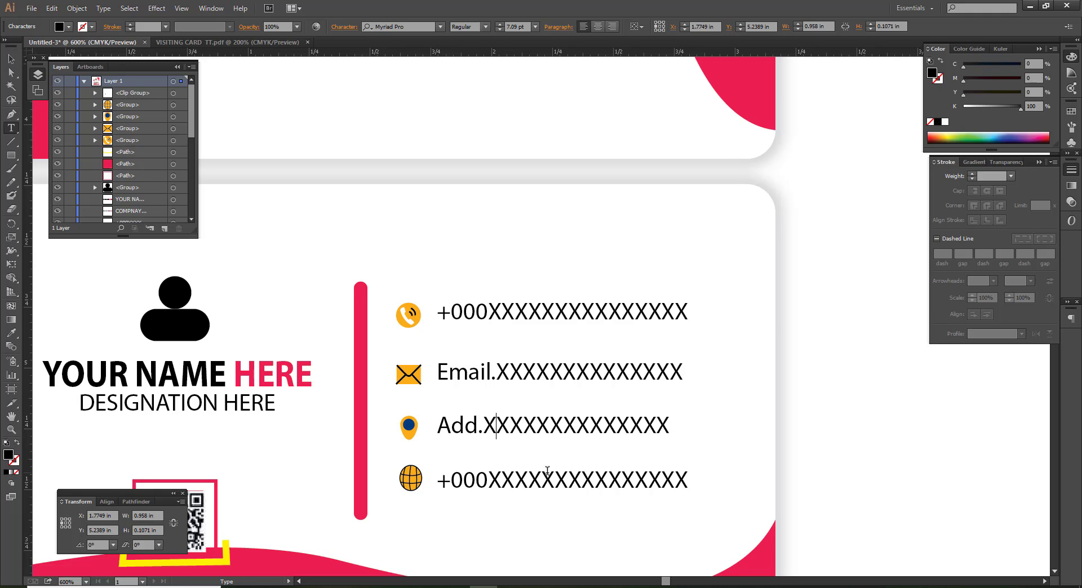
type("x")
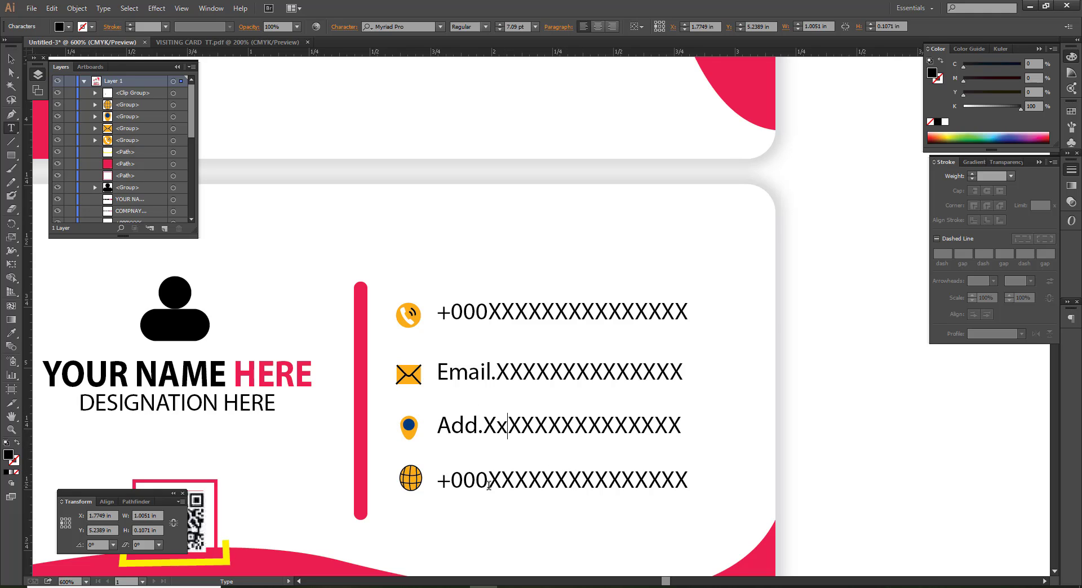
left_click_drag(488, 483, 419, 484)
type("w")
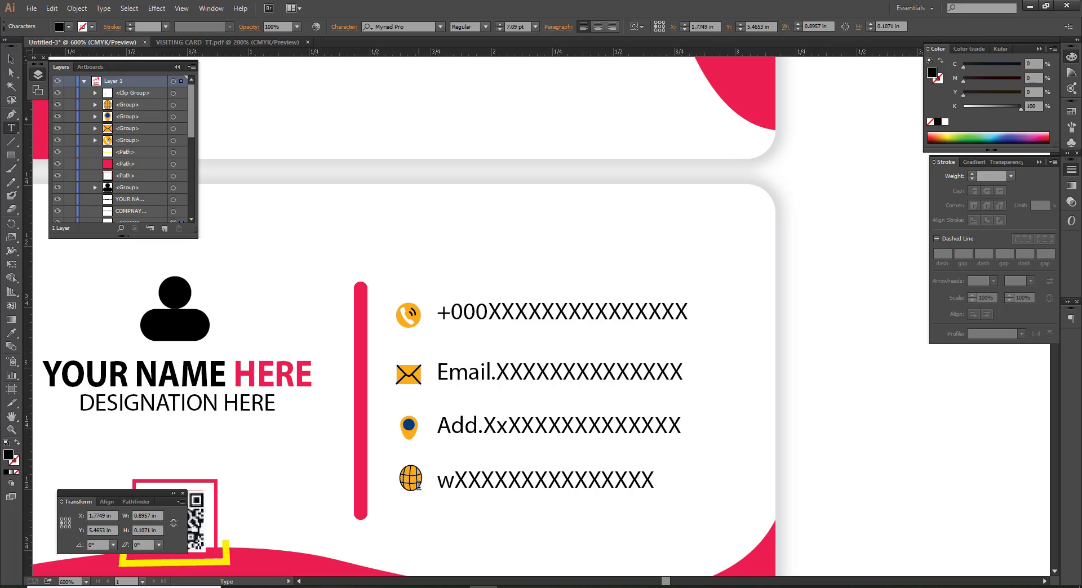
key("BackSpace")
type("WWW")
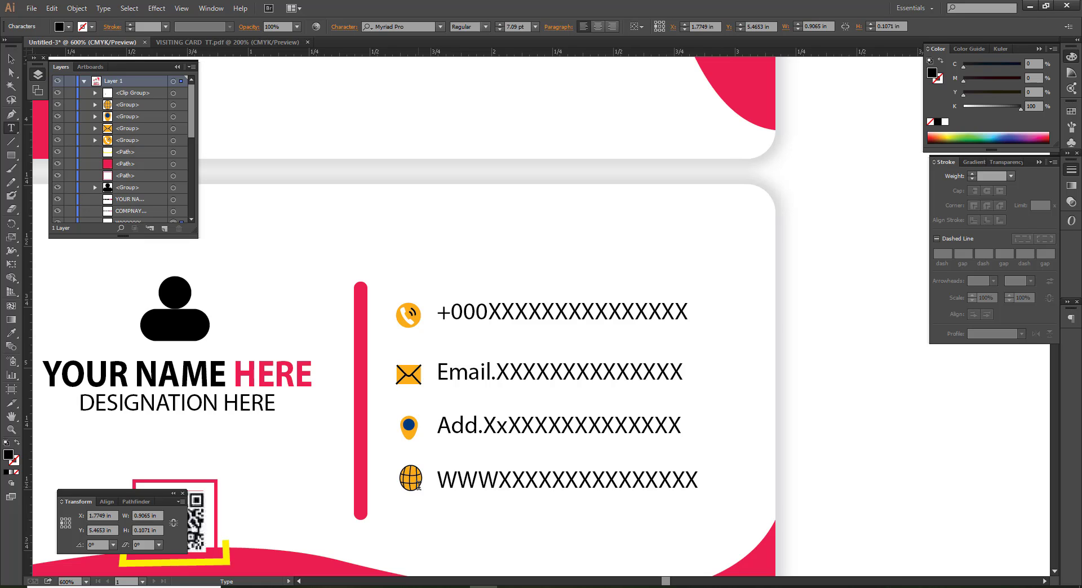
type(".")
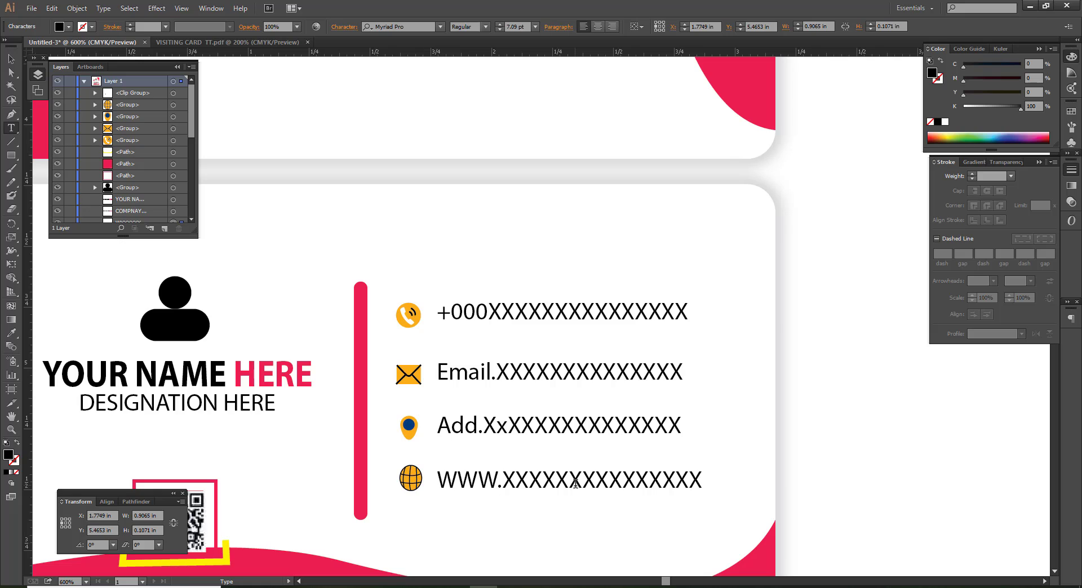
key("Escape")
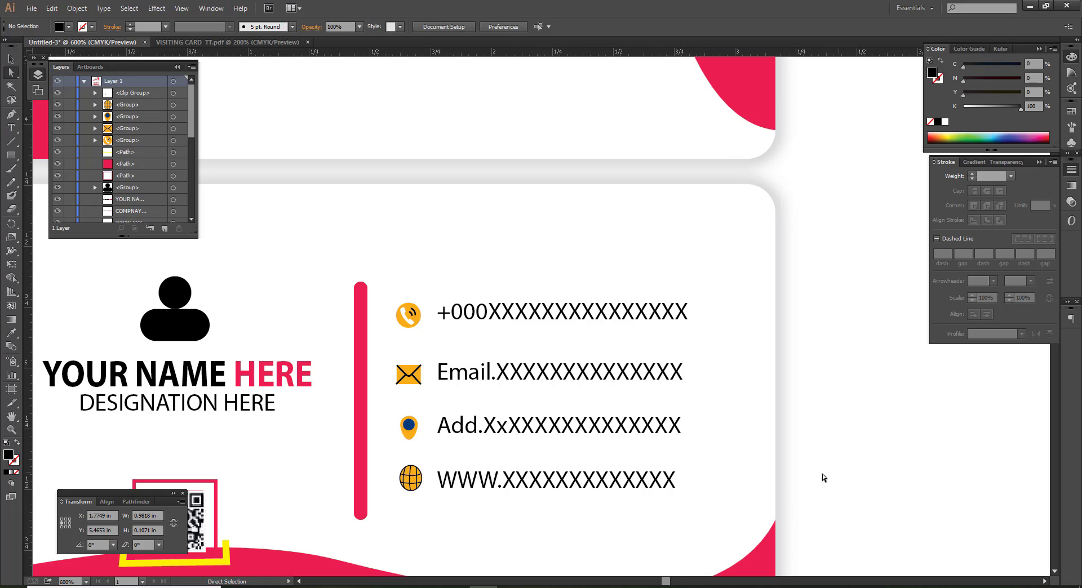
left_click(675, 487)
left_click_drag(676, 483, 681, 483)
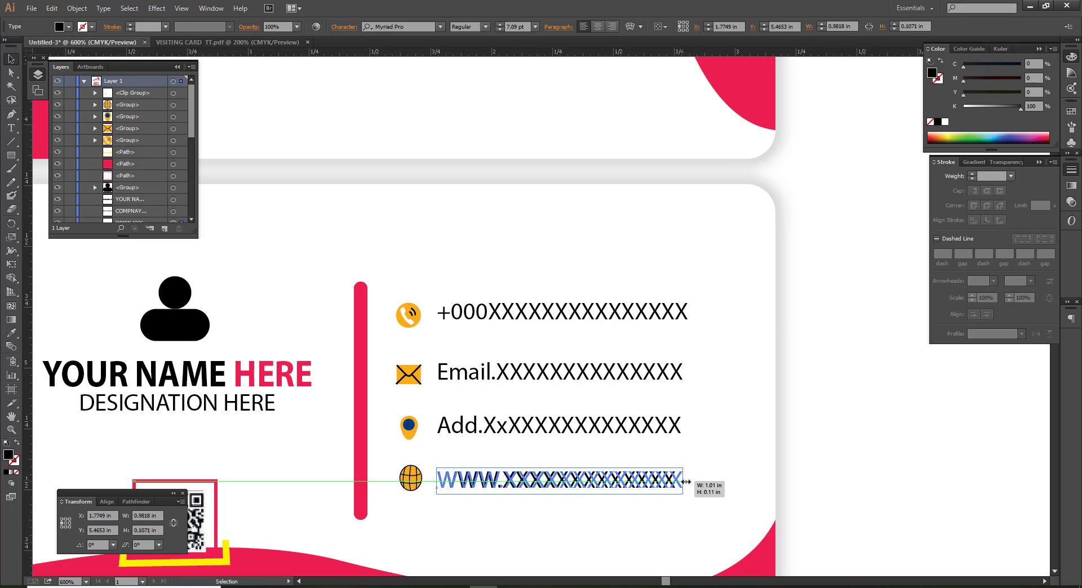
Select both cards and Alt-Shift-drag a duplicate pair to the right of the originals
left_click(820, 464)
scroll(820, 465, "down", 1)
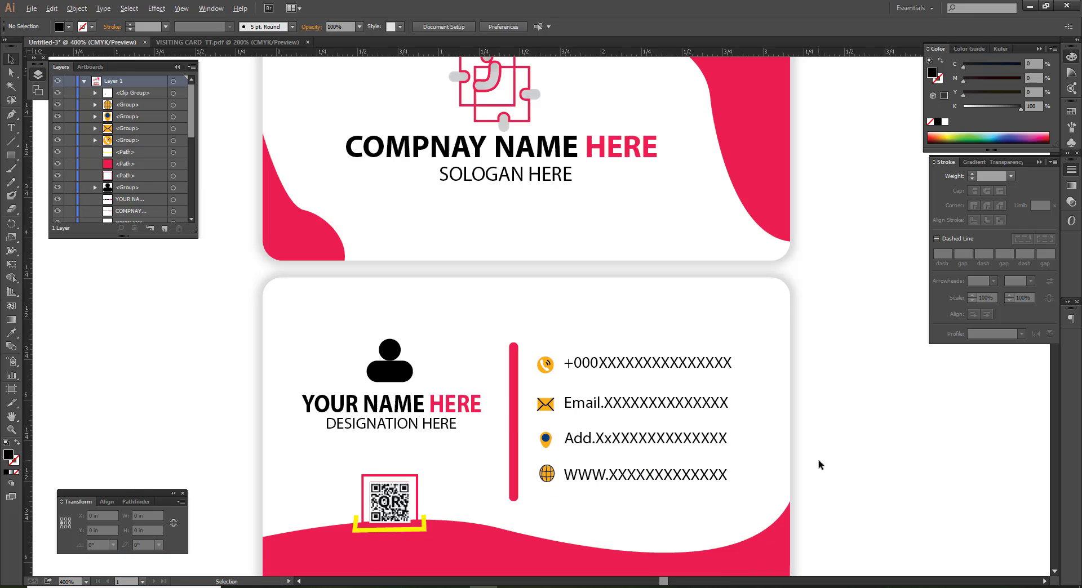
scroll(820, 465, "down", 1)
left_click_drag(857, 454, 718, 445)
scroll(721, 445, "down", 1)
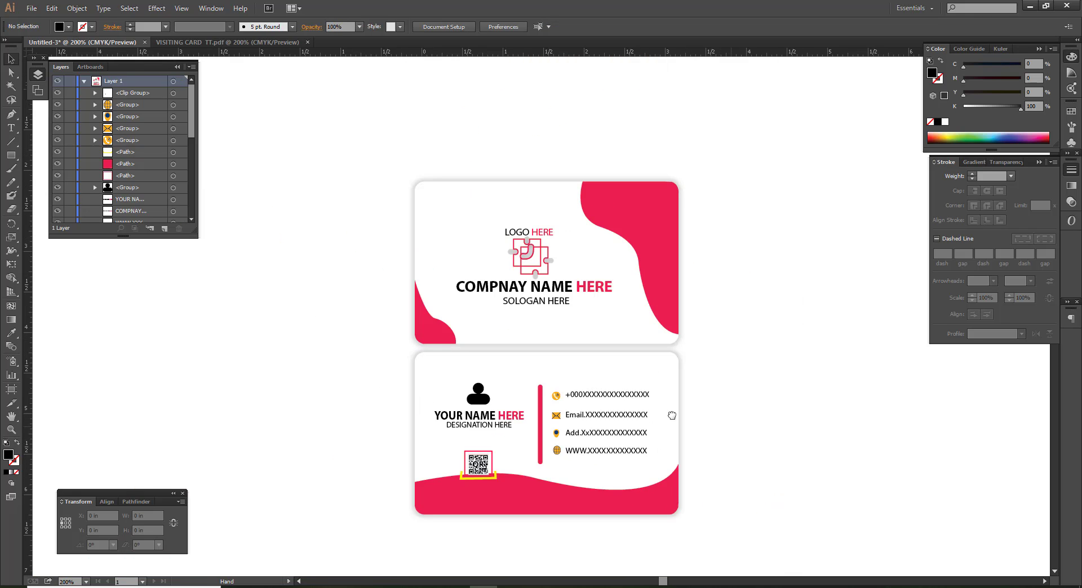
left_click_drag(673, 416, 624, 410)
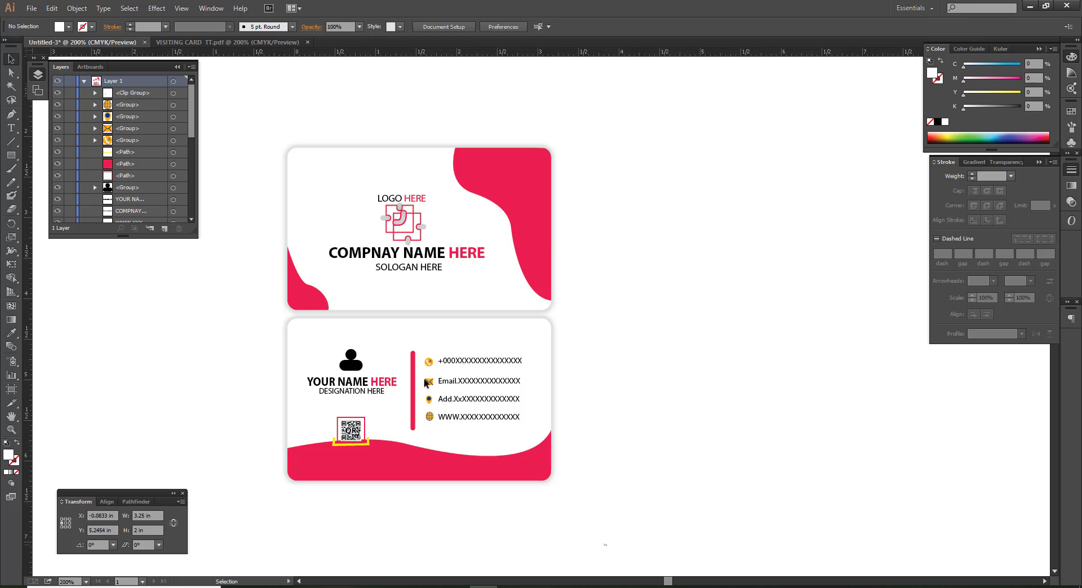
left_click_drag(607, 546, 230, 124)
left_click_drag(290, 189, 571, 121)
left_click(572, 107)
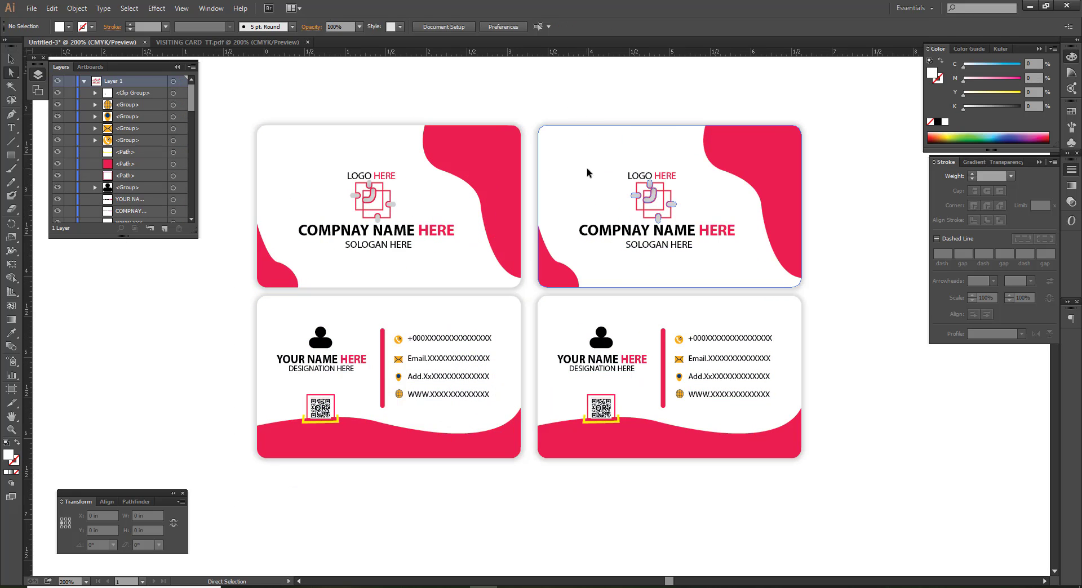
Fill the copied cards' backgrounds pale yellow (C 9, Y 38) after trying cyan and pink
left_click(632, 309)
key("a")
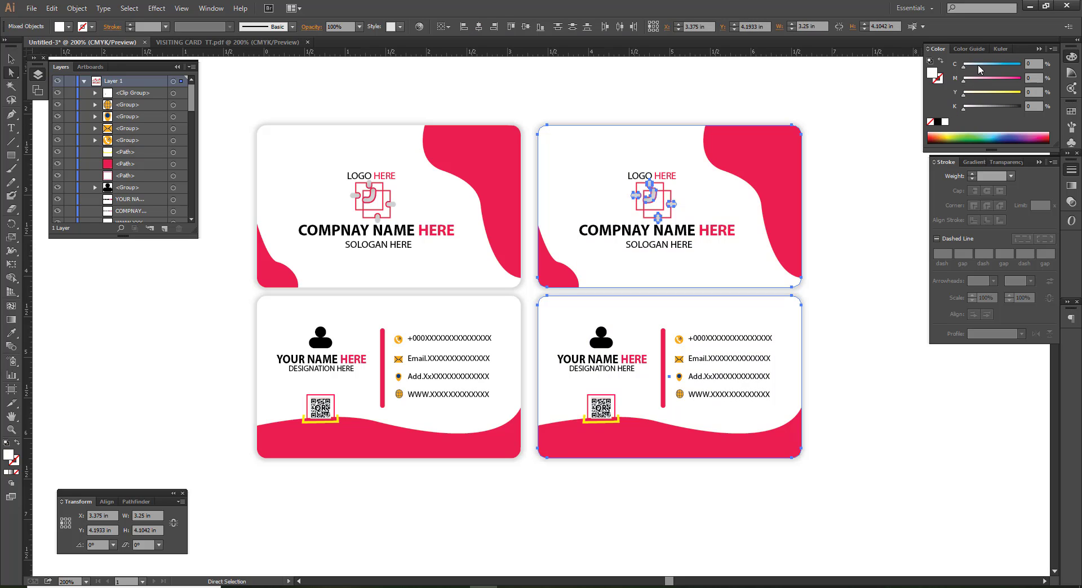
left_click(979, 68)
key("ctrl+z")
left_click(993, 84)
key("ctrl+z")
left_click(969, 68)
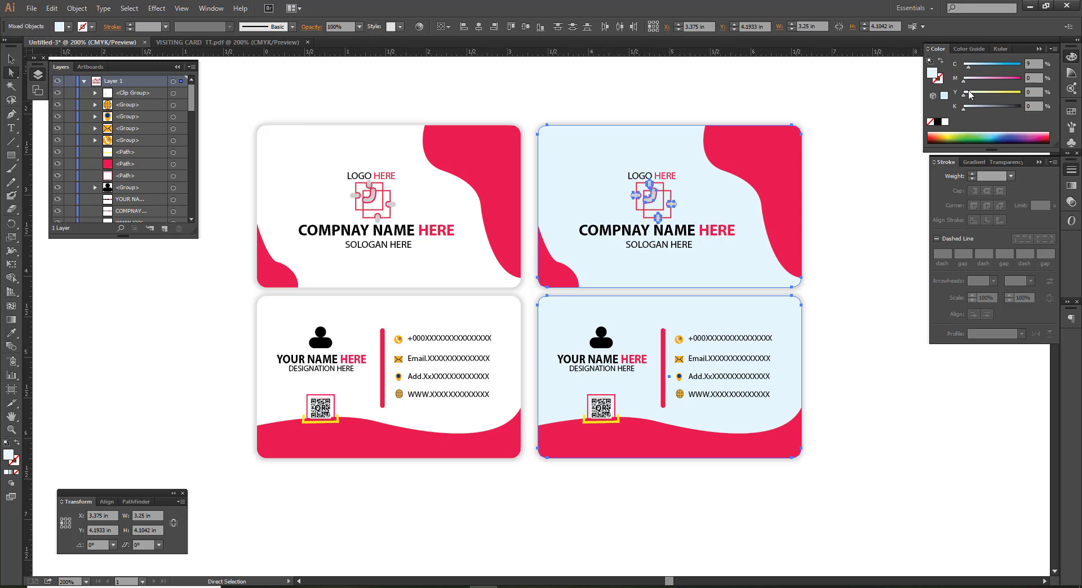
left_click(985, 93)
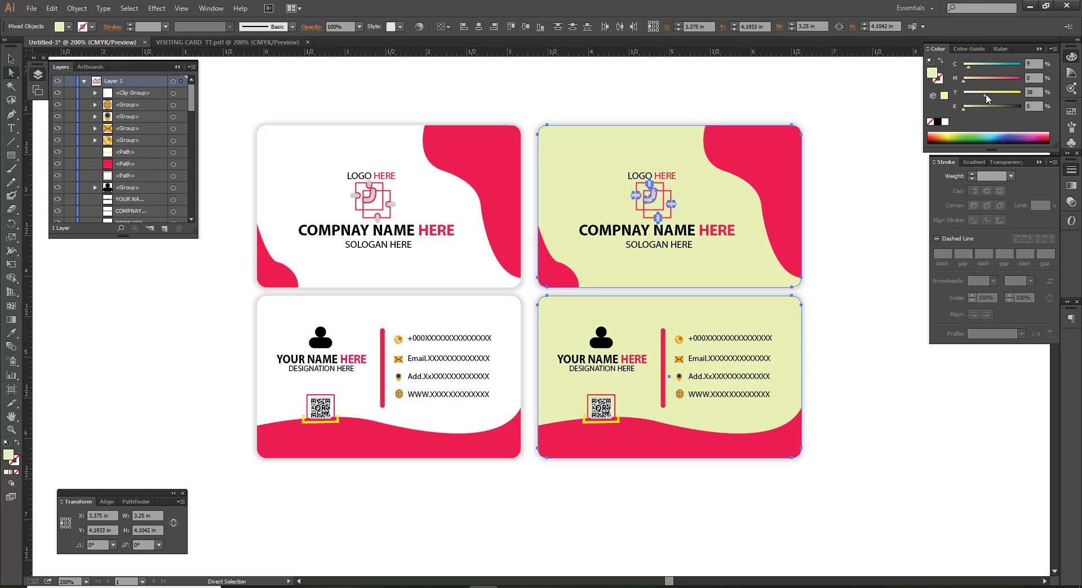
Deselect everything and hide all panels with Tab to preview both card pairs
left_click(847, 219)
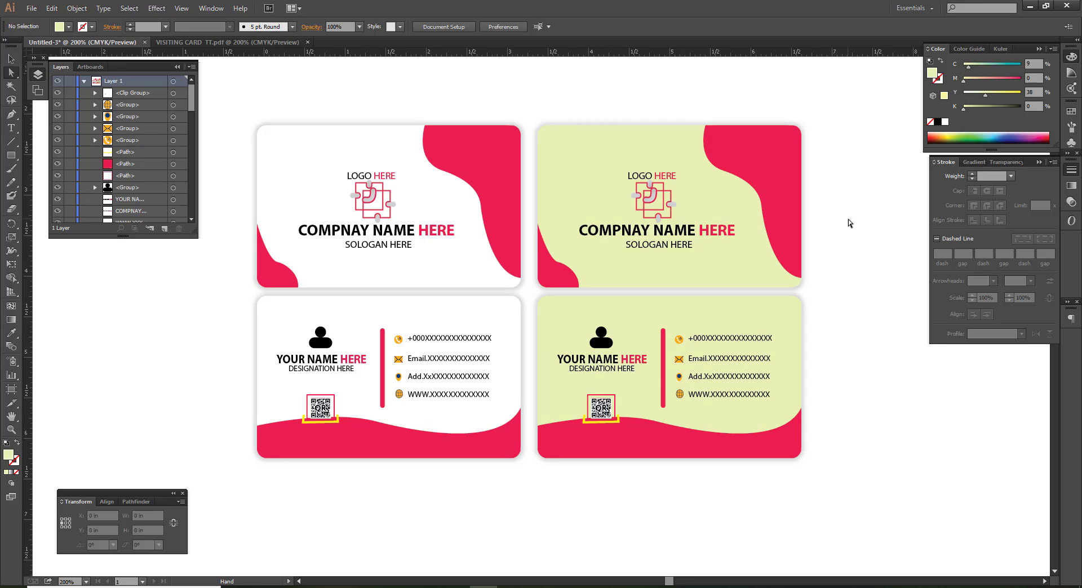
left_click_drag(847, 218, 853, 211)
key("Tab")
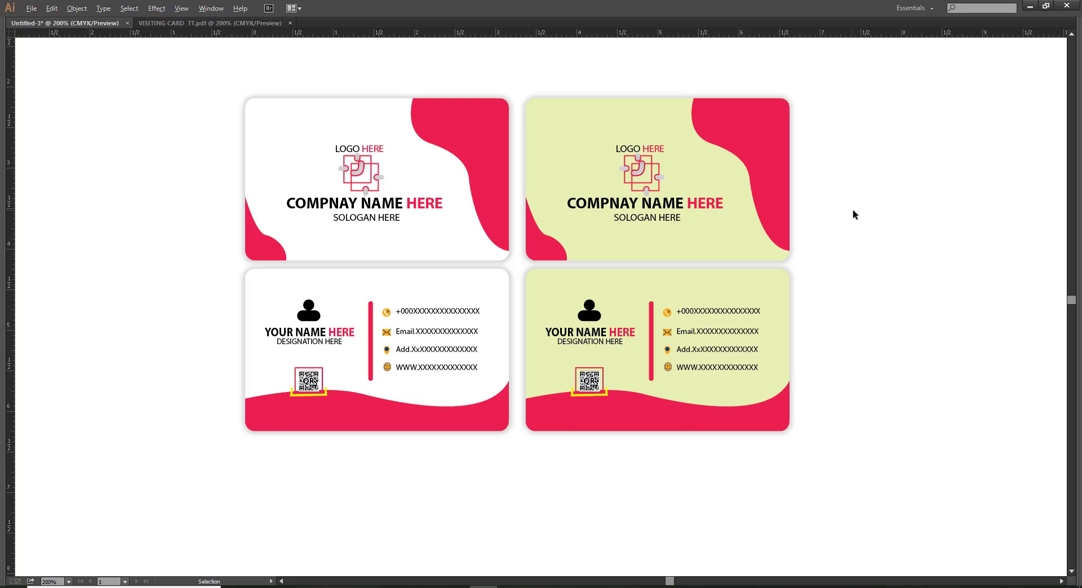
scroll(840, 204, "up", 3)
scroll(912, 221, "down", 2)
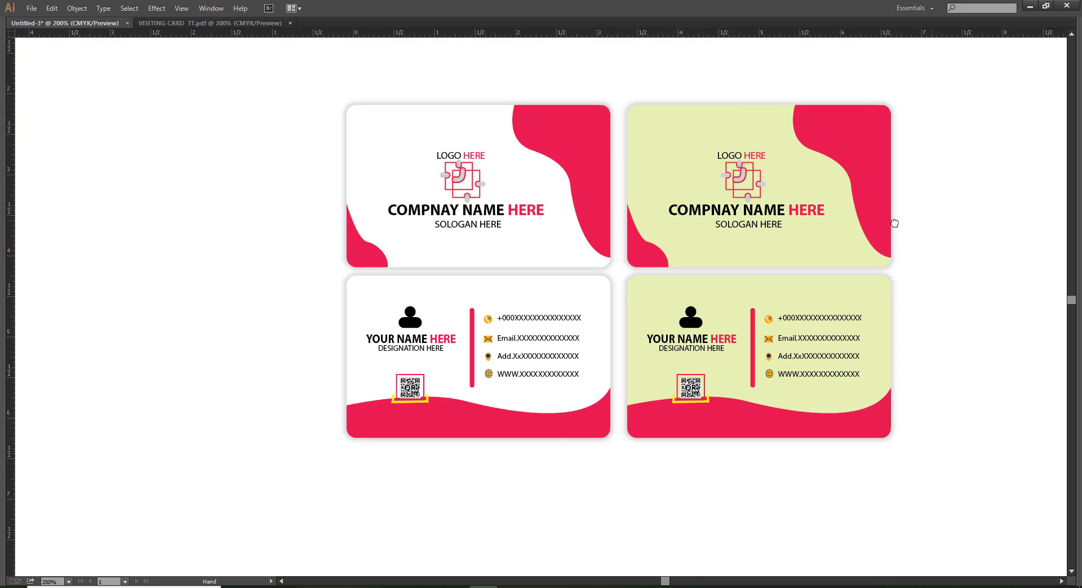
left_click_drag(893, 224, 833, 234)
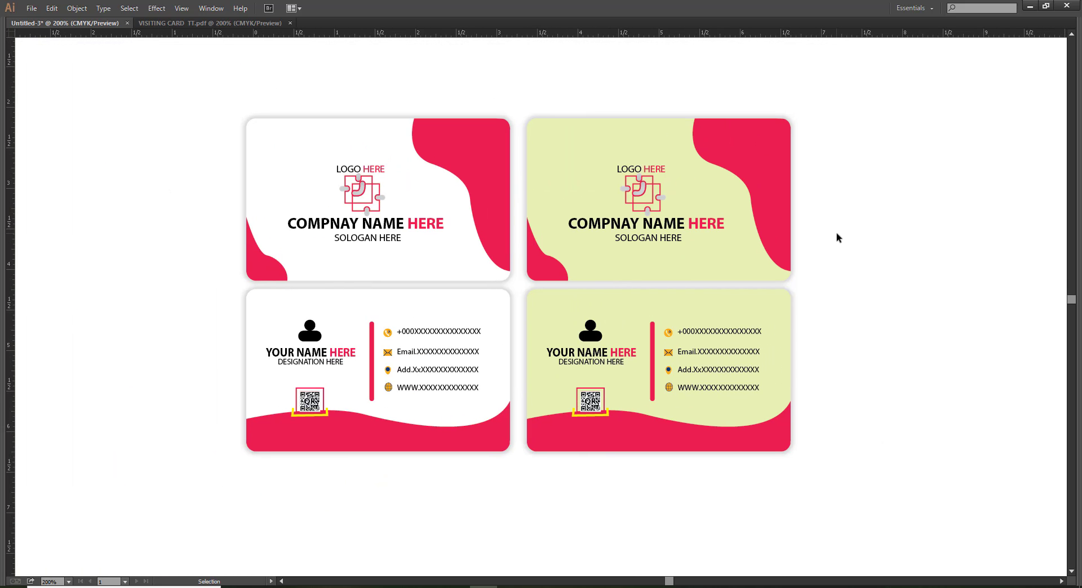